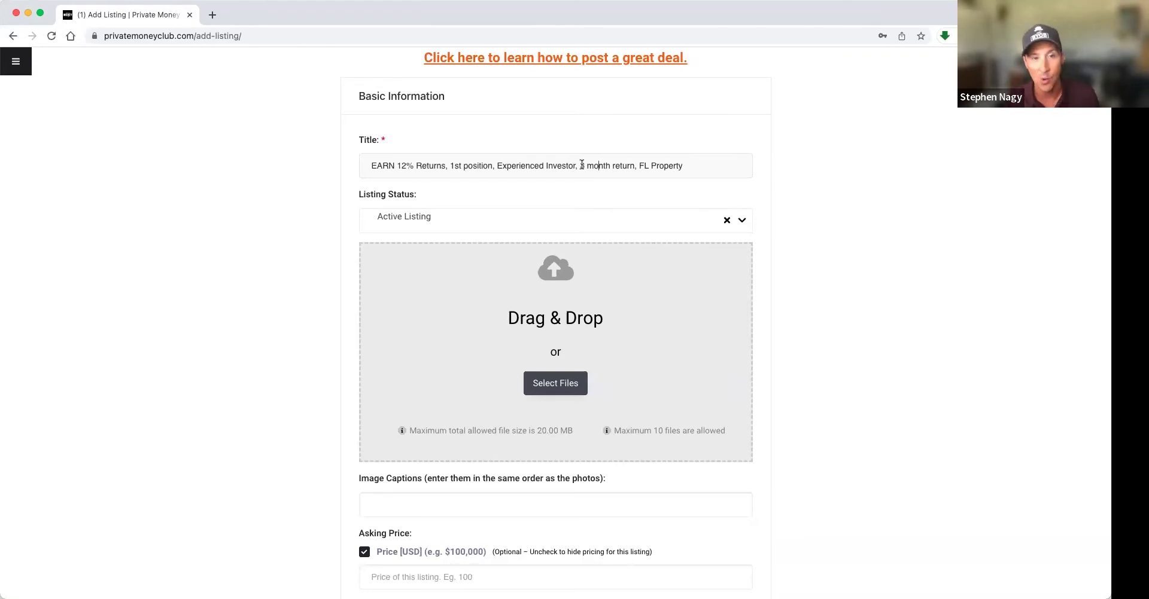
double_click(585, 166)
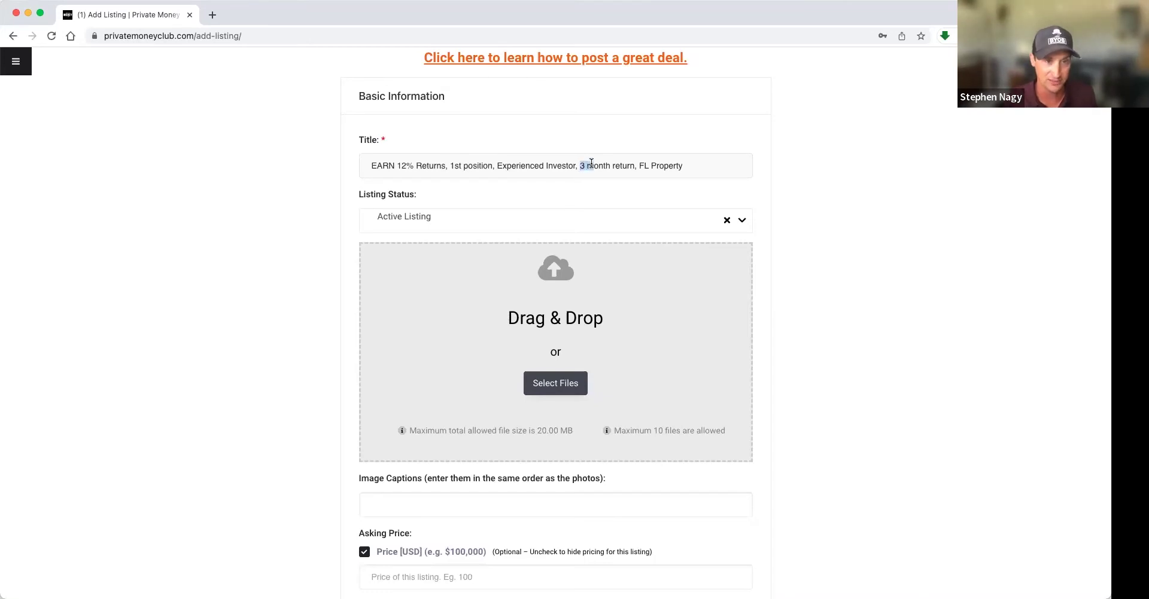
left_click(587, 167)
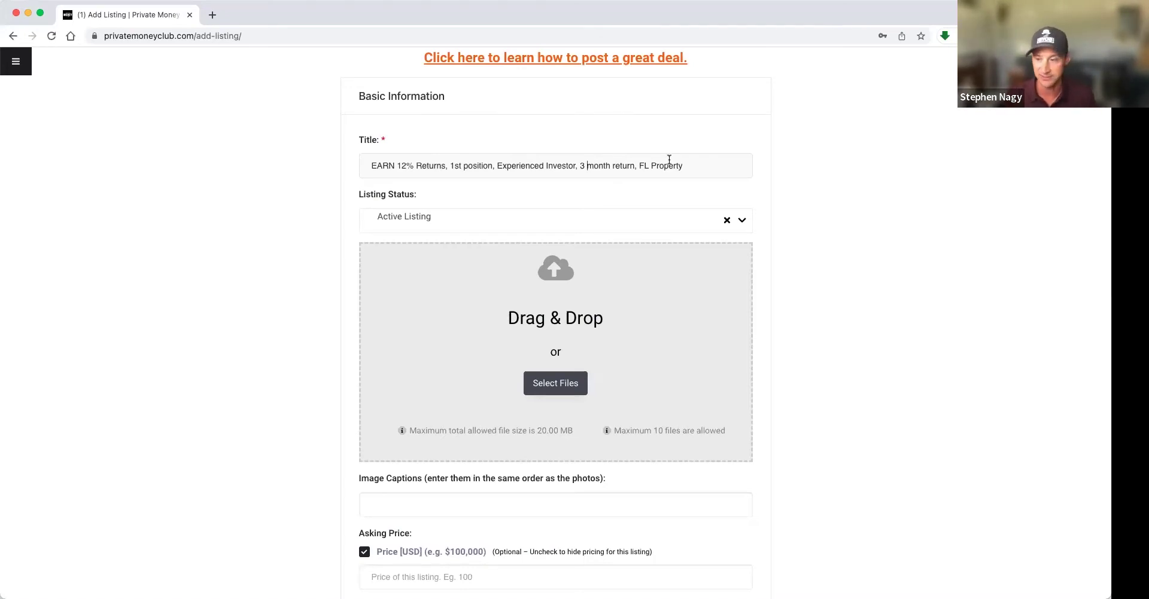
scroll(482, 141, "down", 3)
left_click(535, 149)
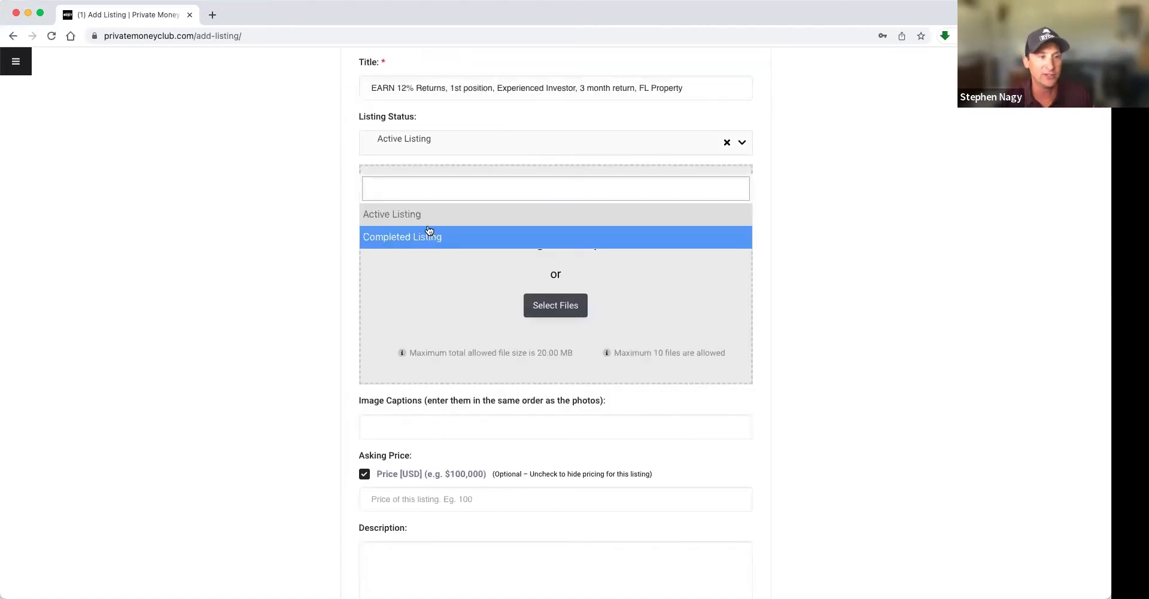
left_click(405, 215)
scroll(346, 167, "up", 2)
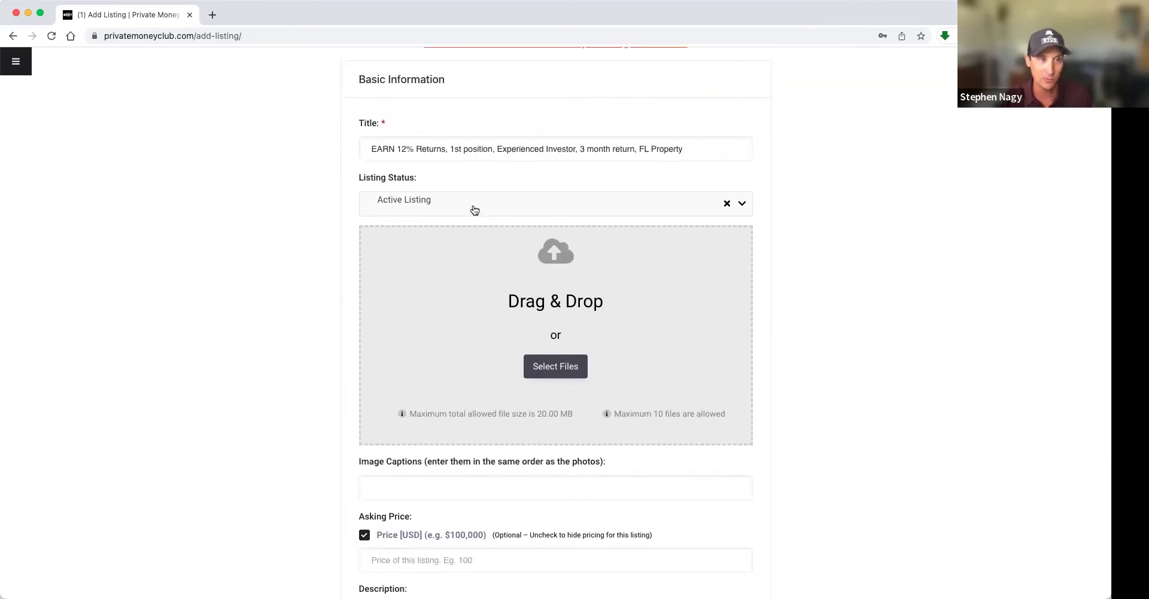
left_click(475, 210)
left_click(432, 301)
left_click(416, 206)
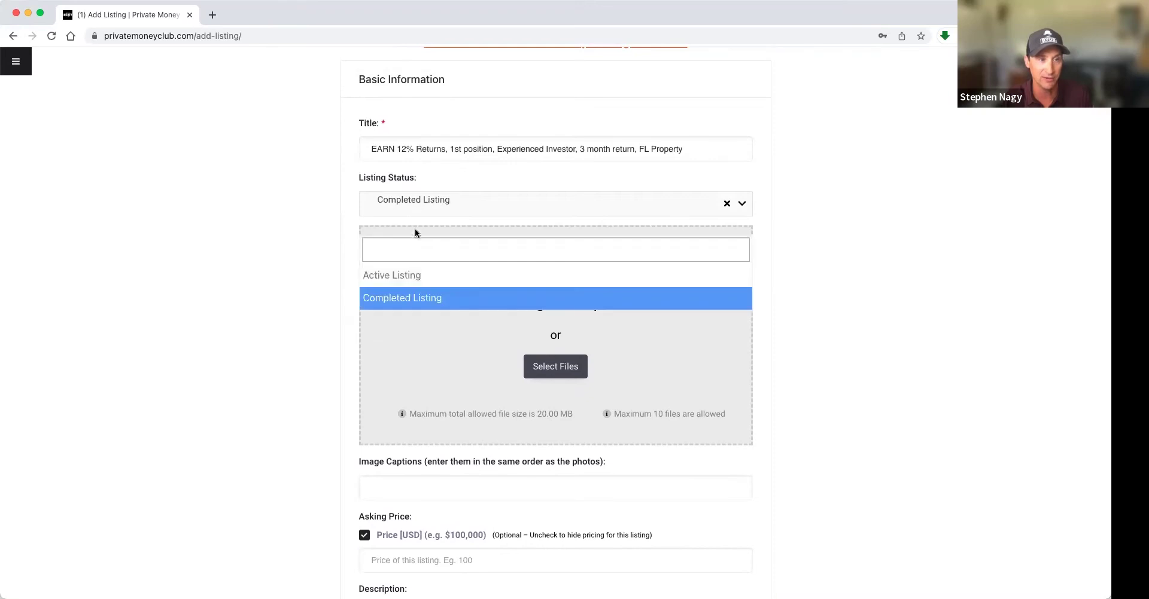
left_click(398, 273)
scroll(225, 248, "down", 3)
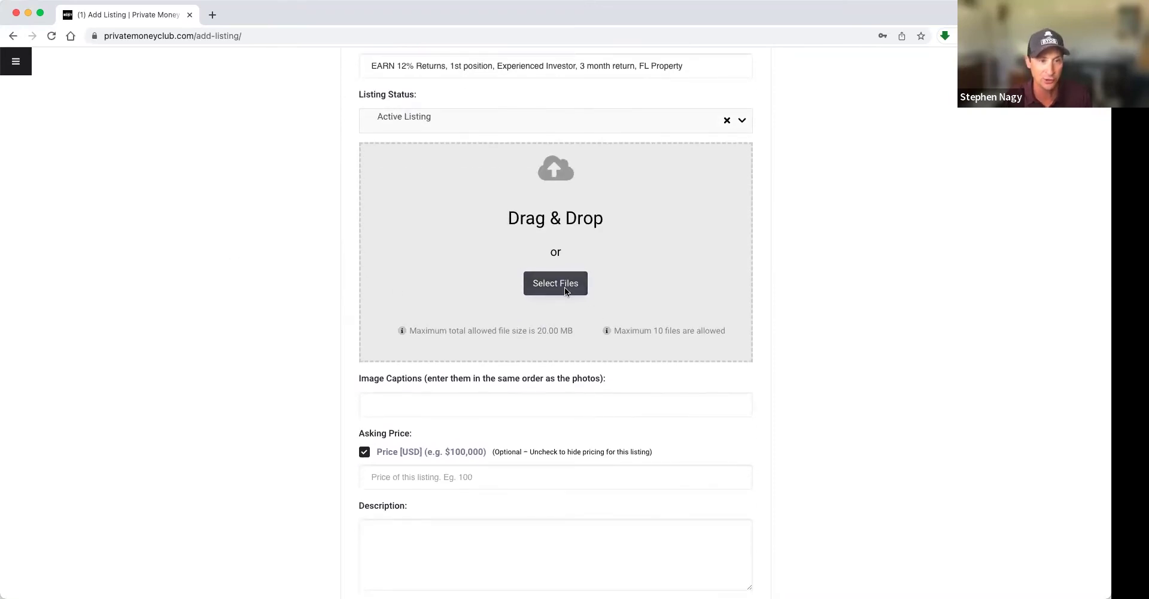
scroll(335, 277, "down", 1)
scroll(335, 277, "down", 1)
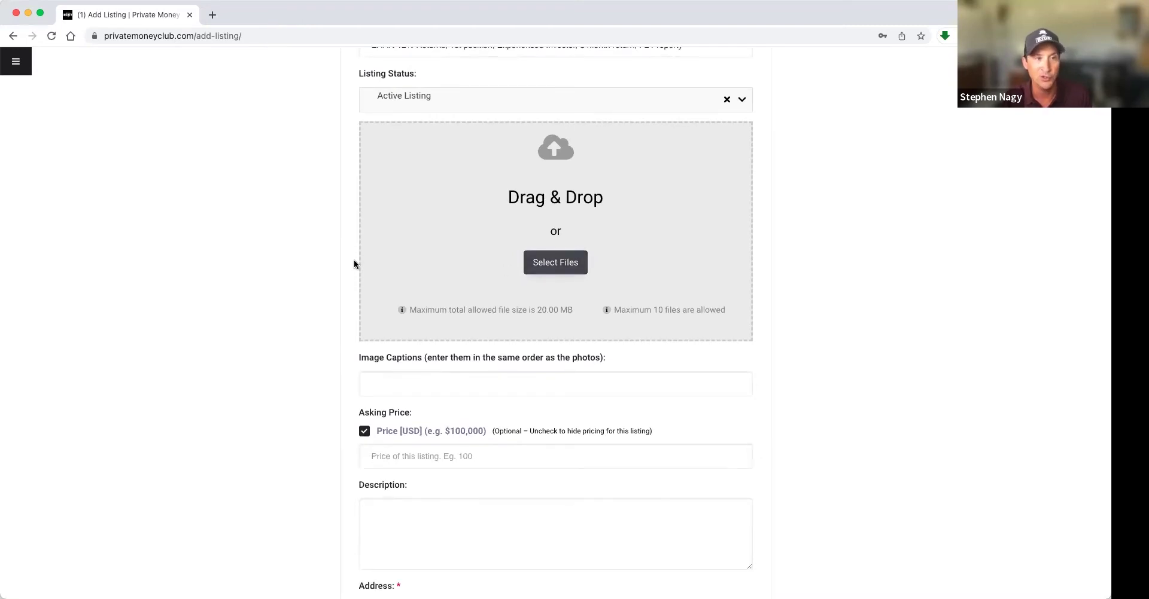
scroll(353, 261, "up", 1)
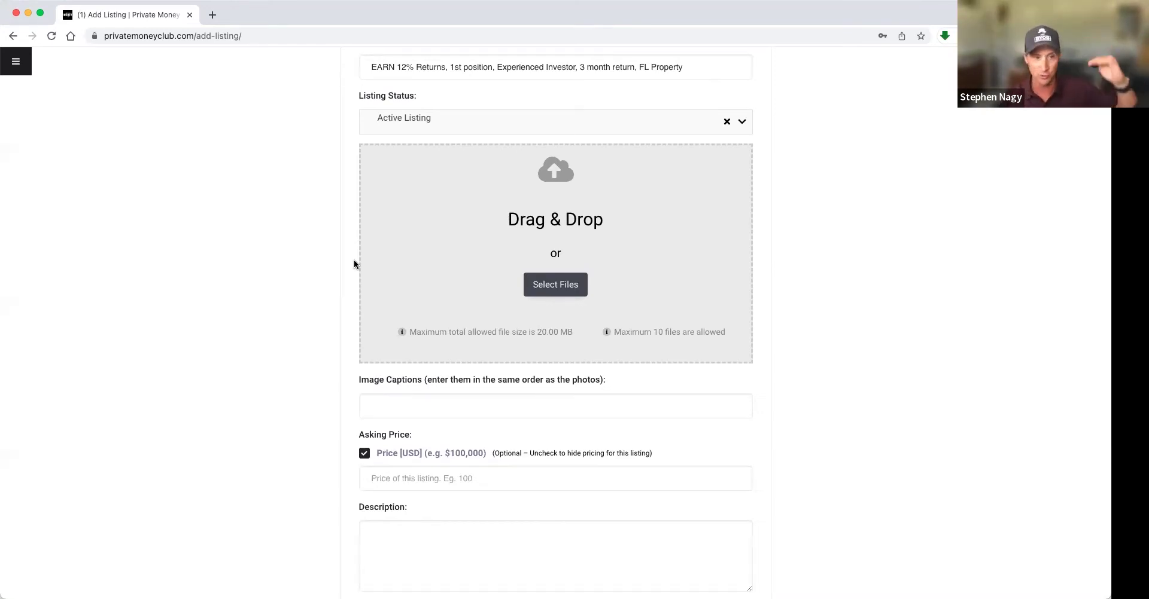
left_click_drag(429, 337, 567, 332)
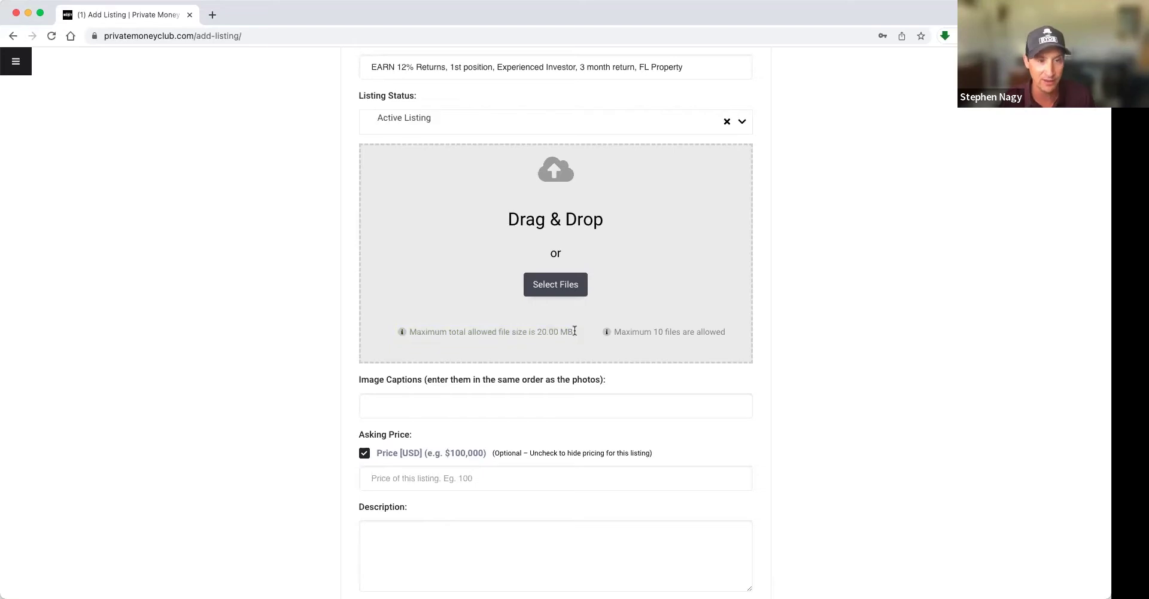
scroll(548, 329, "up", 1)
triple_click(573, 335)
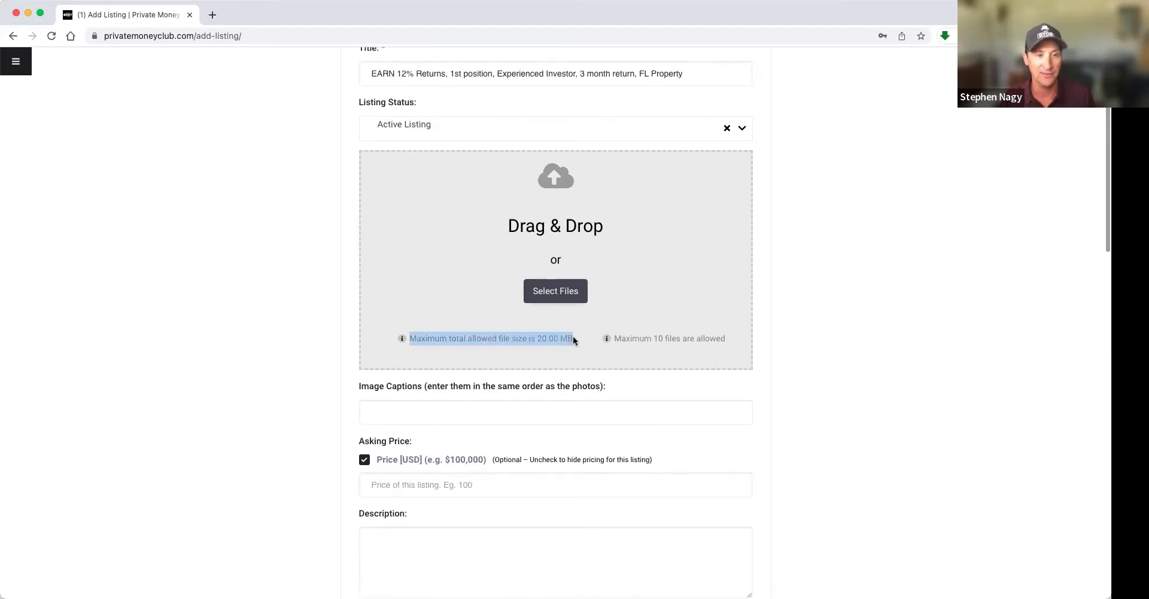
scroll(573, 333, "down", 1)
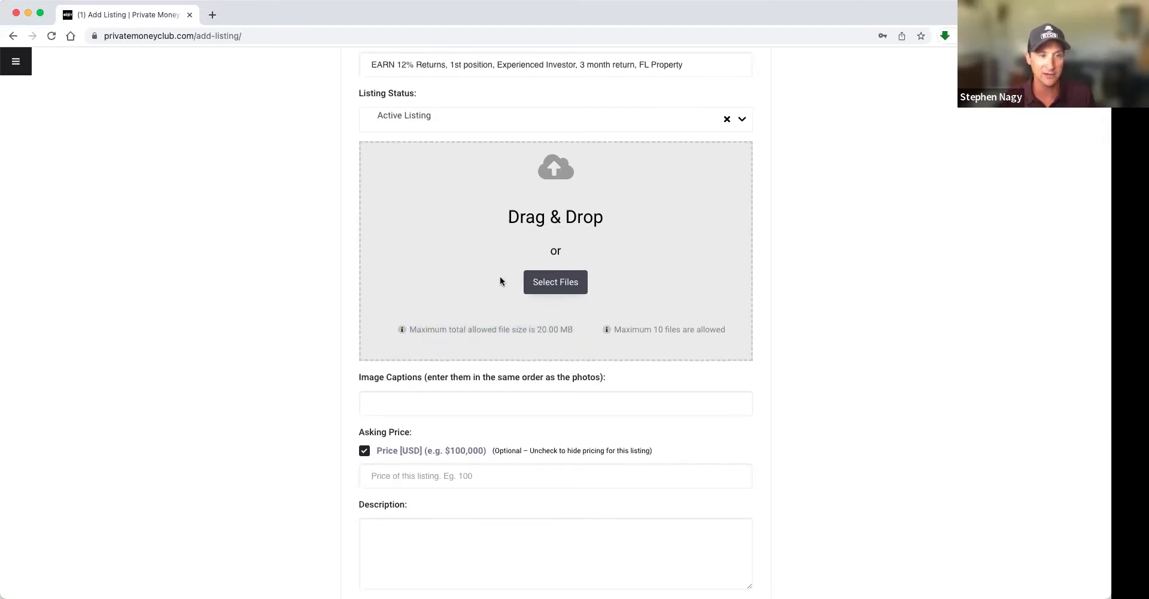
scroll(469, 330, "down", 1)
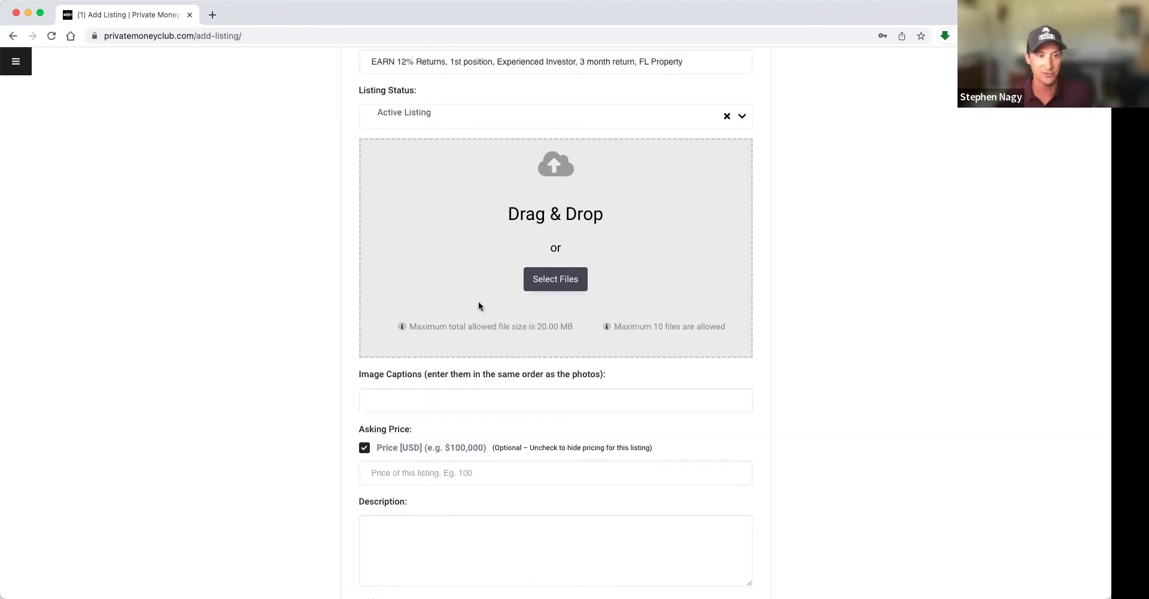
scroll(479, 306, "down", 3)
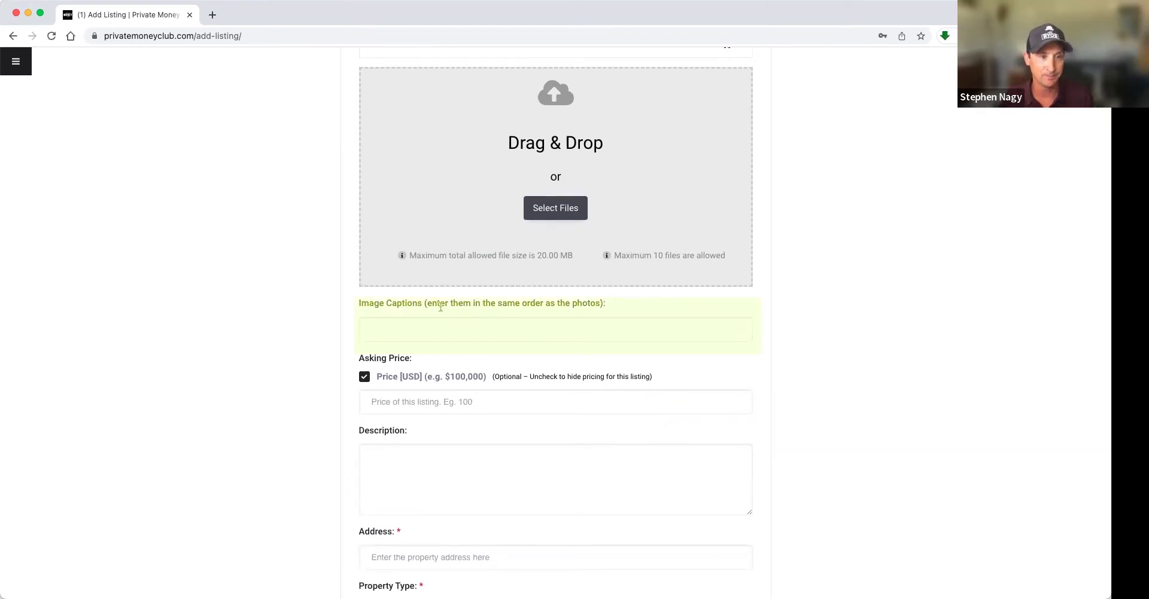
left_click(386, 325)
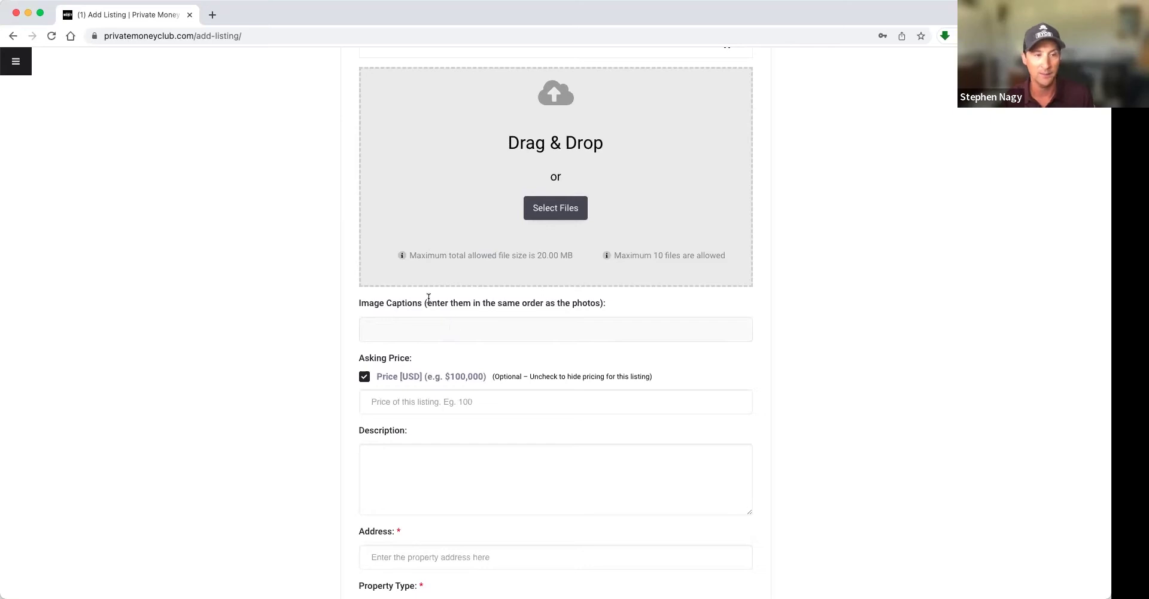
scroll(431, 297, "up", 2)
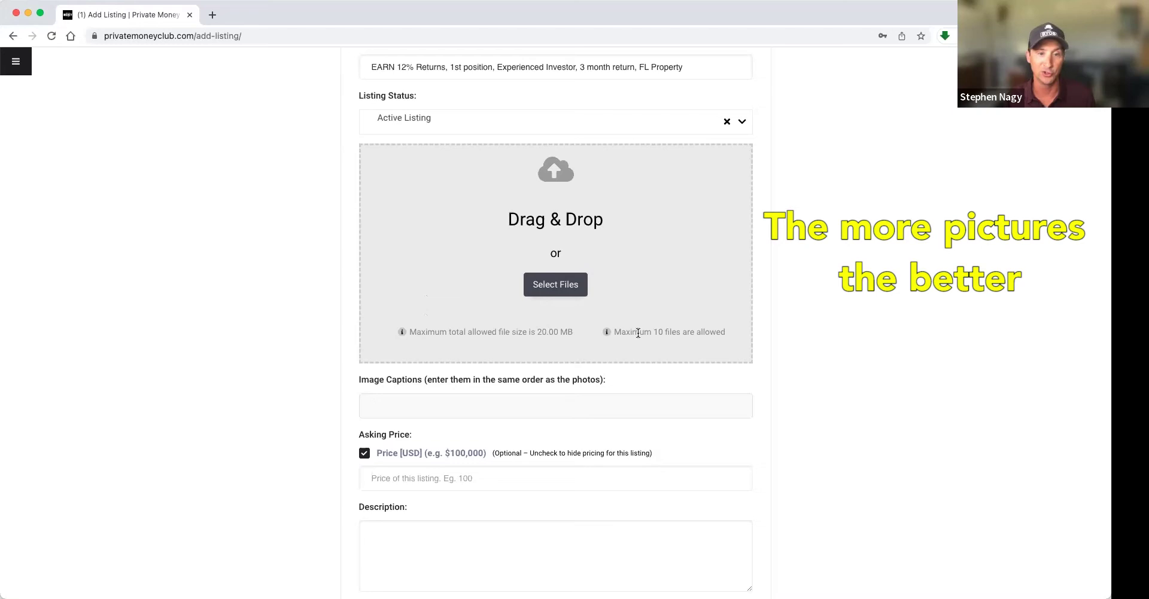
left_click_drag(644, 332, 699, 332)
left_click(700, 332)
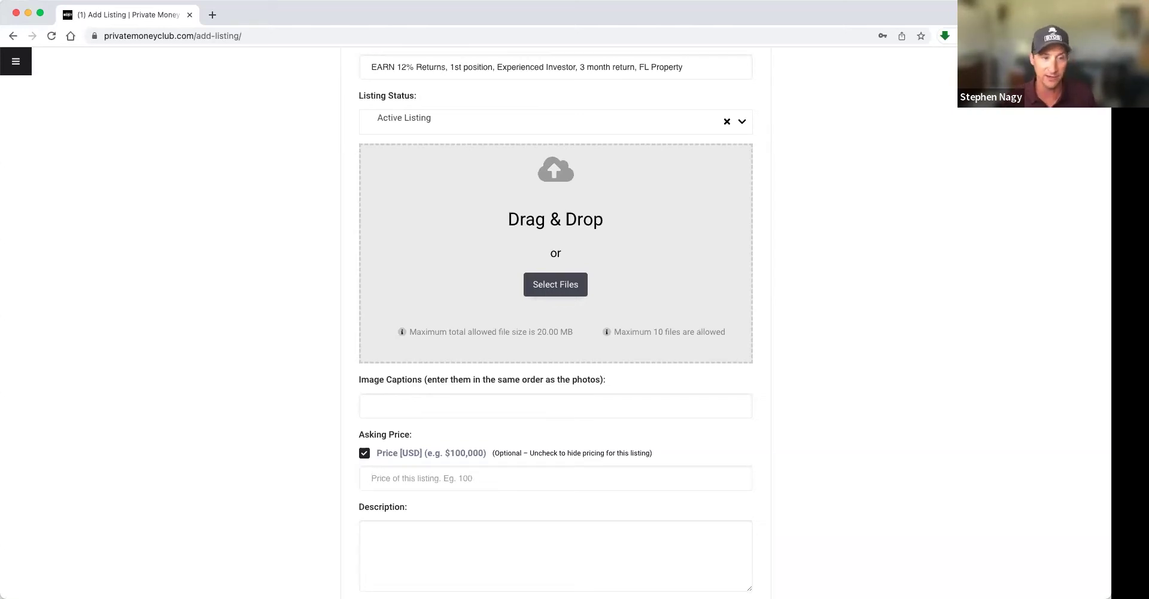
scroll(244, 440, "down", 2)
scroll(244, 440, "down", 1)
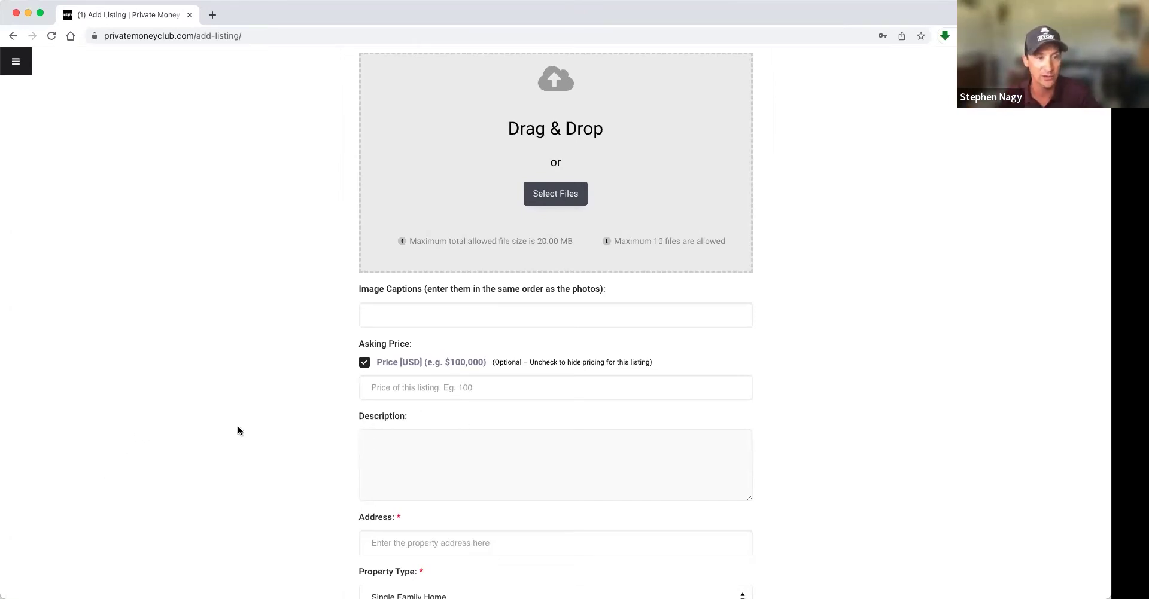
- Enter 100000 in the Asking Price field, then move into the Description box
left_click(405, 385)
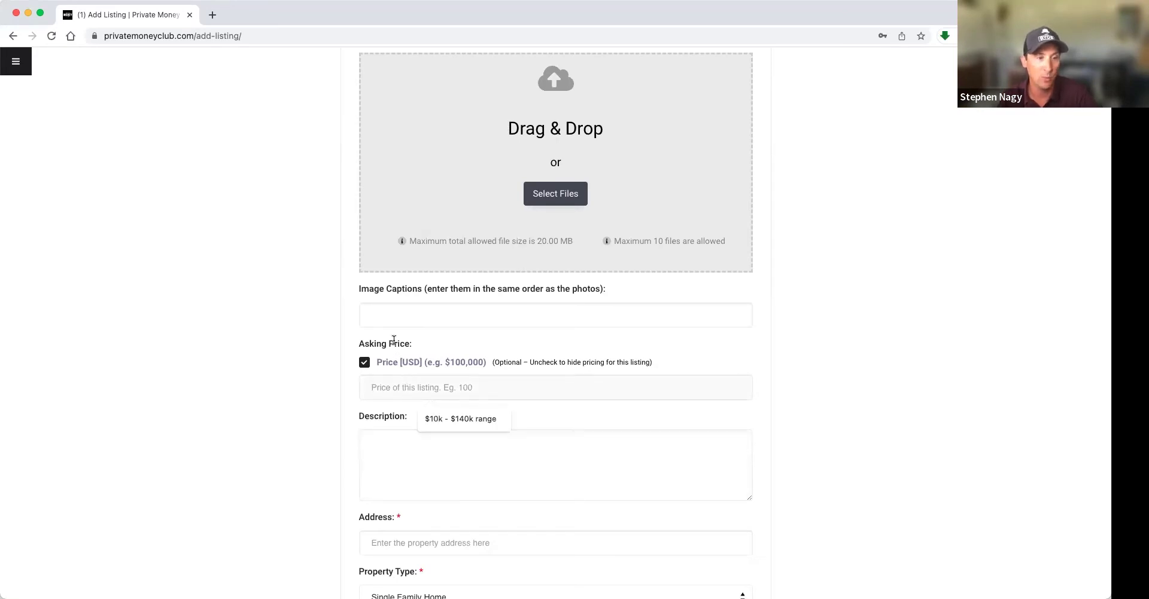
left_click(394, 340)
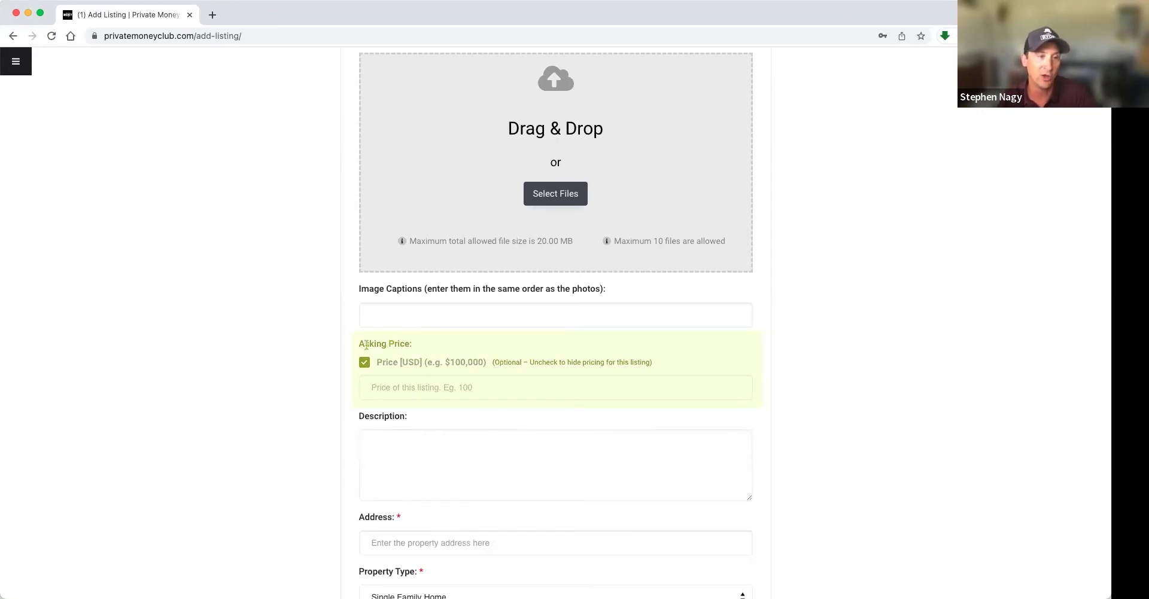
left_click_drag(361, 344, 421, 345)
left_click(406, 344)
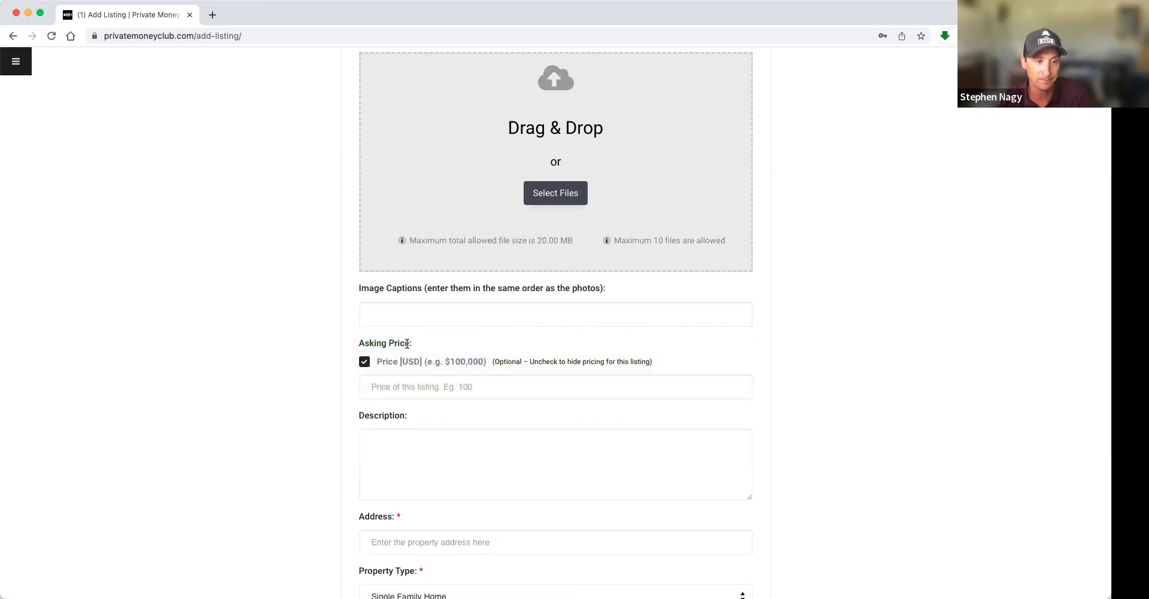
left_click(415, 386)
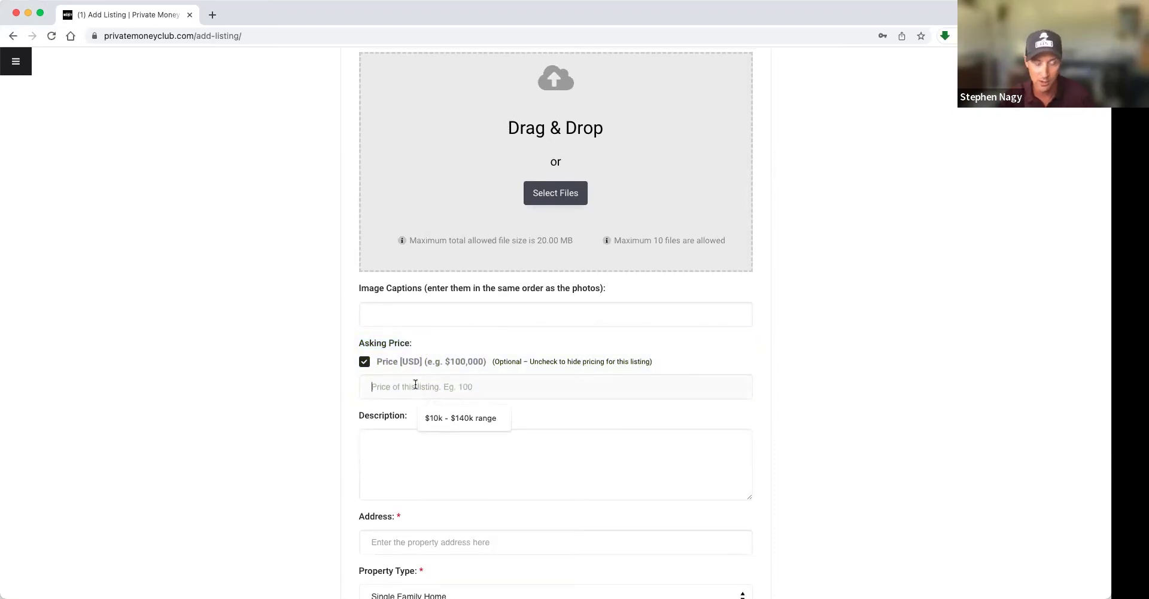
type("1000000")
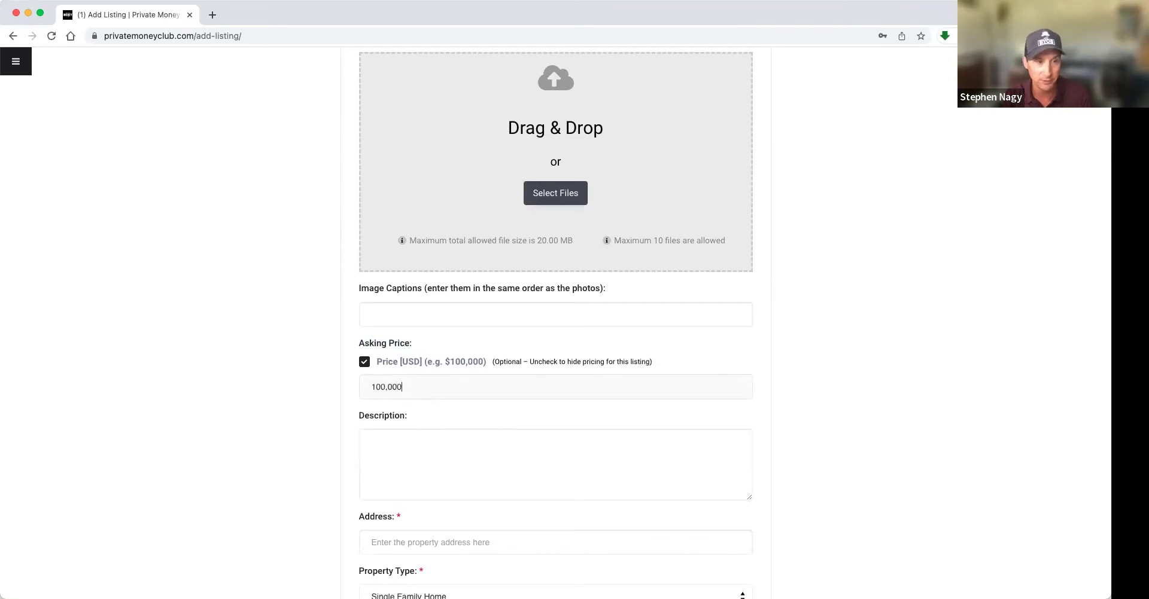
left_click(438, 444)
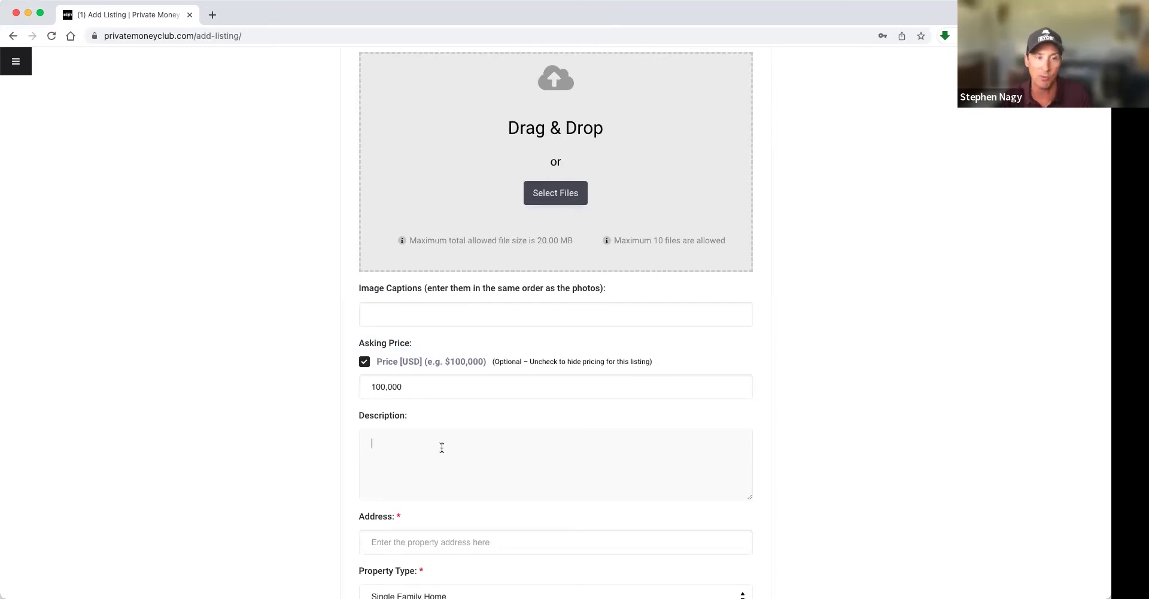
scroll(318, 379, "down", 2)
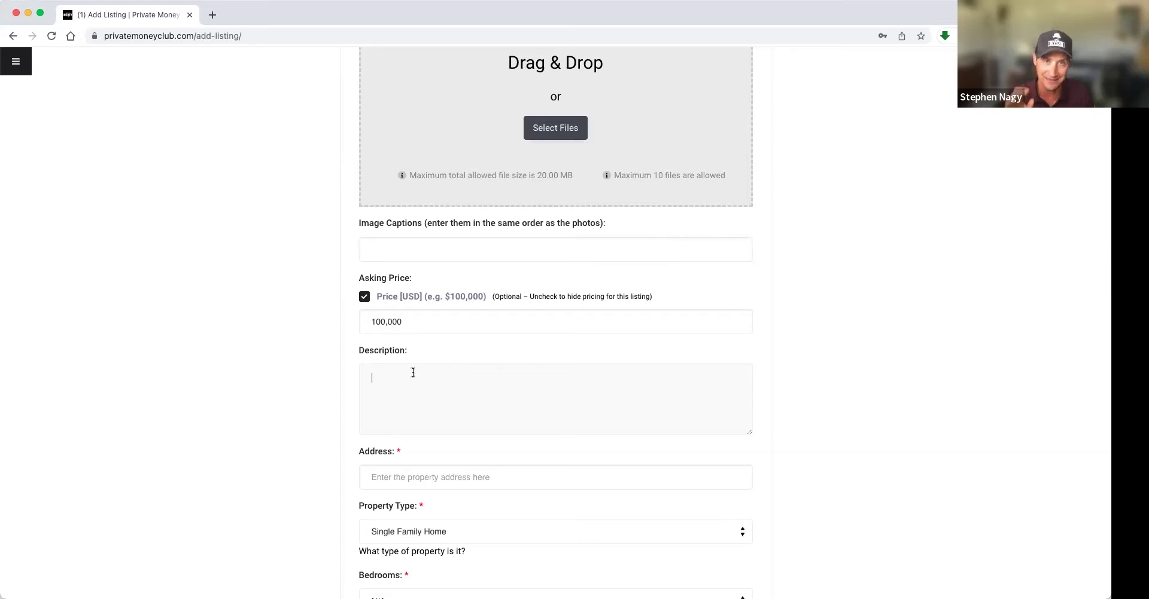
scroll(412, 371, "down", 2)
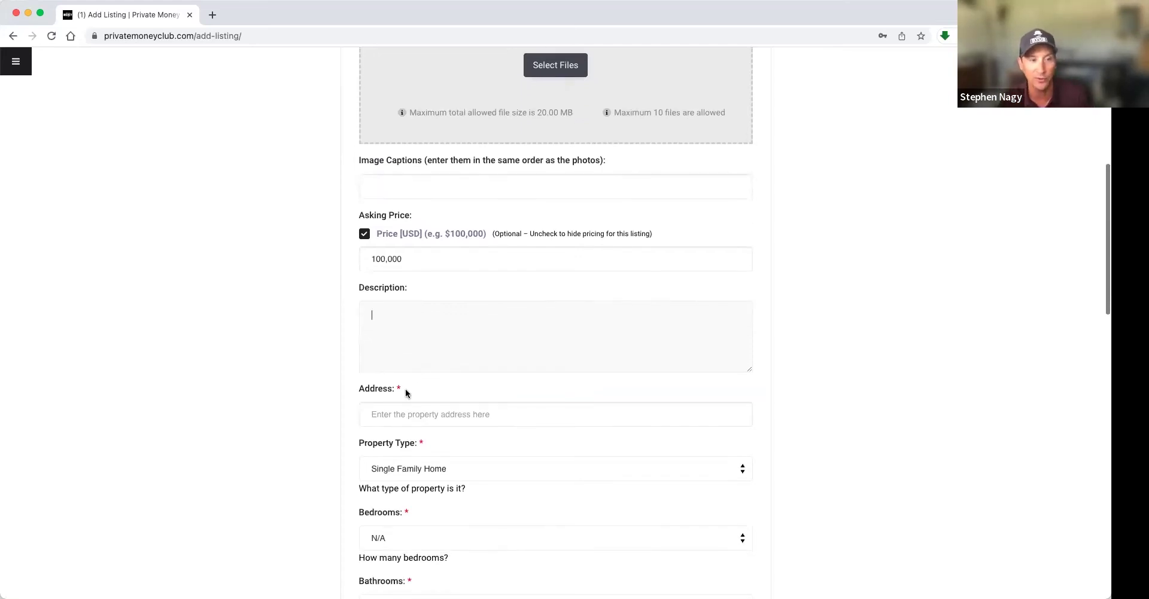
scroll(316, 410, "down", 2)
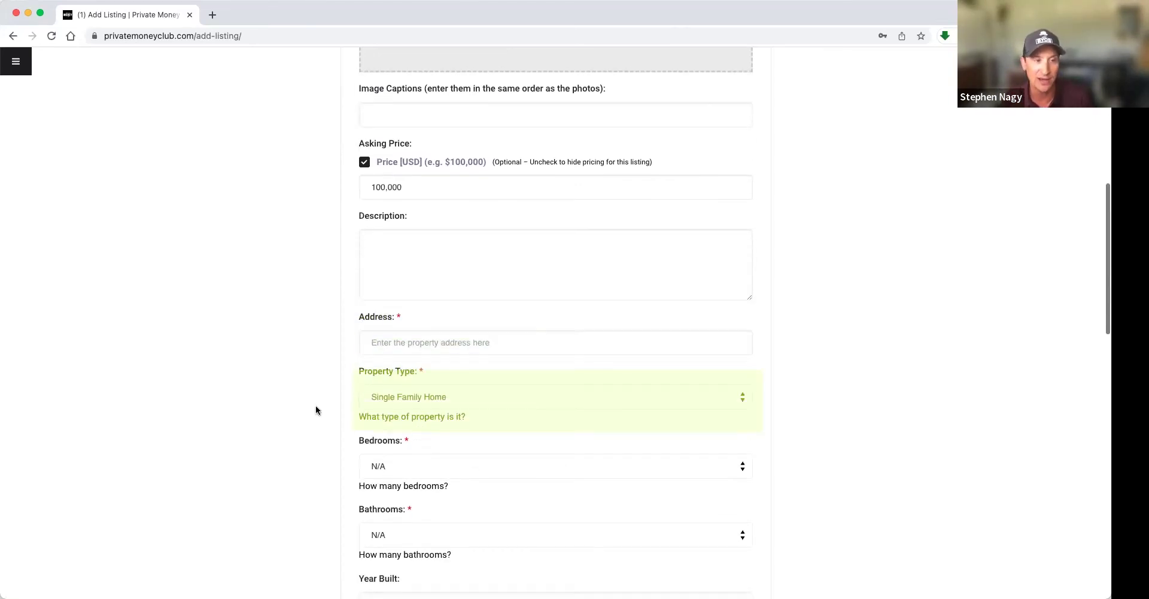
left_click(385, 398)
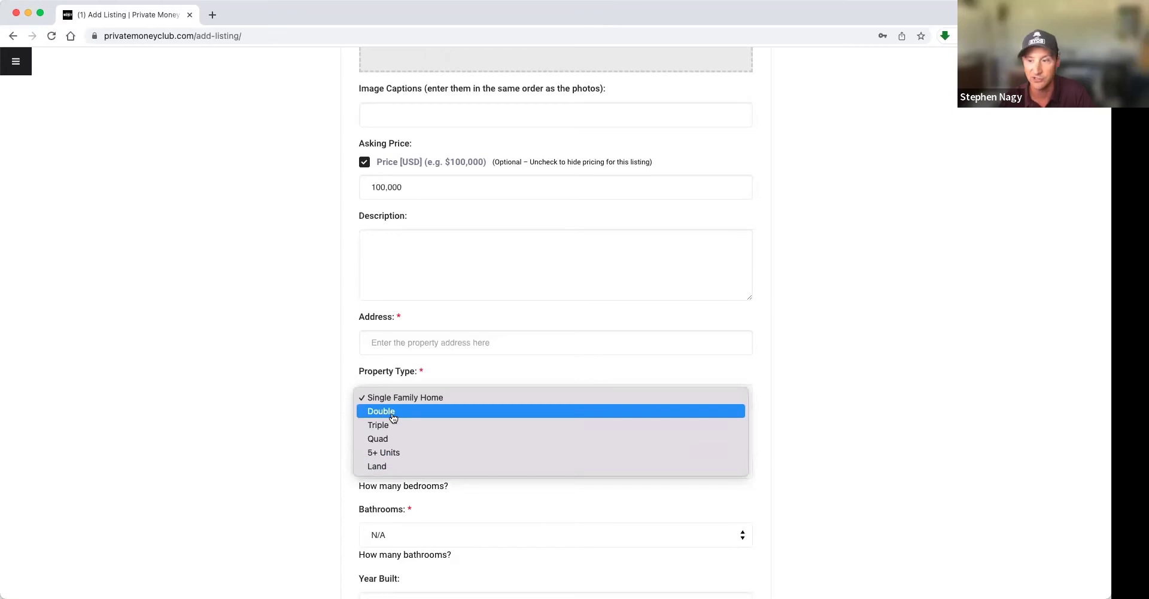
left_click(302, 413)
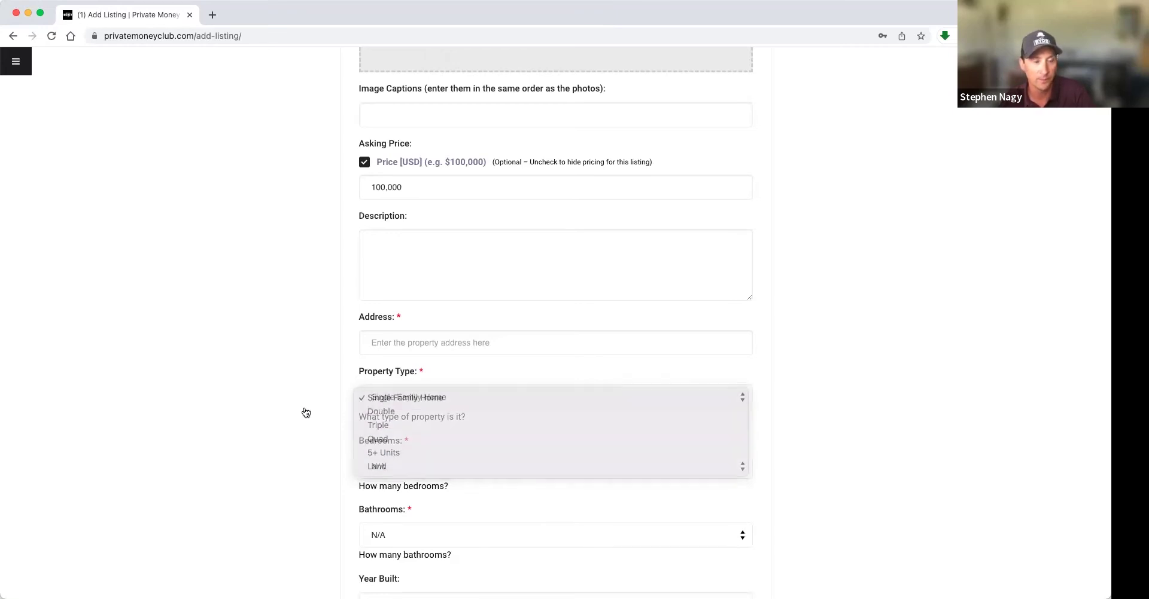
scroll(335, 407, "down", 3)
left_click(406, 390)
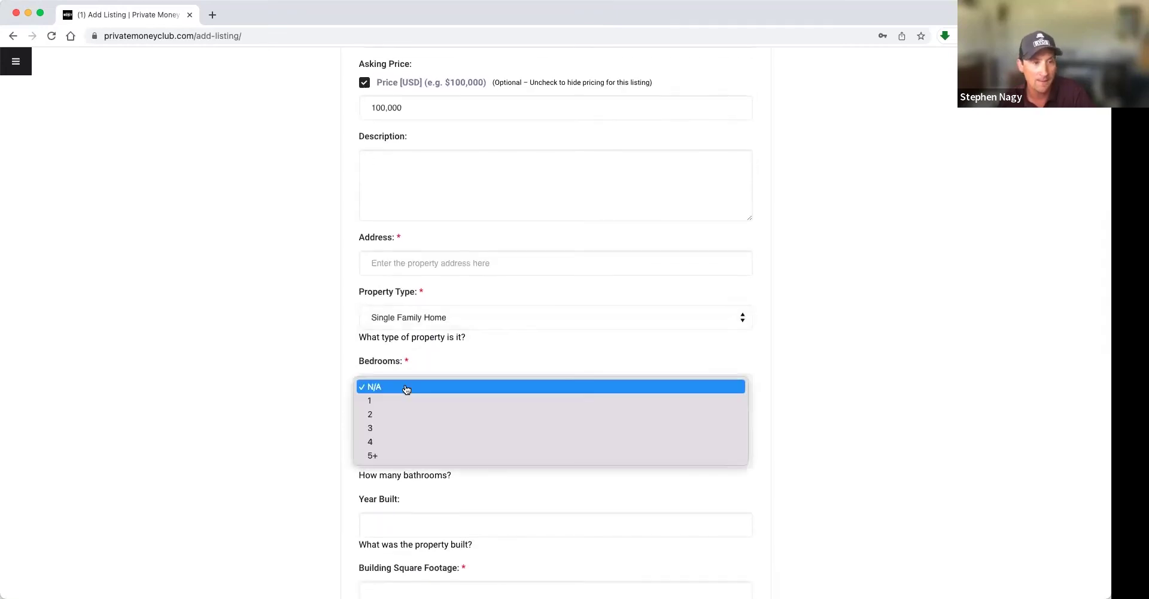
left_click(203, 378)
scroll(388, 360, "down", 1)
scroll(388, 361, "down", 10)
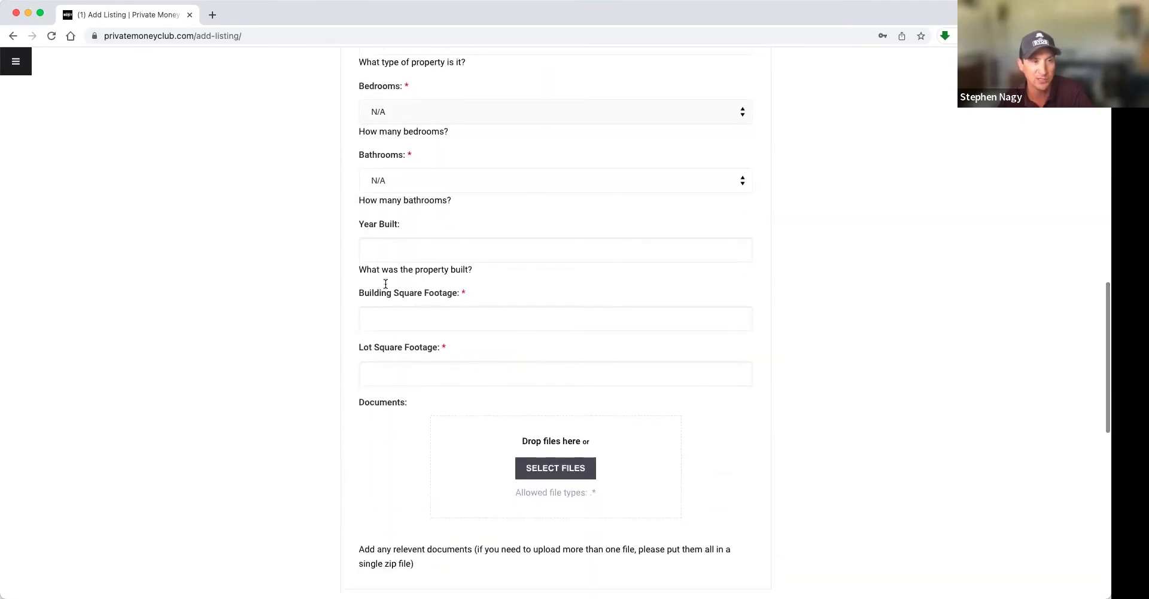
scroll(347, 388, "down", 4)
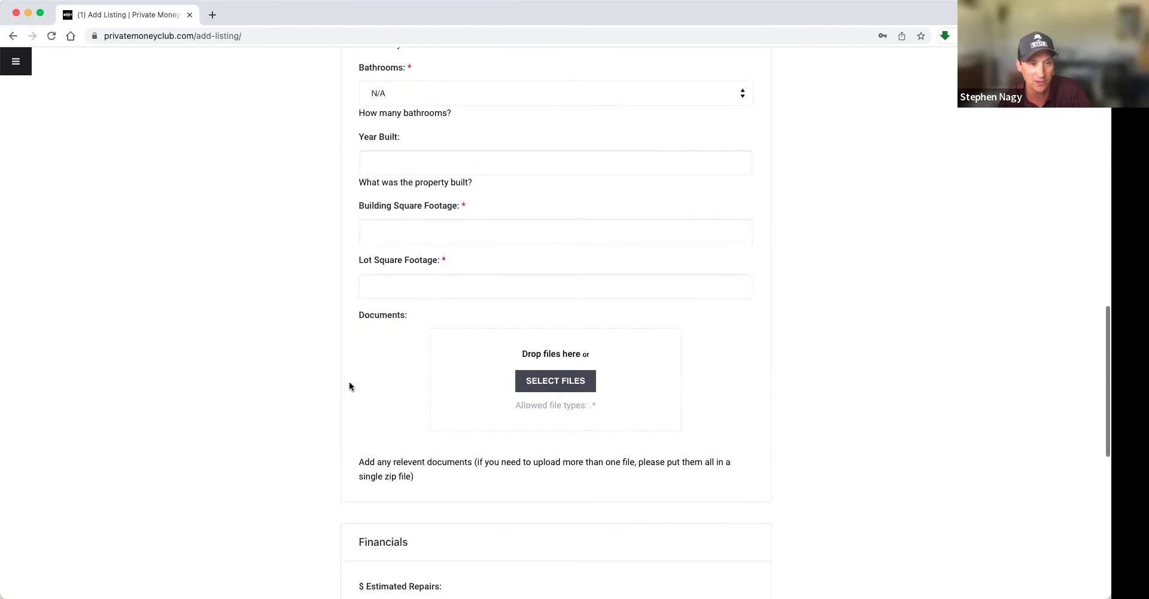
left_click(575, 383)
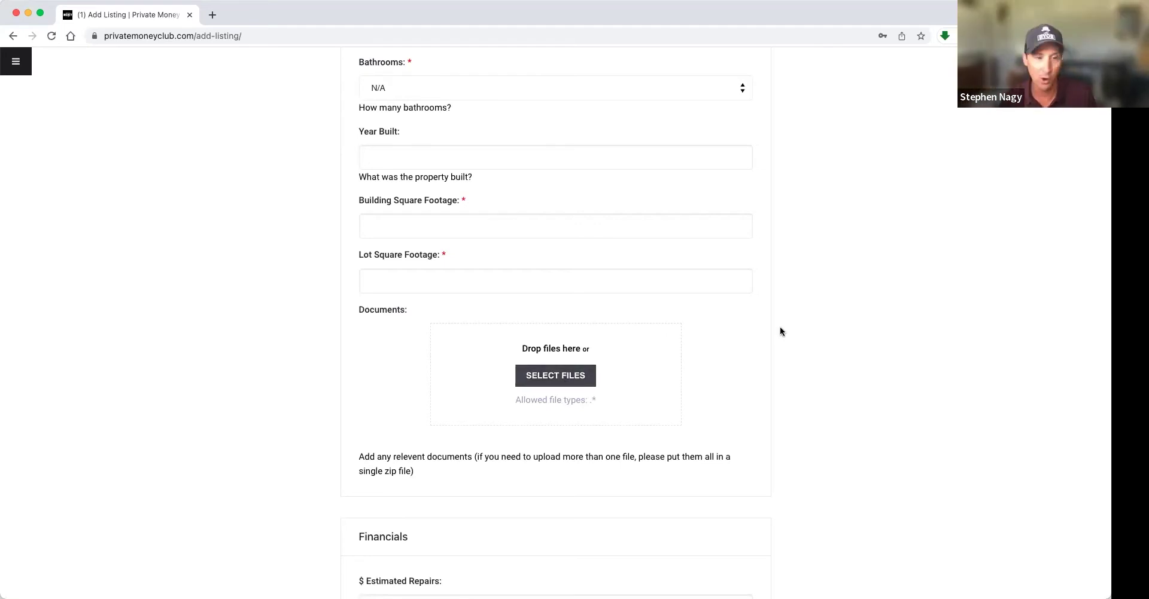
scroll(777, 329, "down", 3)
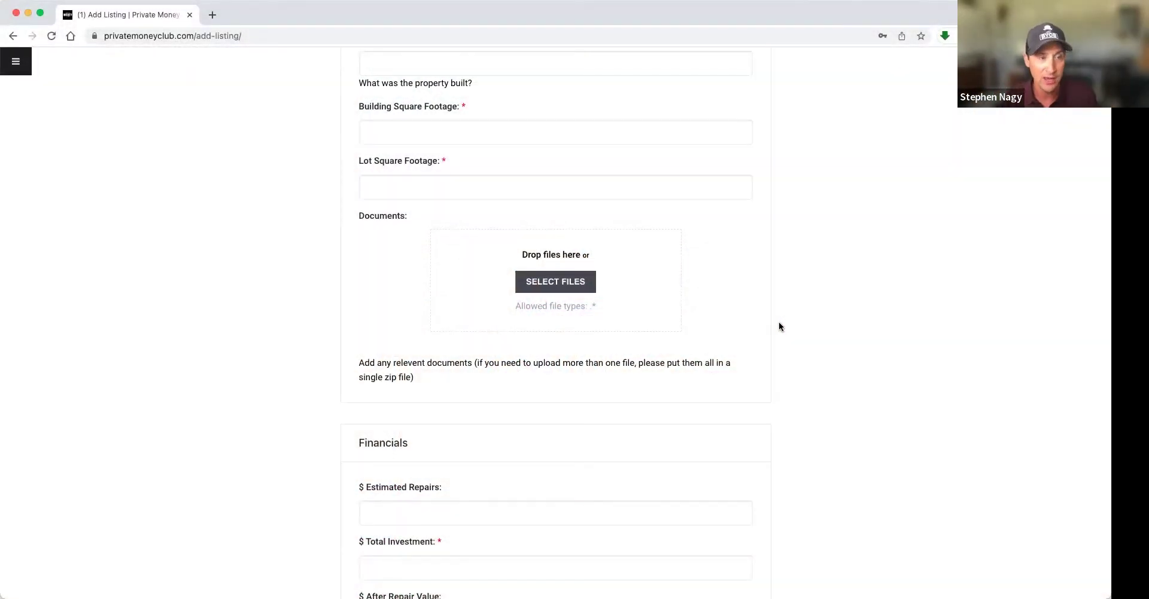
scroll(779, 328, "up", 3)
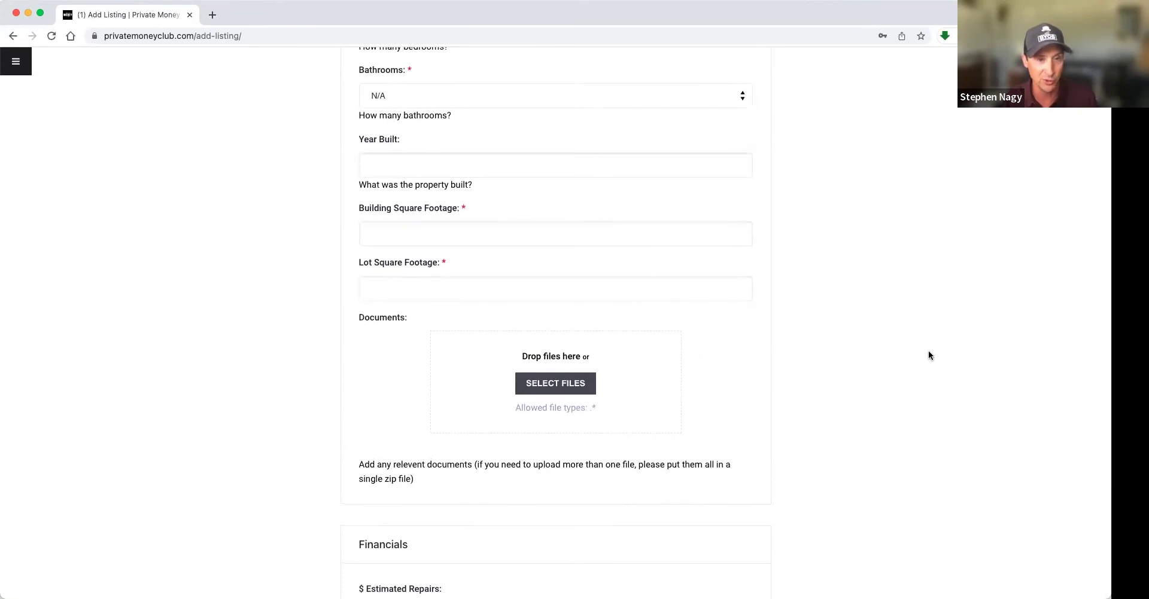
scroll(928, 355, "down", 1)
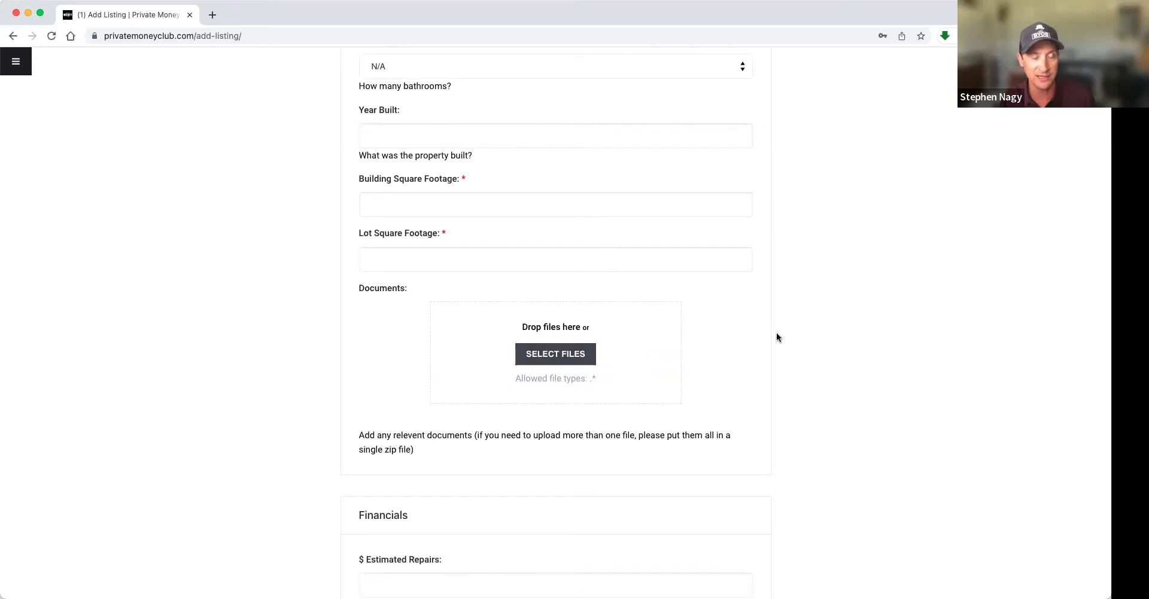
scroll(776, 335, "down", 2)
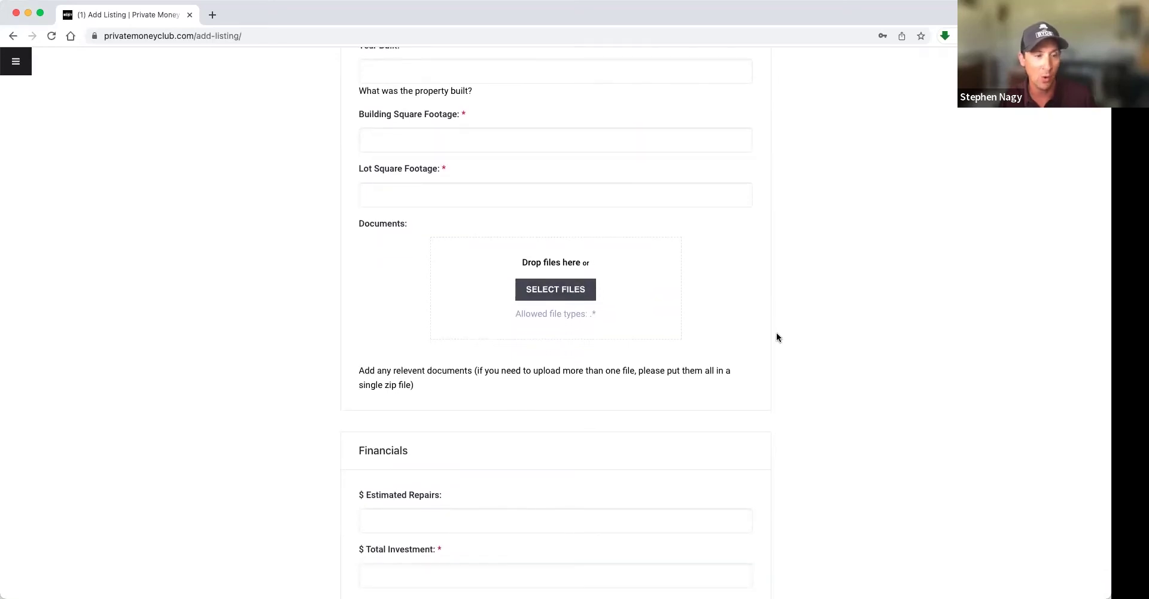
scroll(578, 300, "up", 1)
scroll(578, 300, "up", 10)
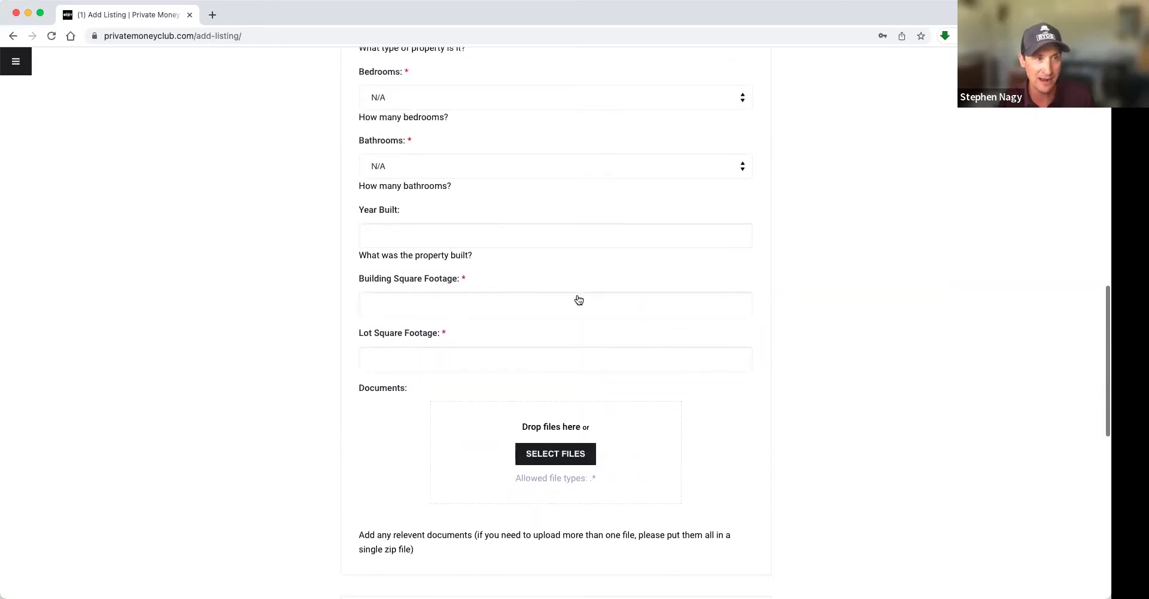
scroll(478, 179, "down", 2)
- Add 'CMA or APpraisal available upon request' to the Description, fixing 'availabe' via spelling suggestion
scroll(475, 172, "up", 4)
left_click(475, 172)
type("\"")
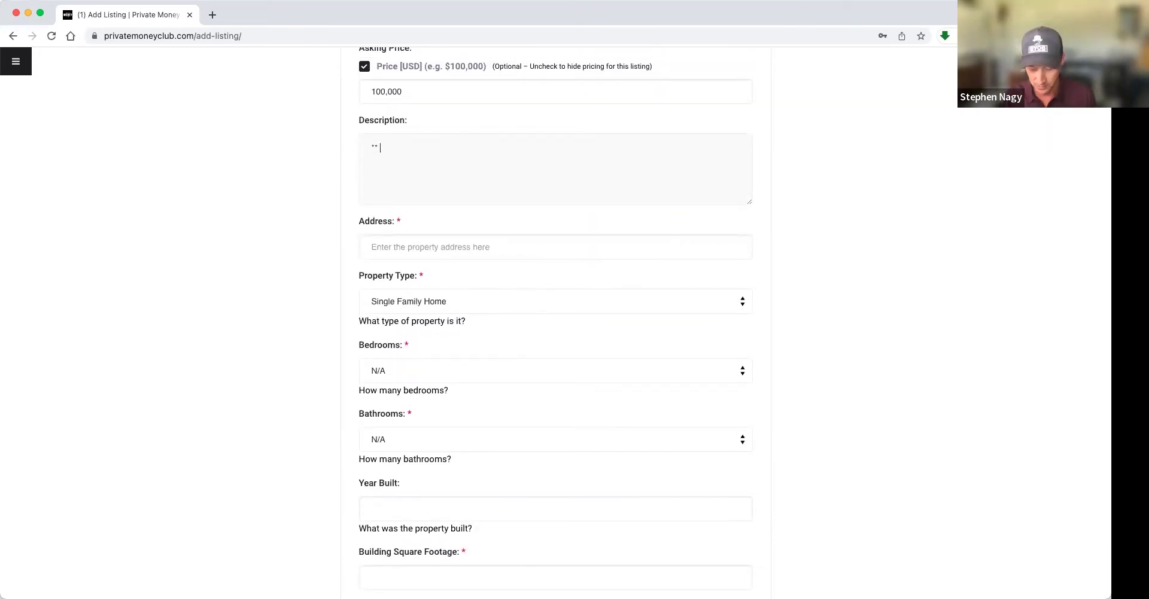
type(" CMA")
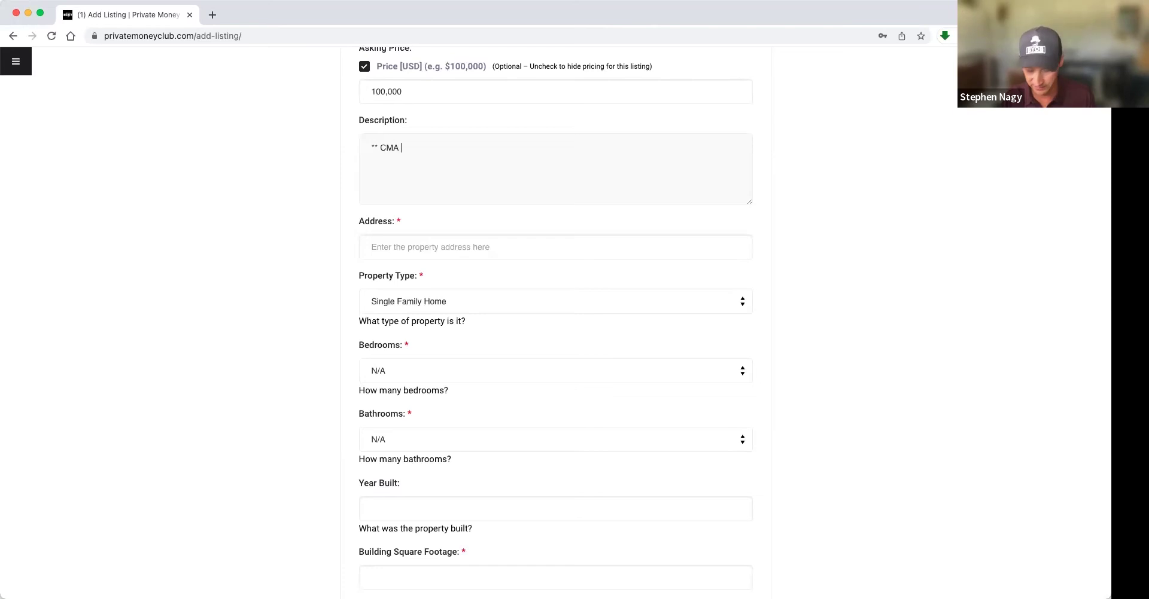
type(" or APpraisl")
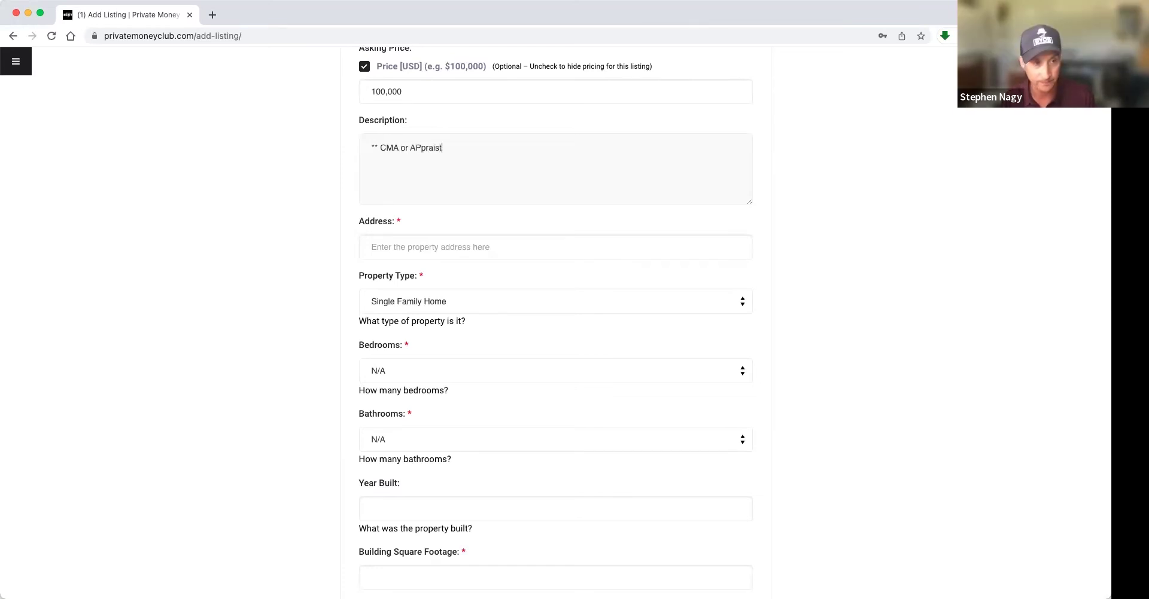
key("BackSpace")
type("al availabe up")
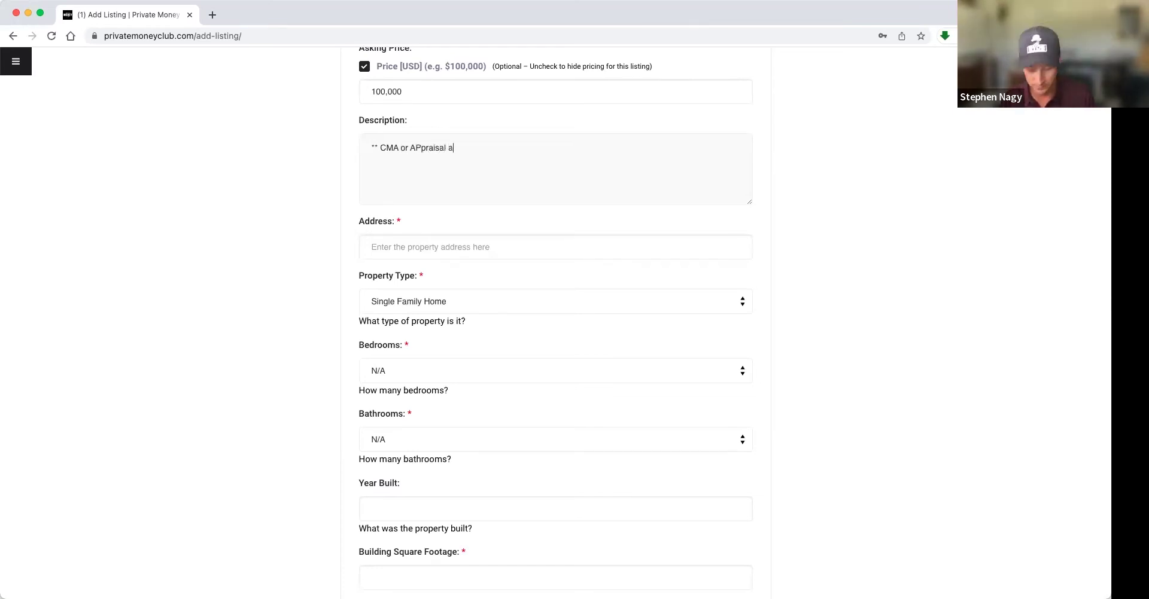
type("quest")
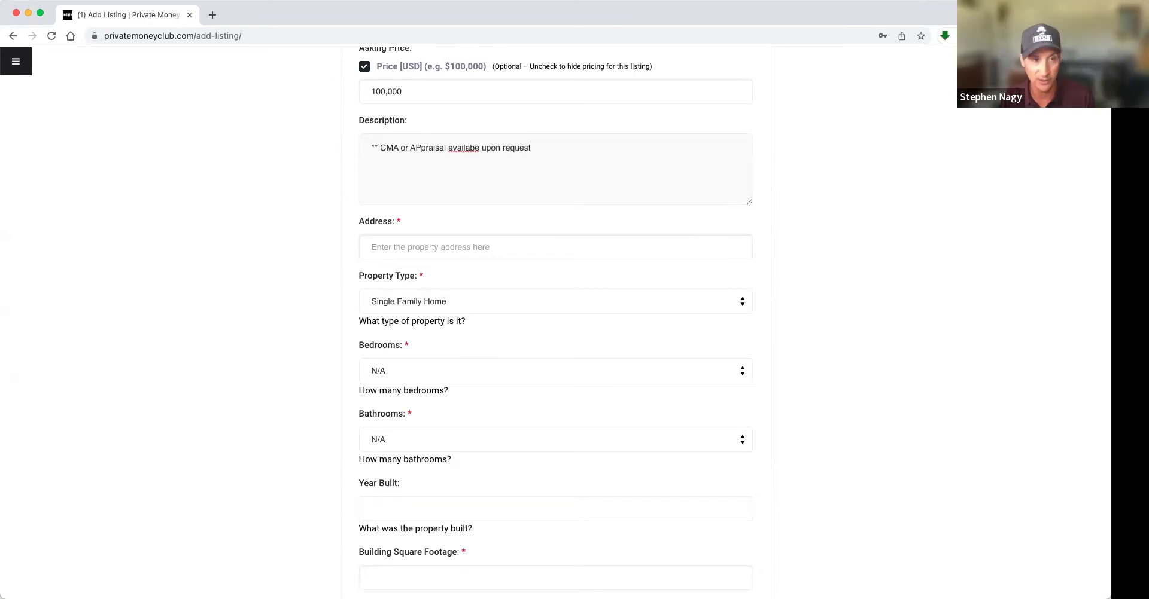
right_click(469, 148)
left_click(490, 154)
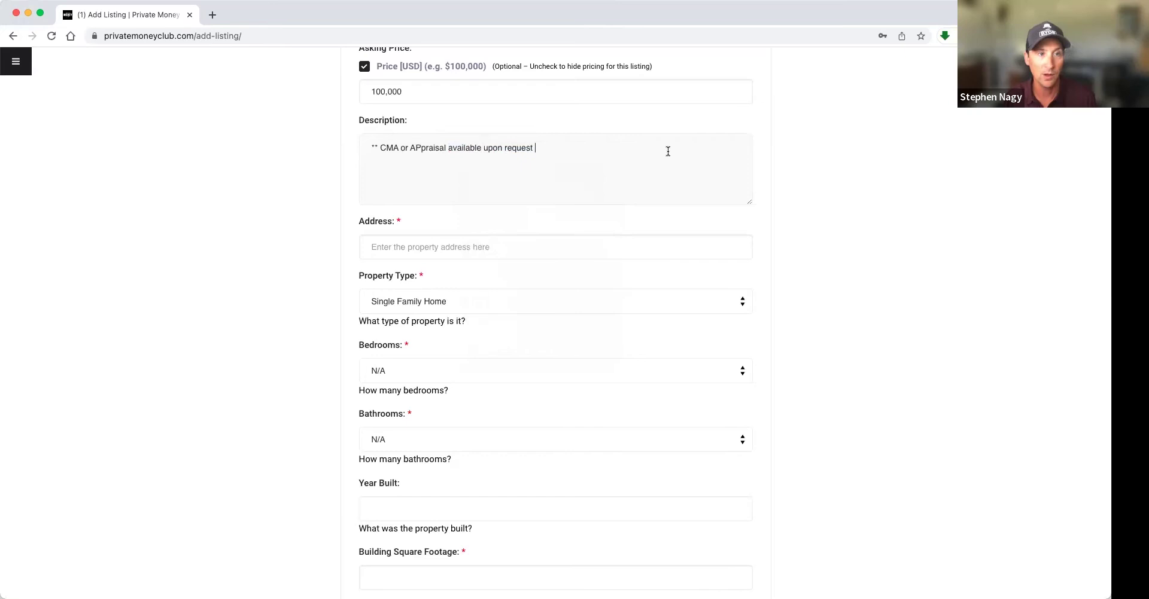
- Scroll past Financials and Estimated Repairs to the Phone 1 and Email contact fields
scroll(805, 281, "down", 6)
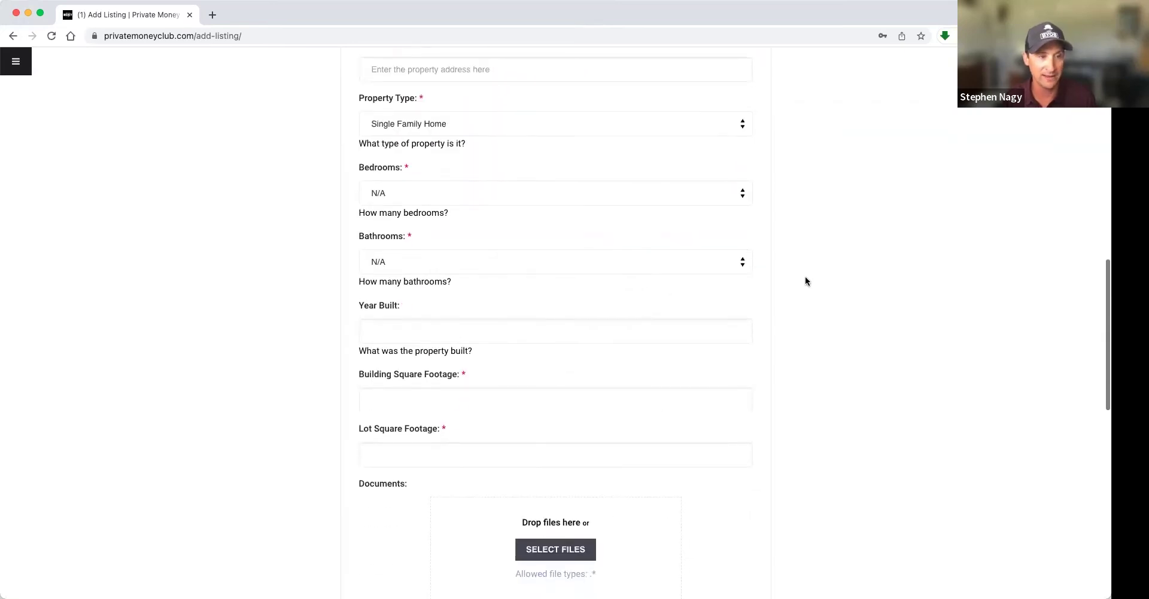
scroll(805, 281, "down", 6)
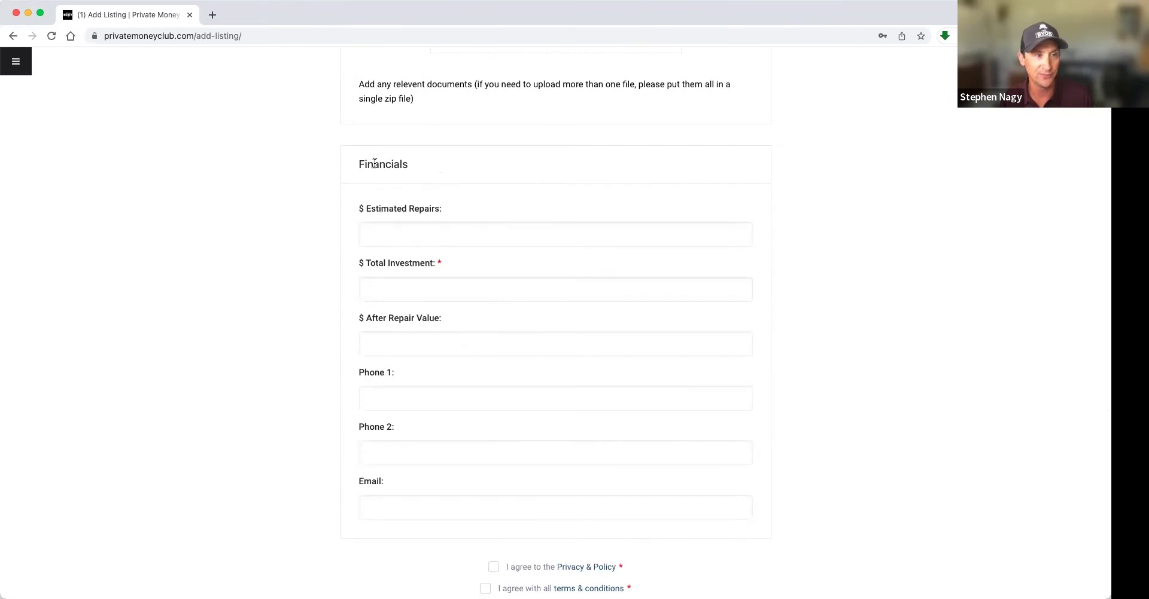
double_click(367, 164)
left_click(405, 196)
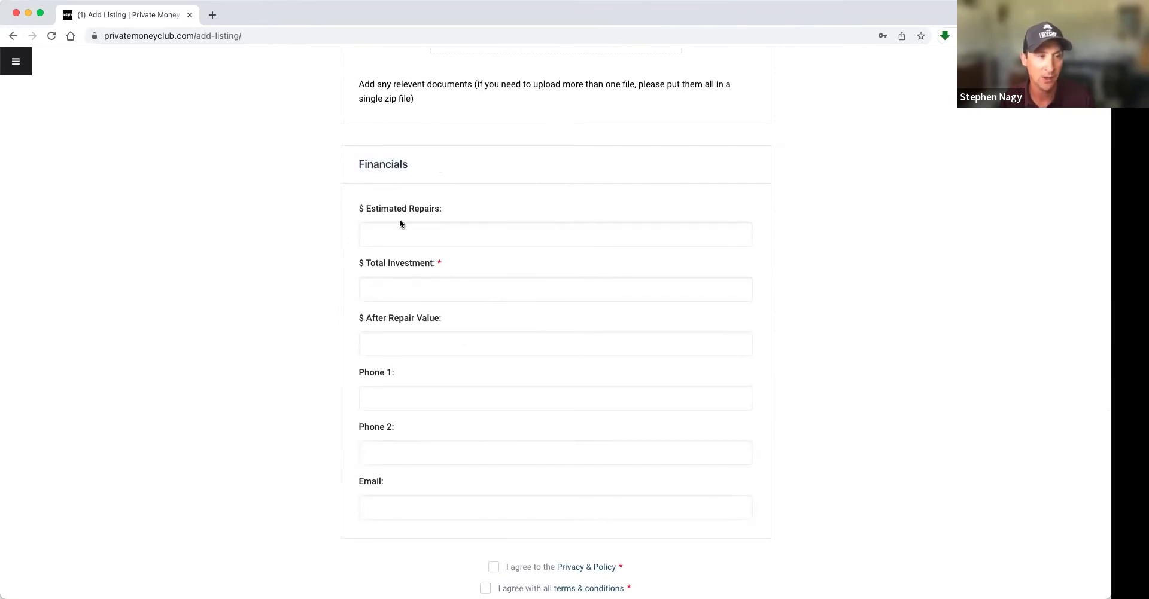
scroll(405, 233, "down", 3)
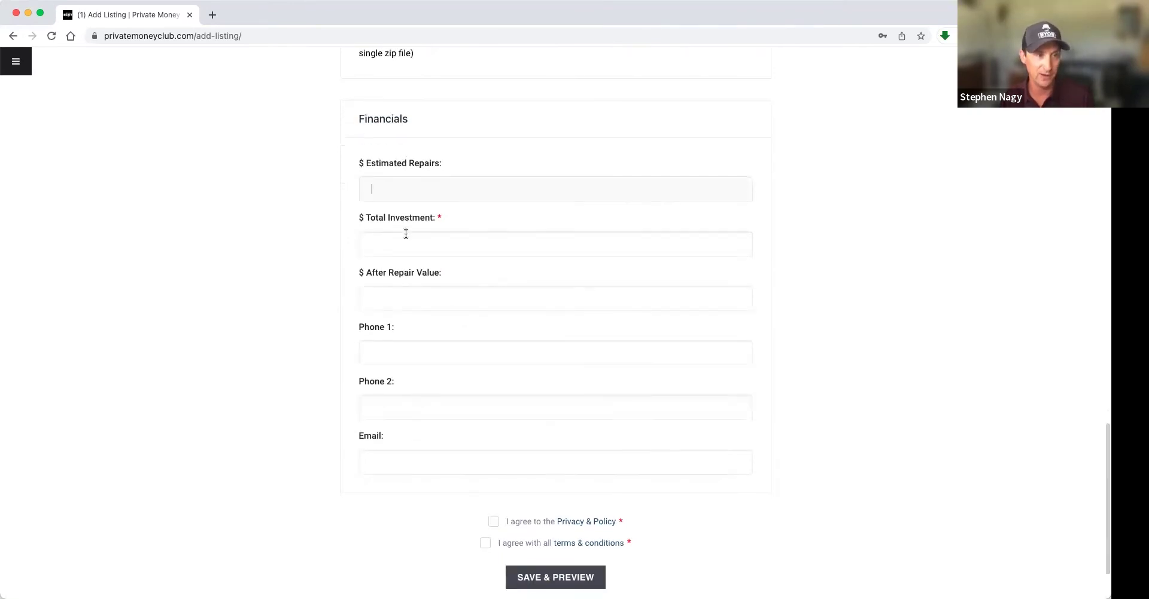
left_click(423, 263)
left_click(383, 377)
left_click(313, 360)
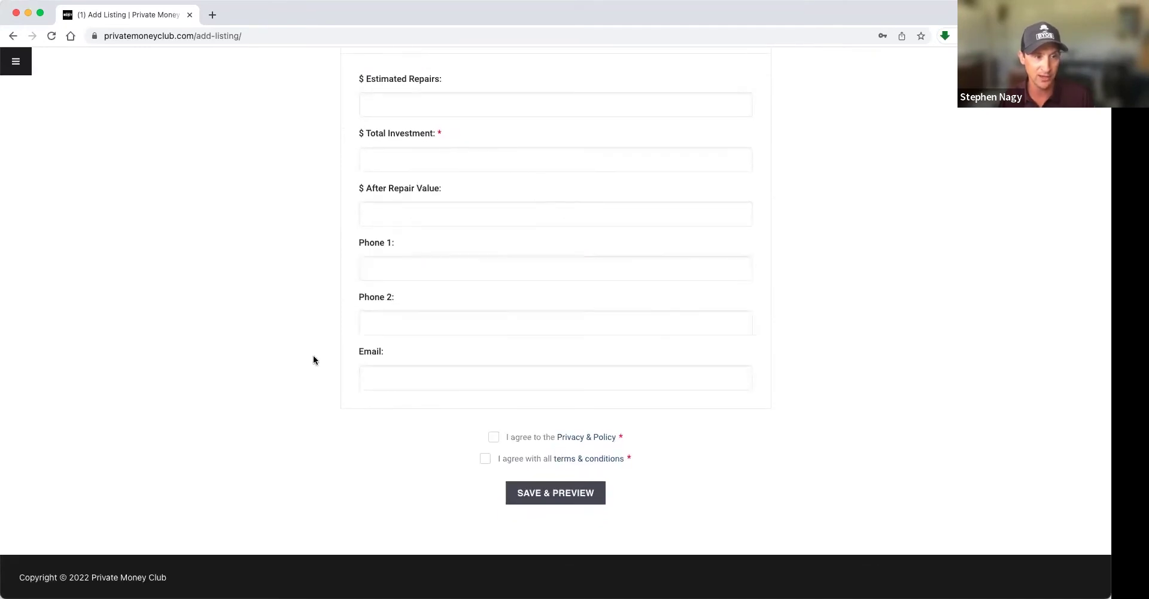
- Tick the Privacy & Policy and terms & conditions boxes, then return to Members Home
left_click(494, 437)
left_click(485, 459)
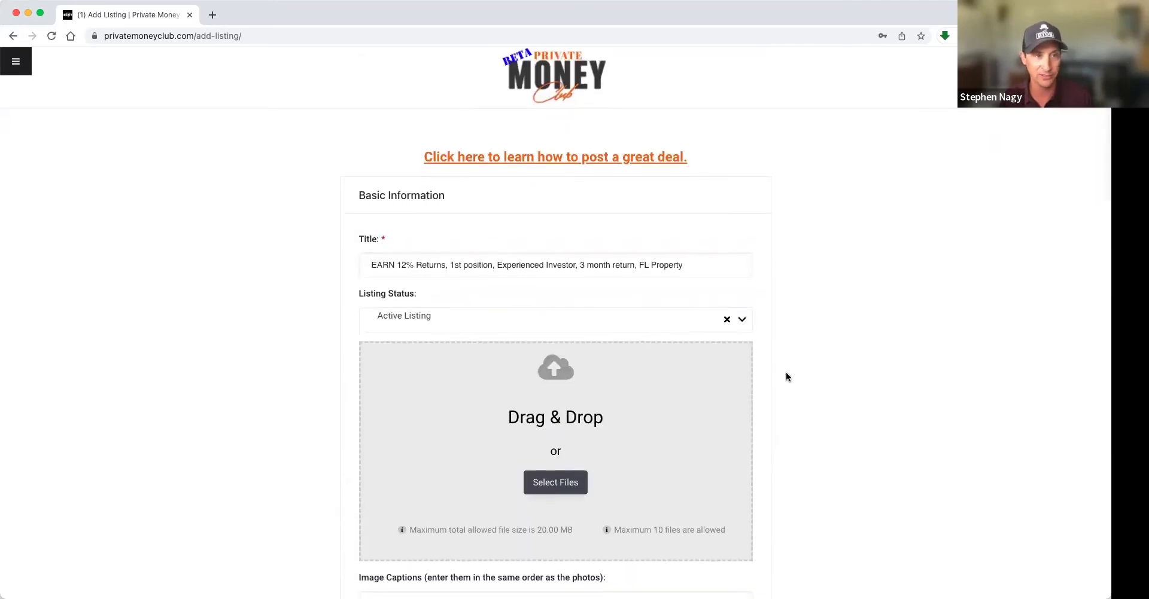
left_click(12, 37)
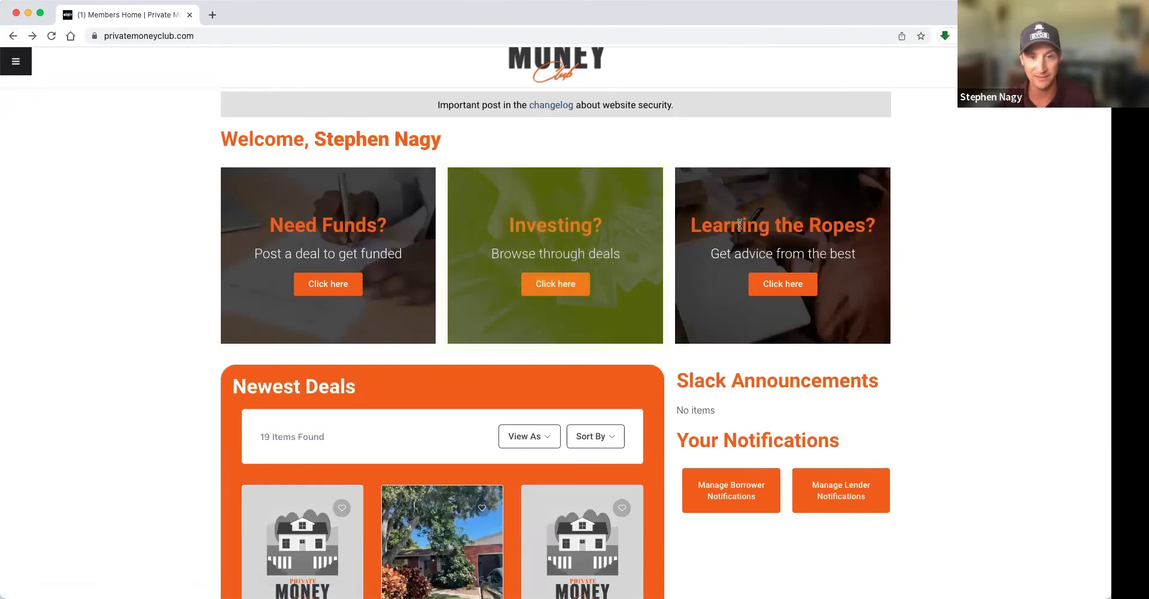
- Open the Learning the Ropes guide and scroll down to its training videos
left_click(785, 286)
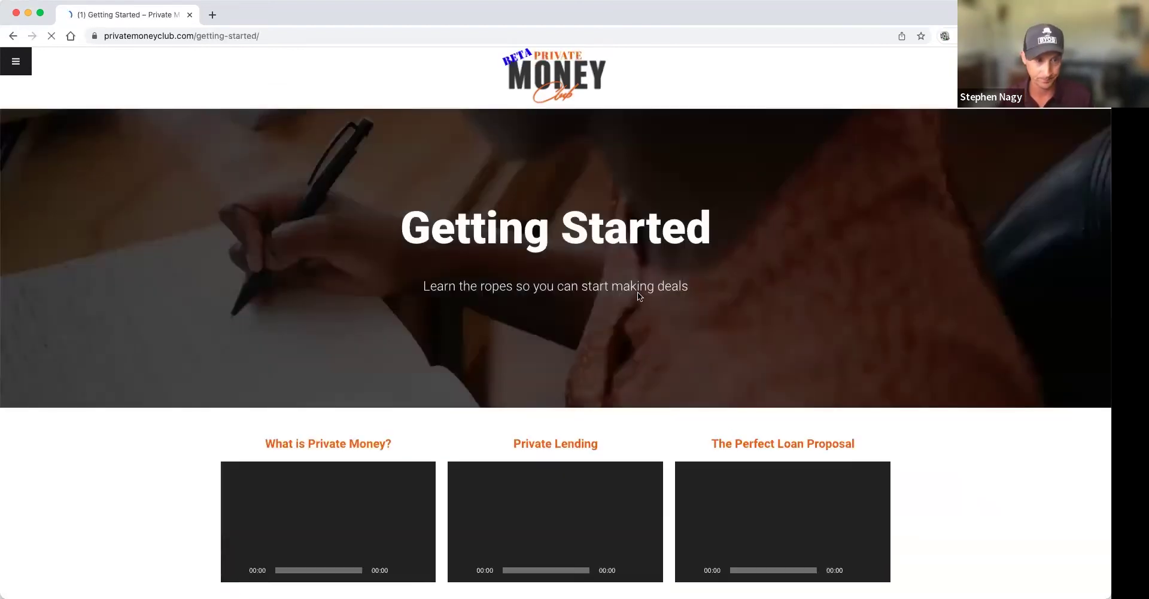
scroll(569, 287, "down", 3)
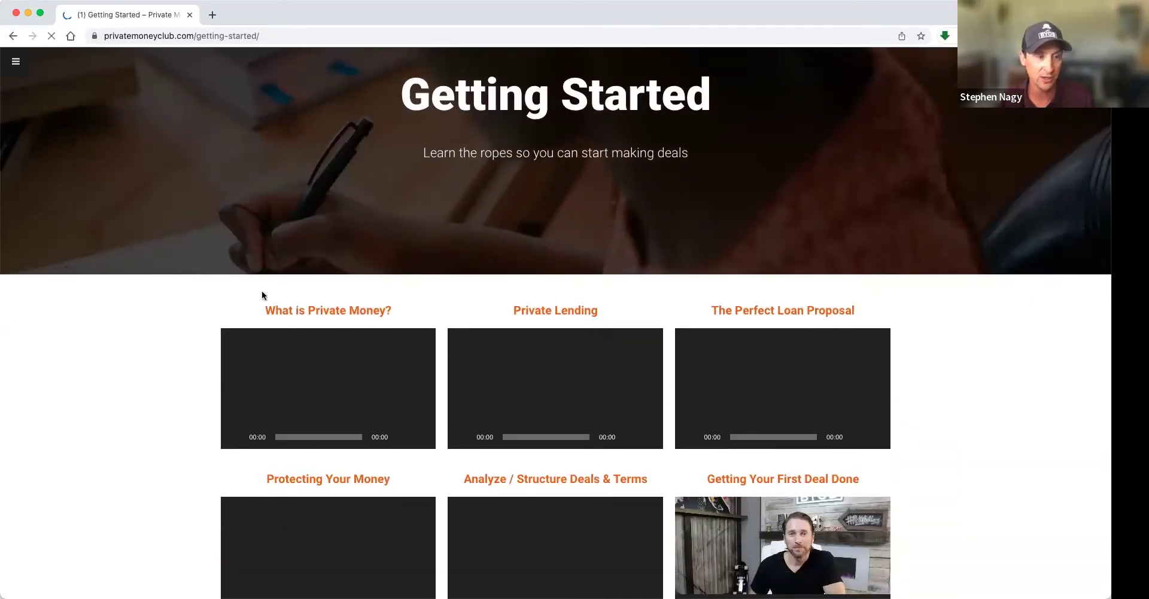
scroll(191, 301, "down", 3)
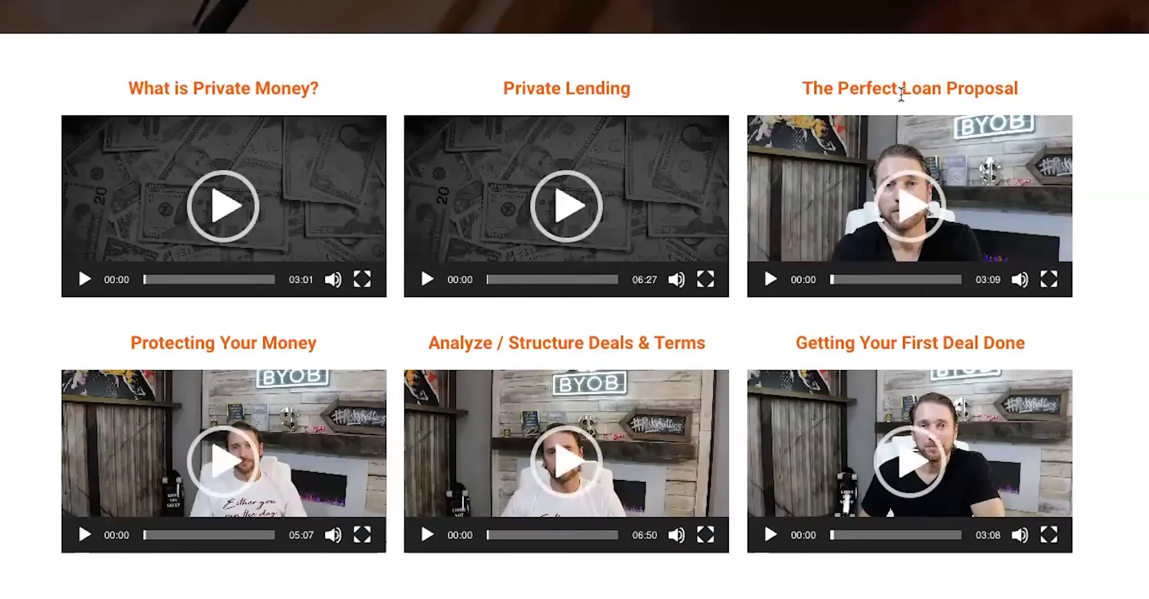
- Highlight the Perfect Loan Proposal, Analyze / Structure Deals & Terms, Protecting Your Money and Getting Your First Deal Done headings
left_click_drag(978, 89, 808, 76)
left_click(808, 76)
left_click_drag(491, 338, 632, 346)
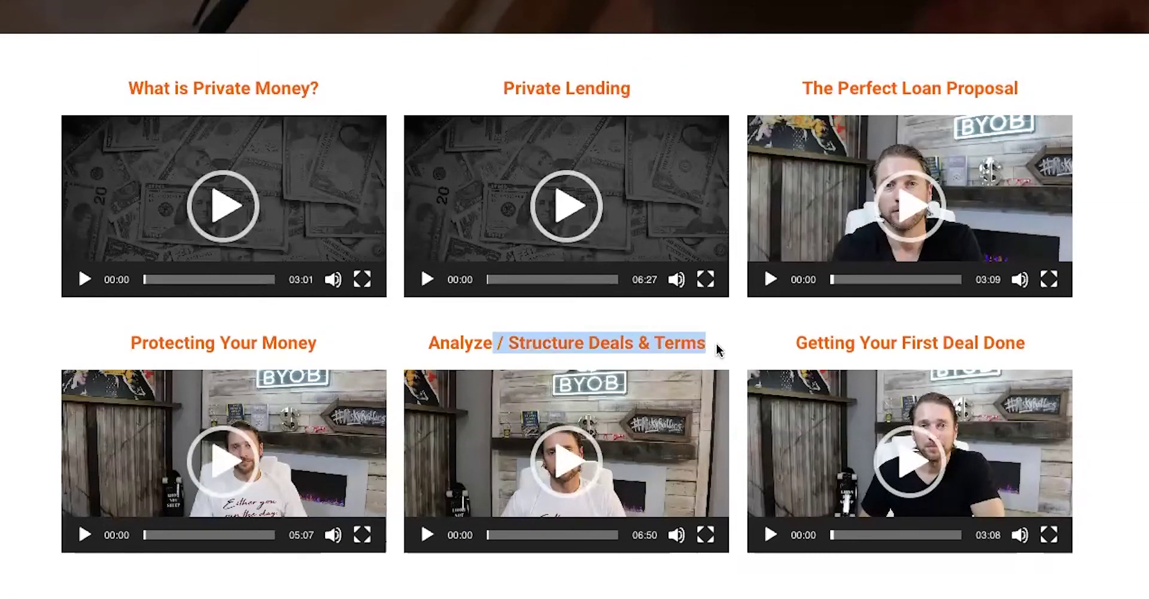
left_click(600, 397)
triple_click(460, 397)
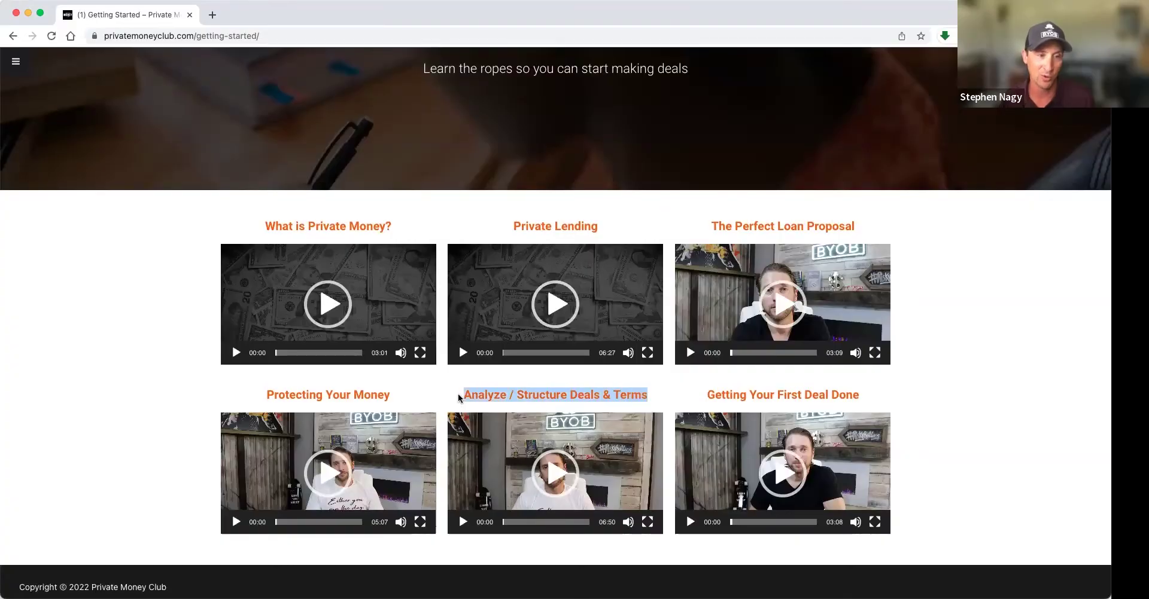
left_click(497, 395)
left_click_drag(267, 394, 388, 387)
left_click(391, 394)
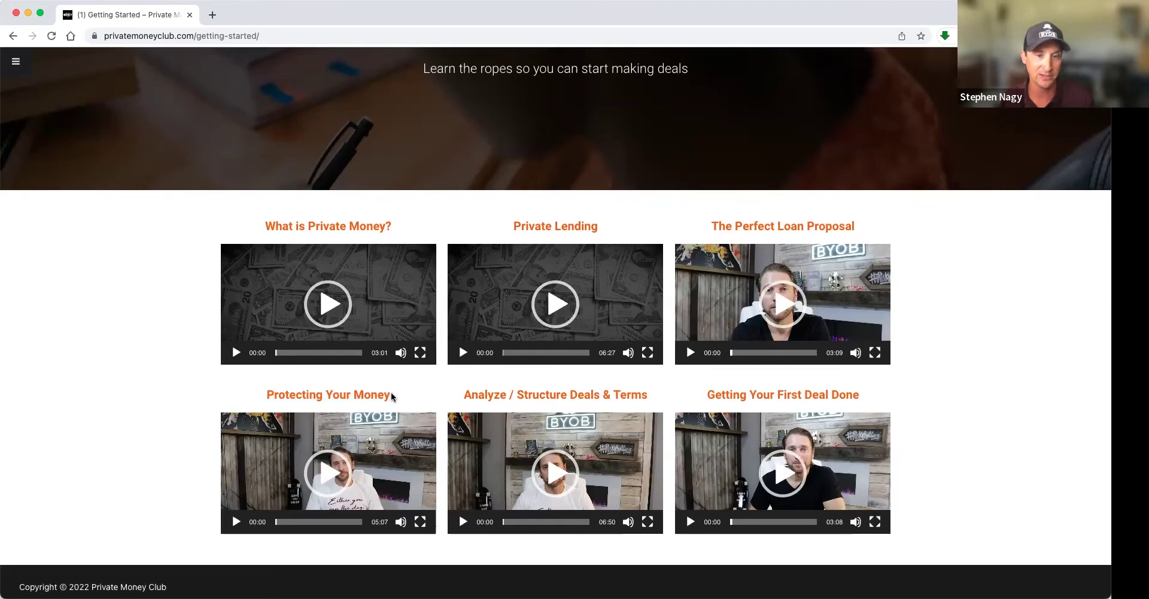
left_click_drag(711, 396, 877, 396)
- Clear the highlight on the Getting Your First Deal Done heading
left_click(886, 397)
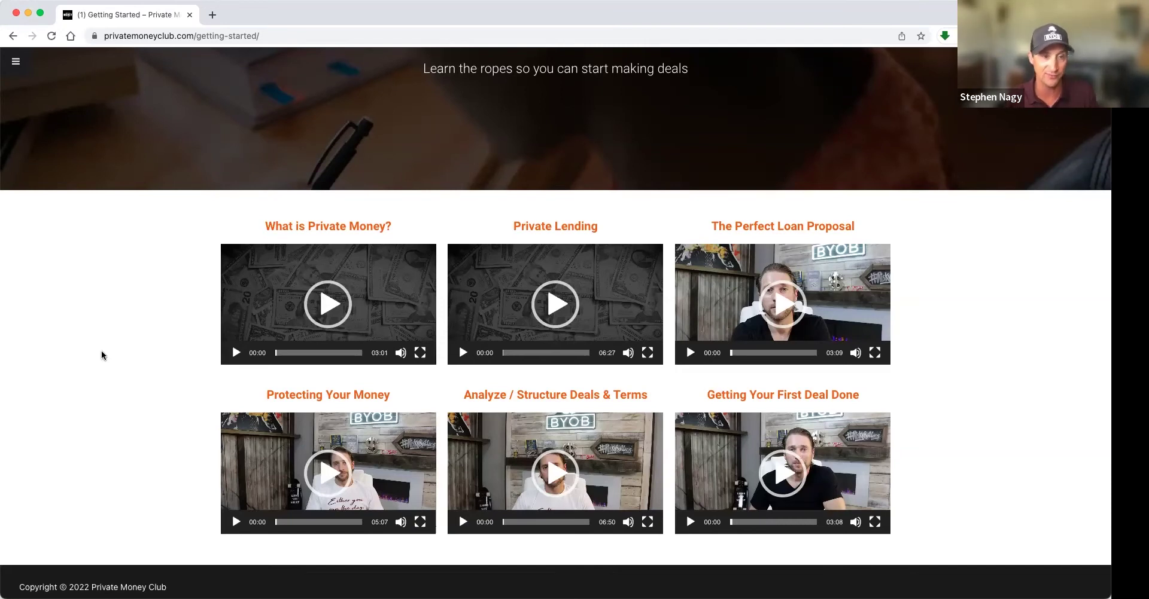
key("super+bracketleft")
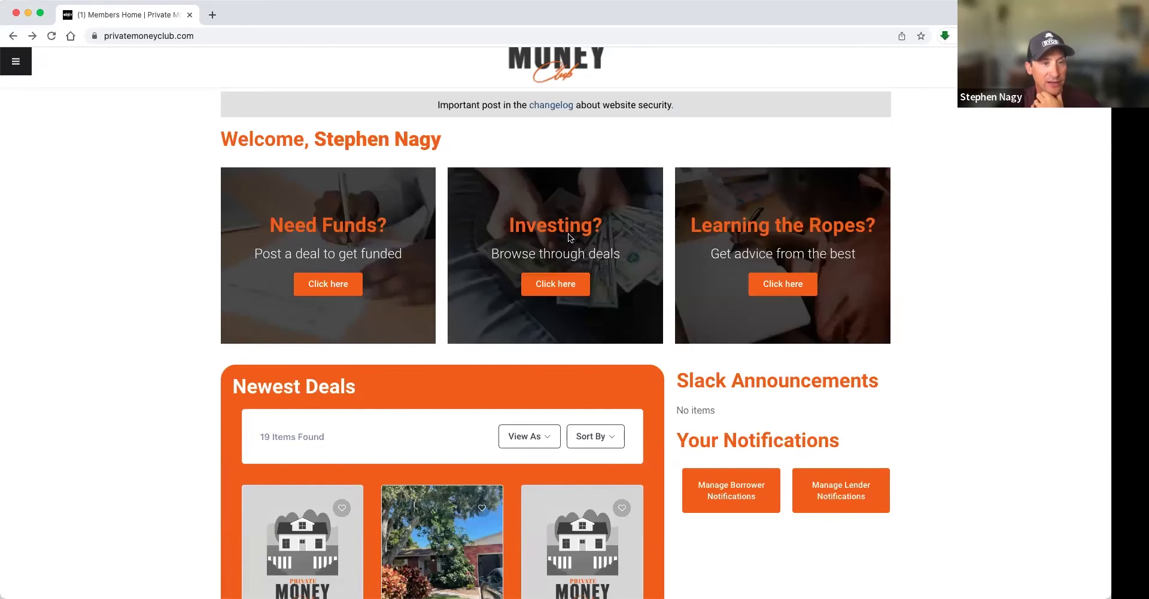
left_click(550, 288)
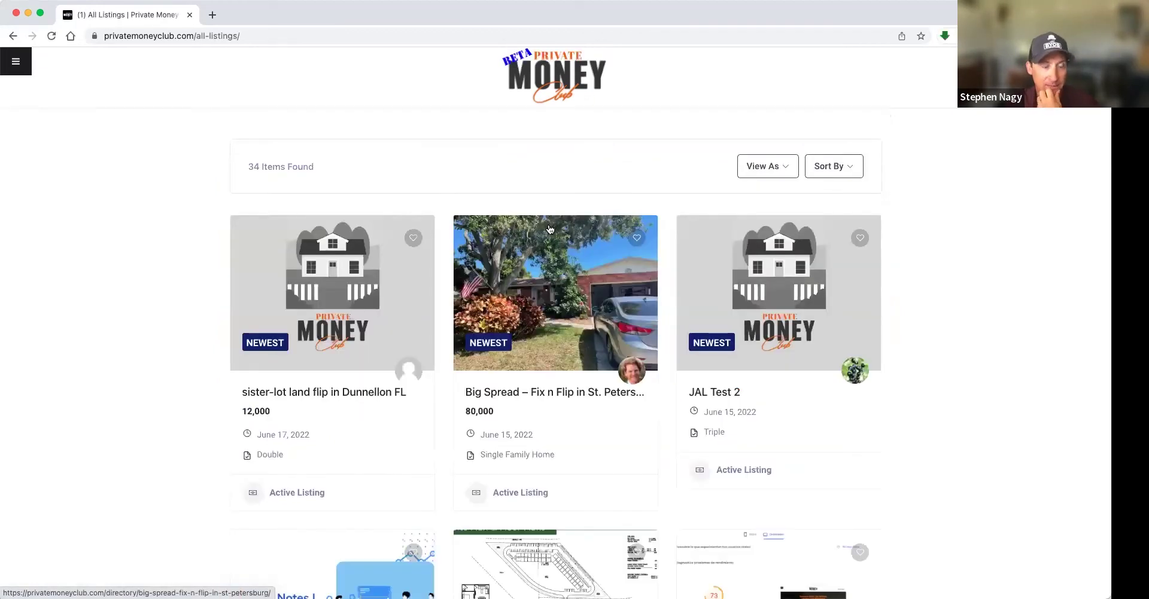
scroll(195, 228, "down", 2)
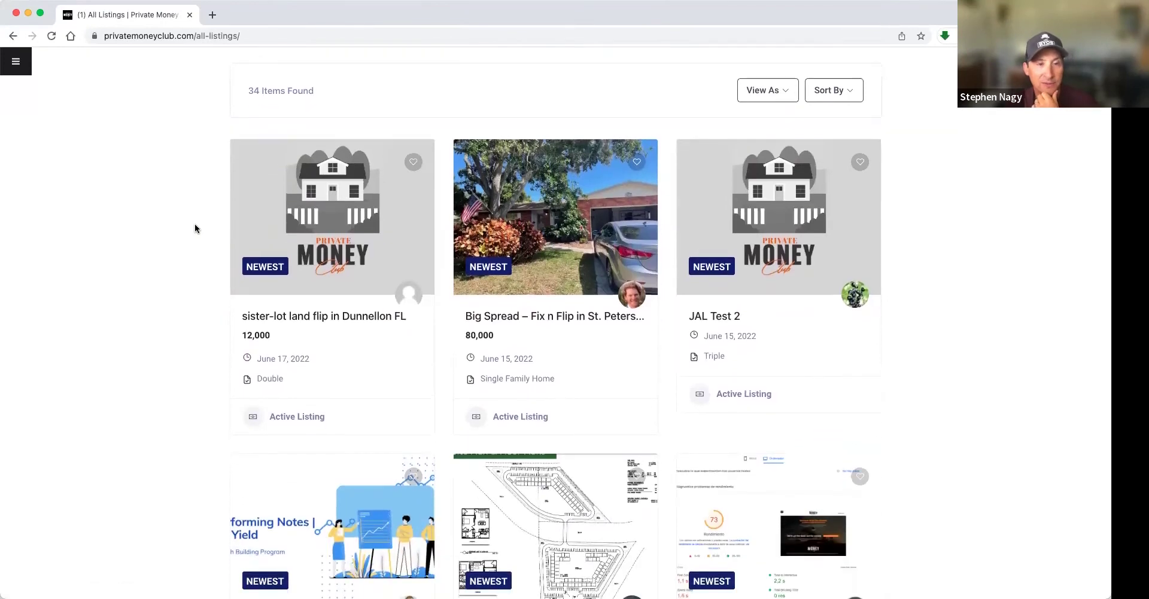
scroll(195, 228, "down", 2)
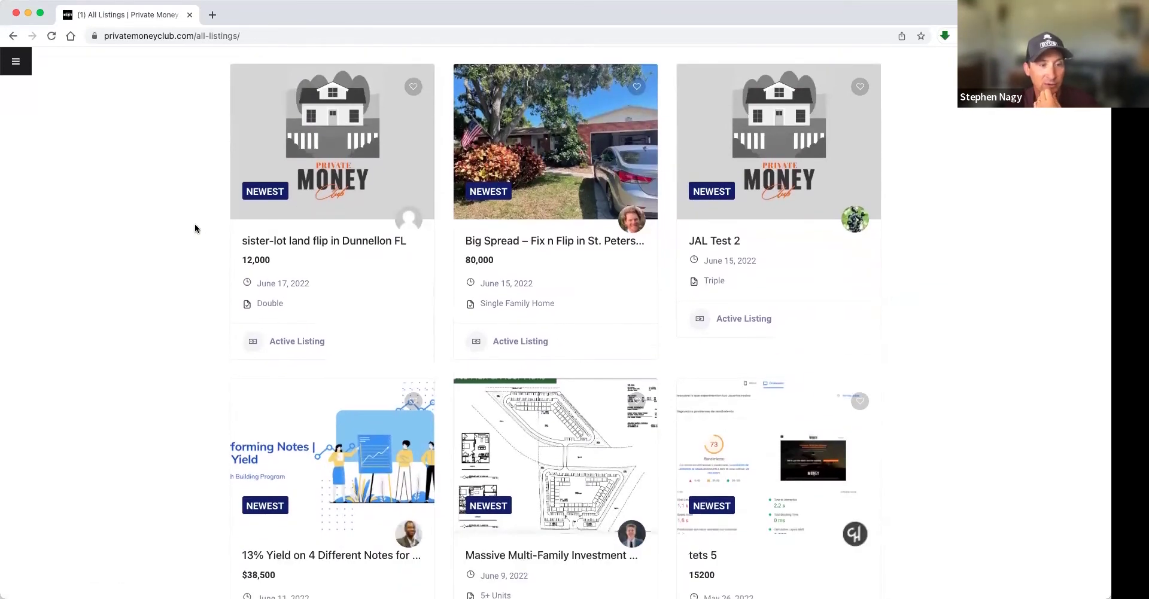
scroll(196, 228, "up", 2)
scroll(196, 229, "up", 2)
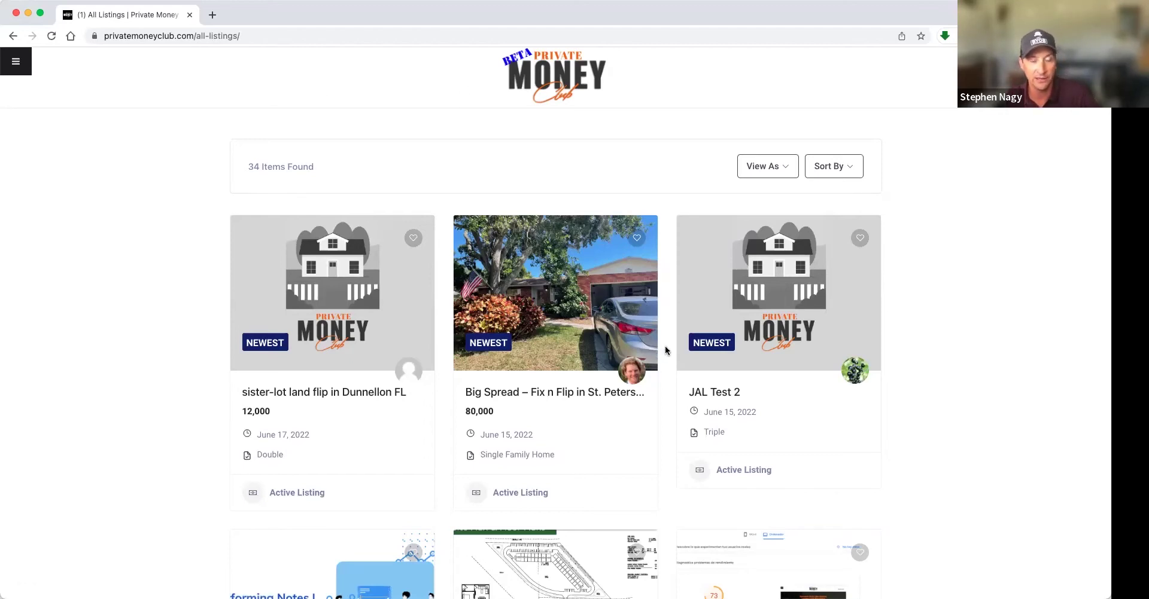
scroll(664, 350, "down", 5)
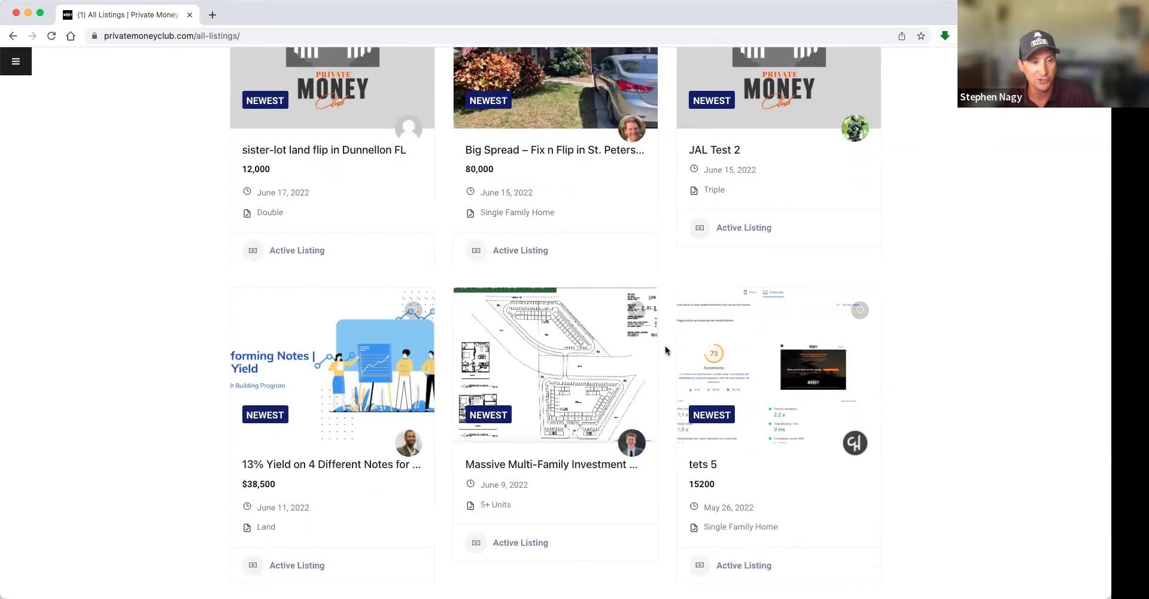
scroll(665, 351, "down", 4)
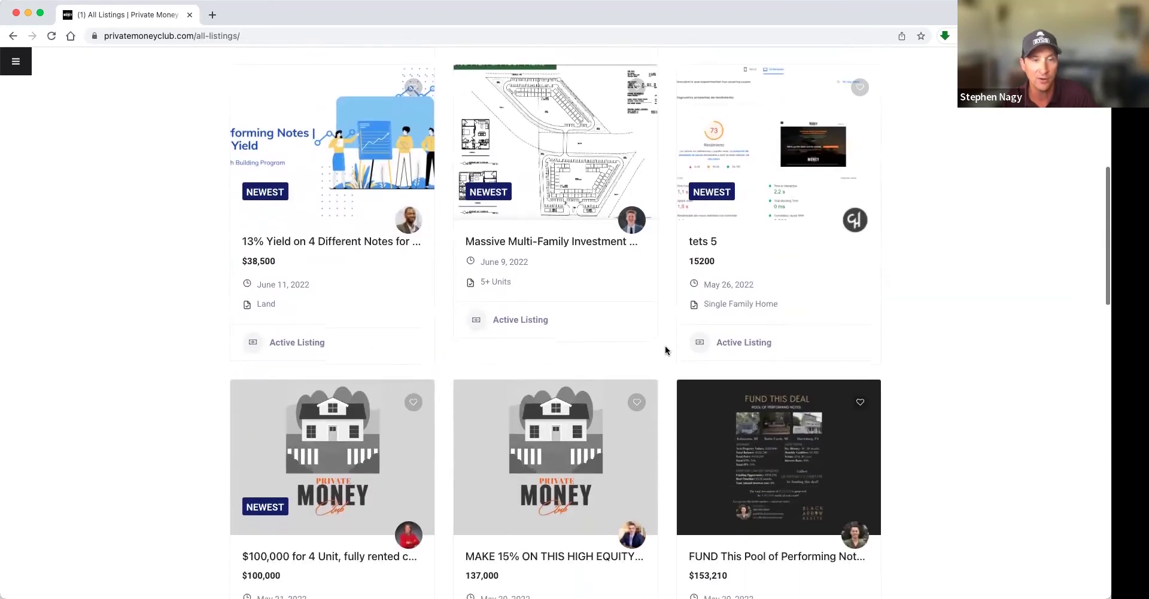
scroll(665, 351, "down", 2)
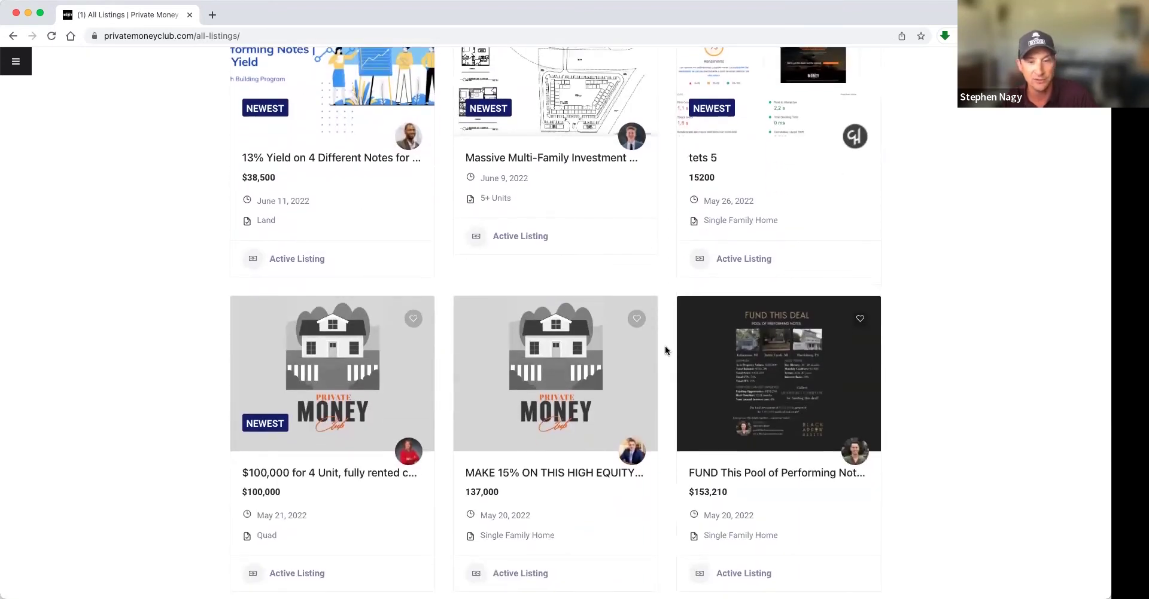
scroll(665, 351, "up", 8)
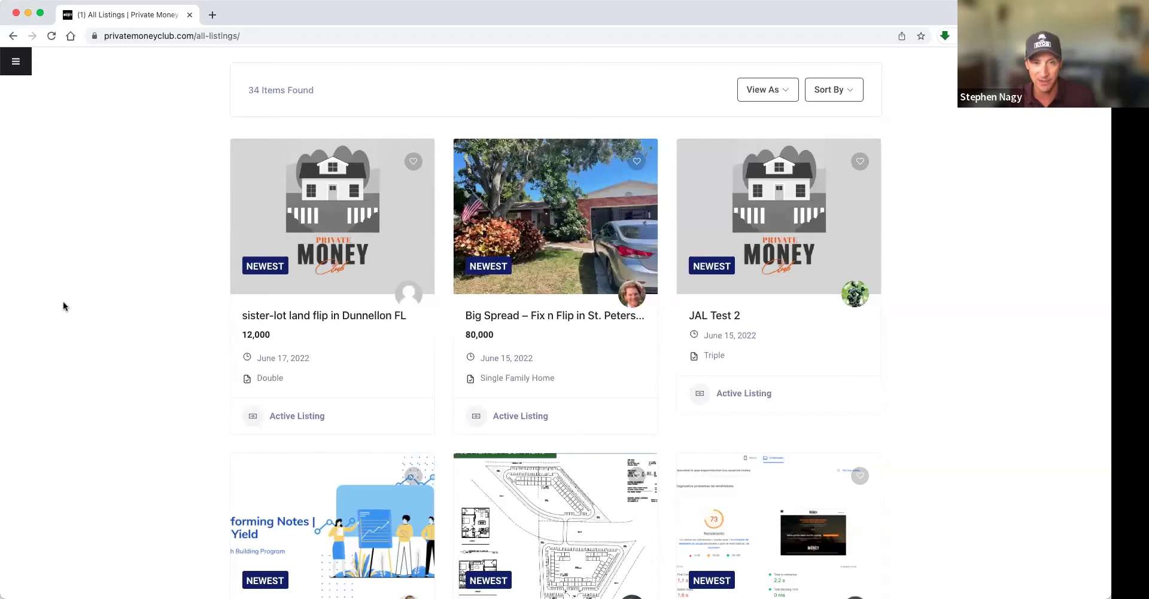
scroll(106, 294, "up", 3)
- Go to your own Profile through the sidebar's Connect menu
left_click(12, 58)
left_click(39, 103)
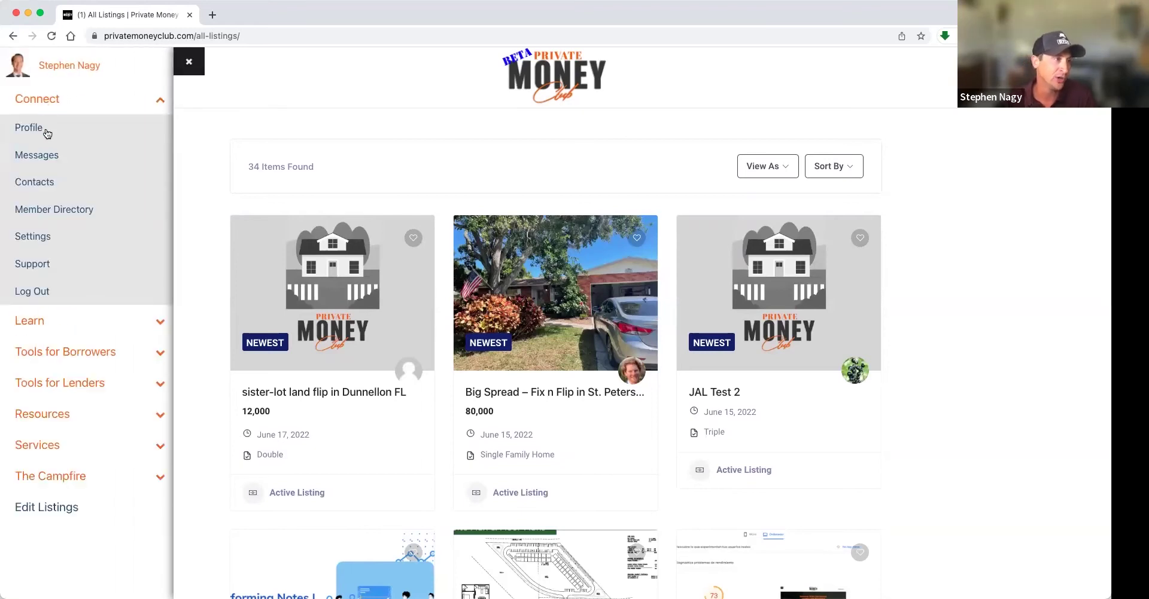
left_click(33, 129)
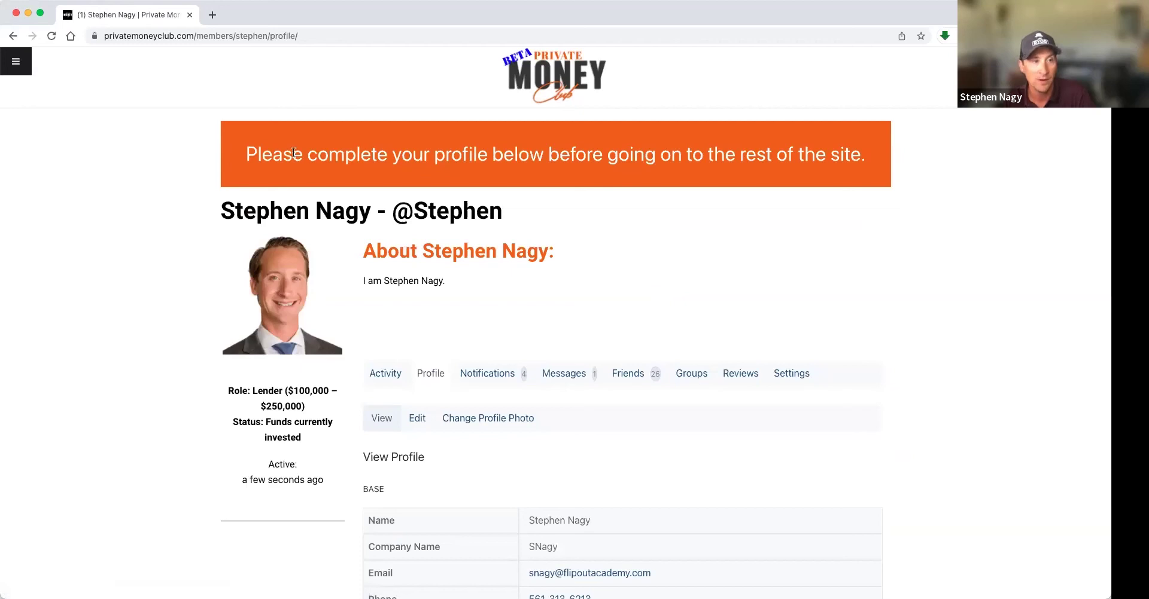
- Review the profile completion banner and scroll through the base profile details table
left_click_drag(254, 150, 866, 151)
left_click(867, 151)
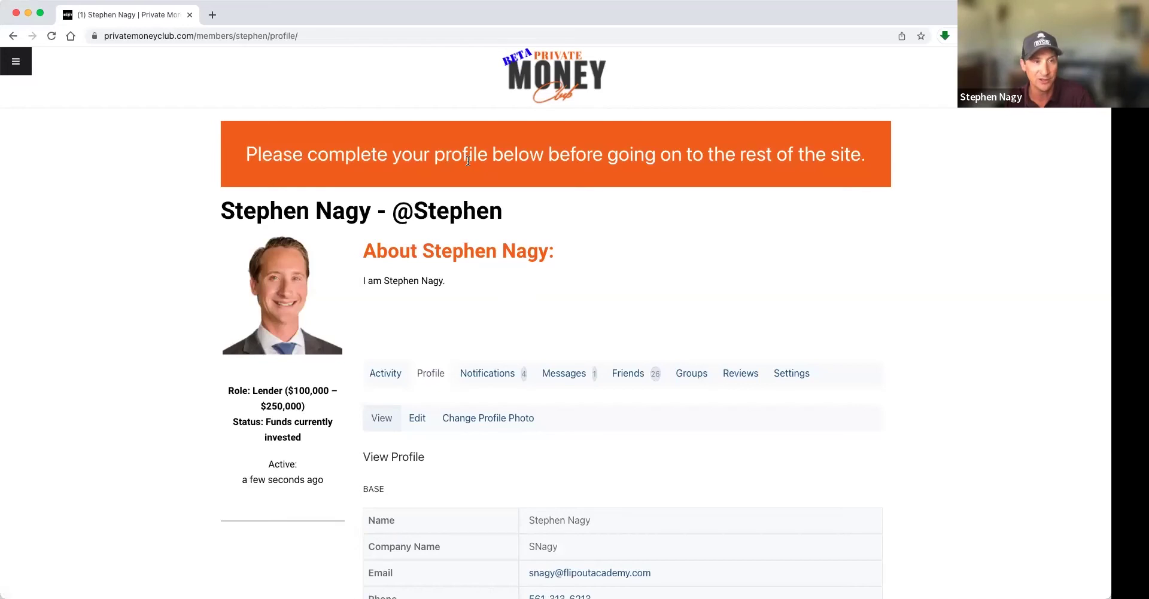
triple_click(784, 141)
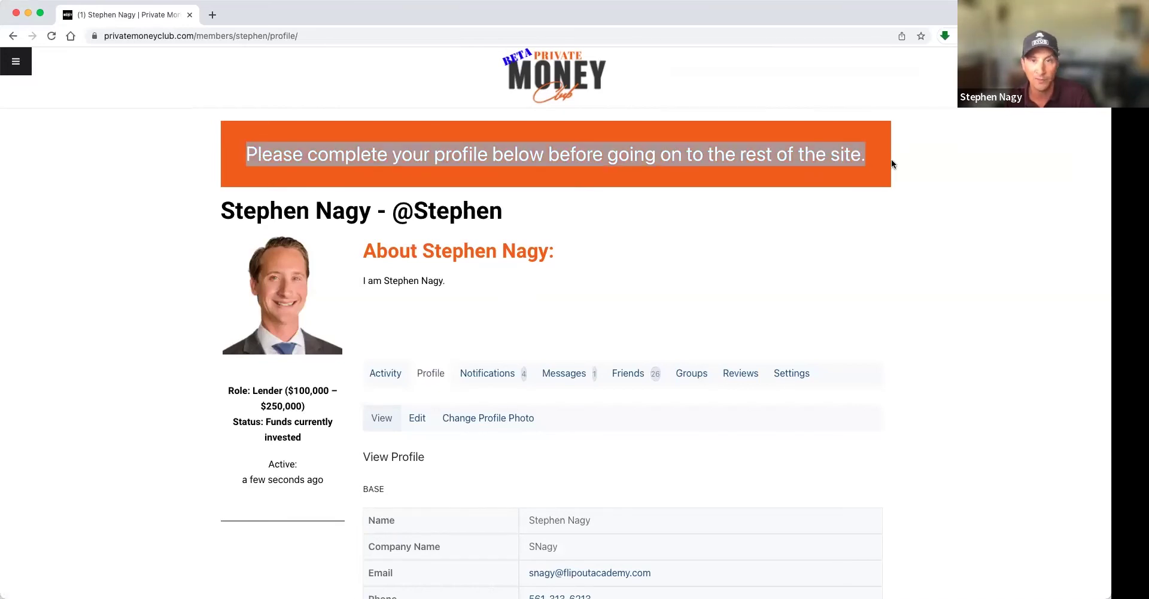
scroll(891, 159, "down", 1)
left_click(884, 159)
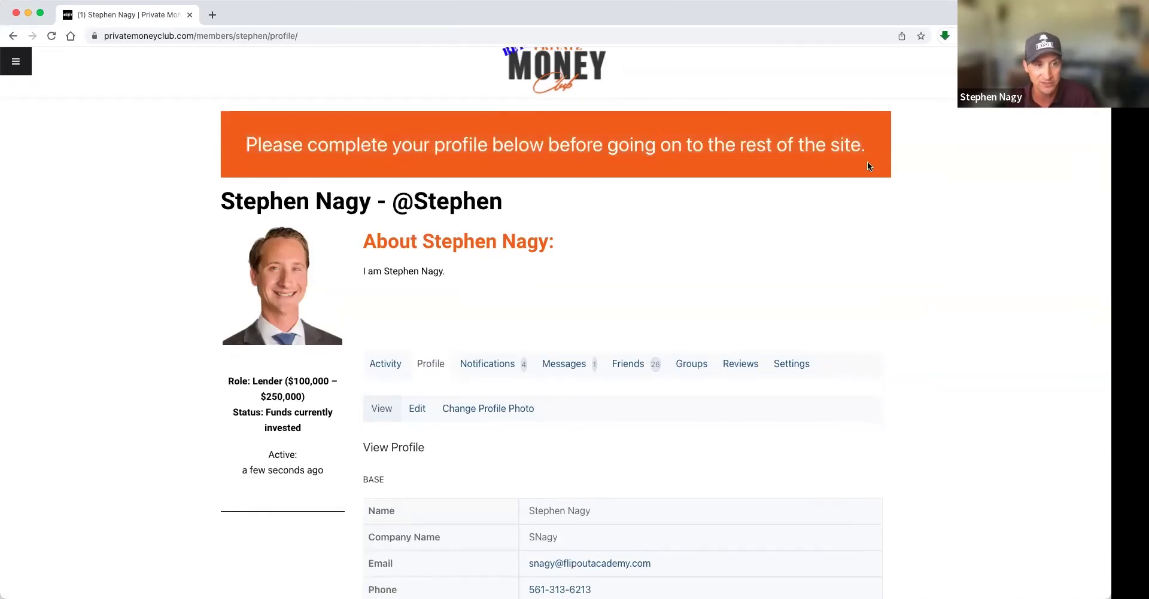
scroll(867, 162, "down", 2)
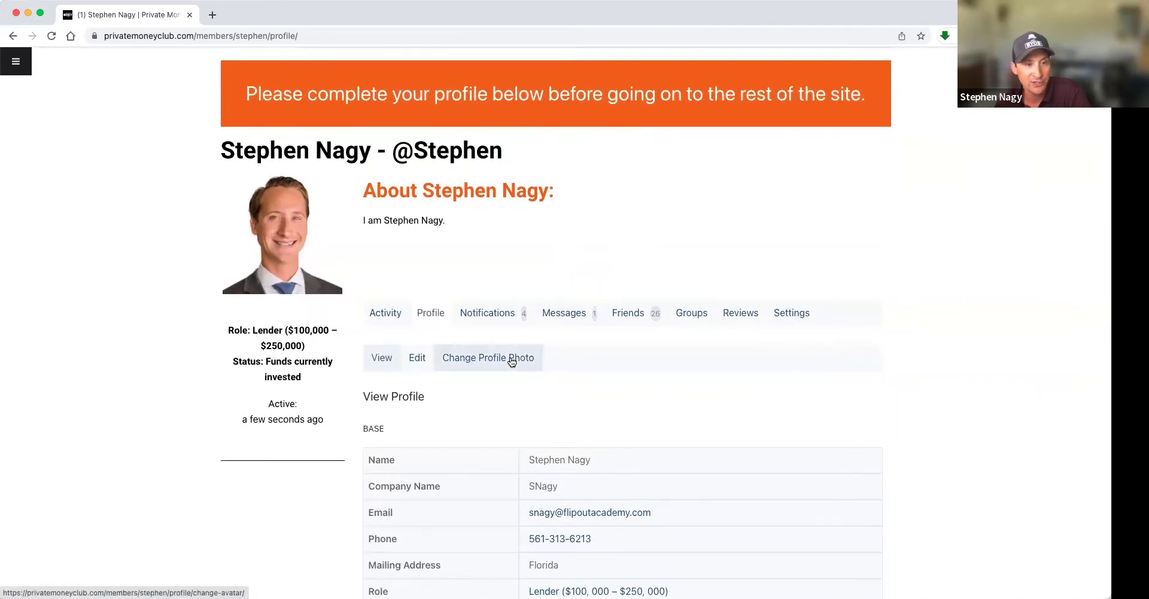
scroll(510, 361, "down", 5)
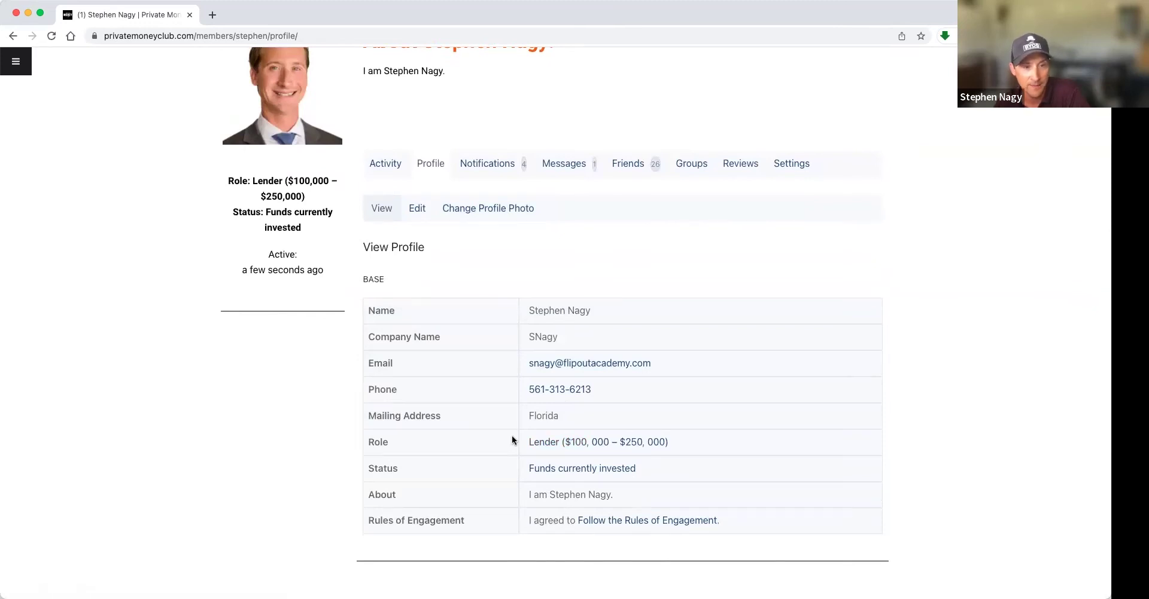
scroll(512, 441, "down", 2)
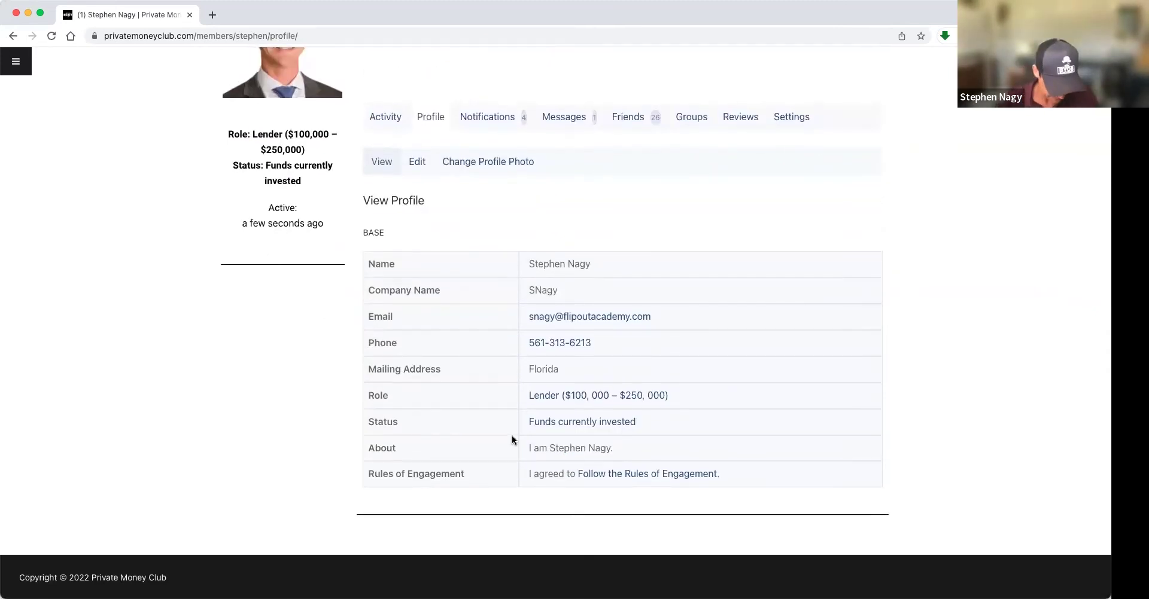
scroll(429, 247, "up", 3)
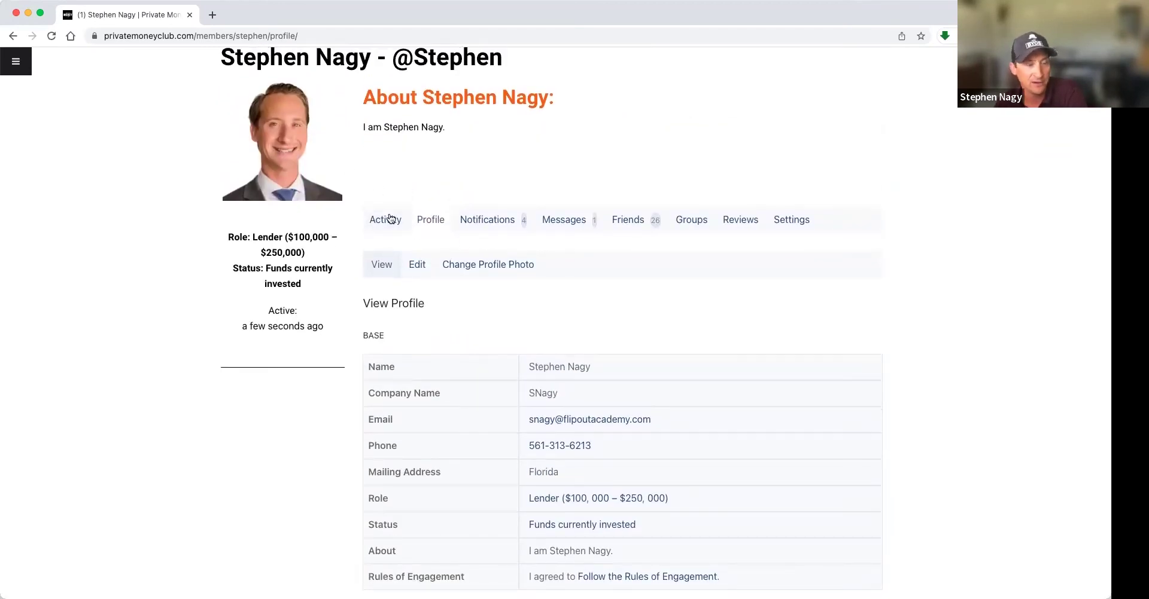
- Look through the Notifications list, then switch to the Messages inbox with three conversations
left_click(496, 221)
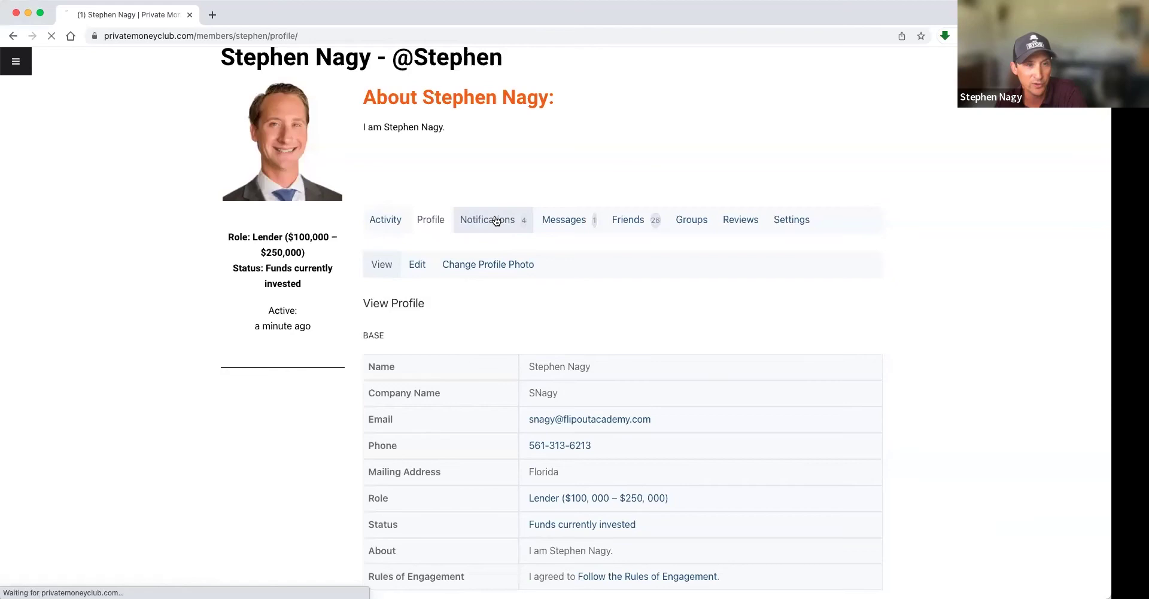
scroll(517, 252, "down", 4)
scroll(516, 247, "down", 2)
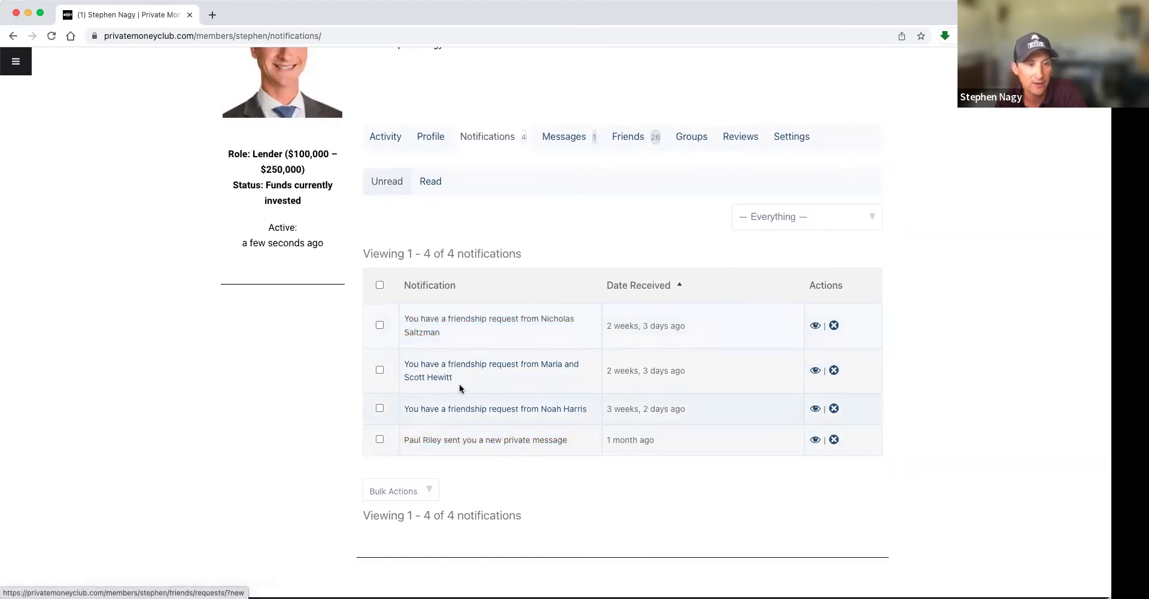
scroll(475, 385, "up", 5)
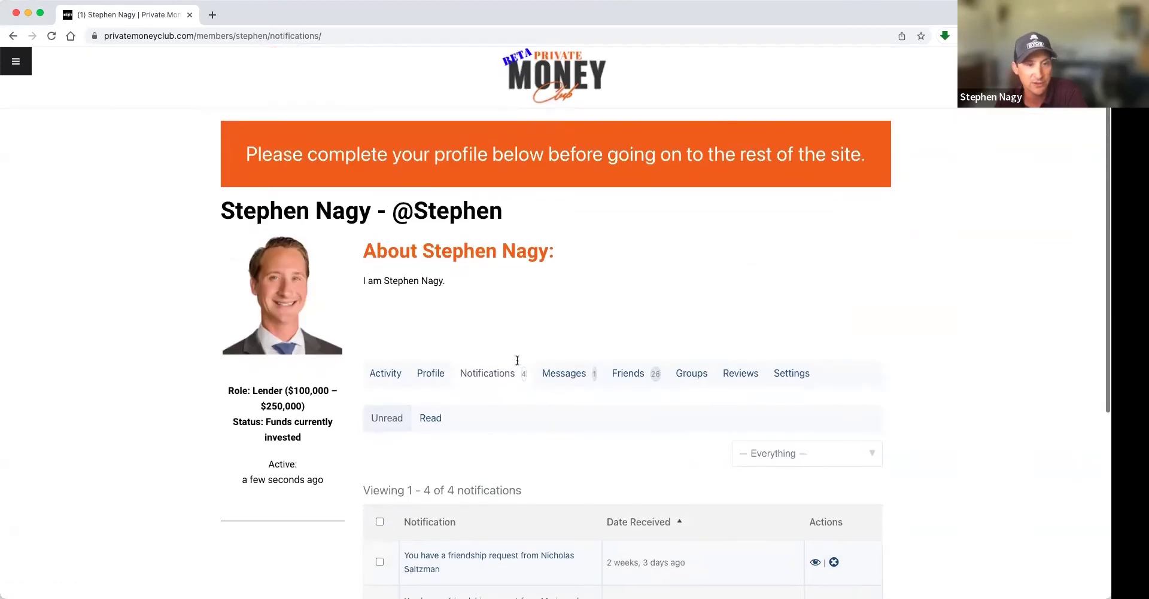
left_click(561, 376)
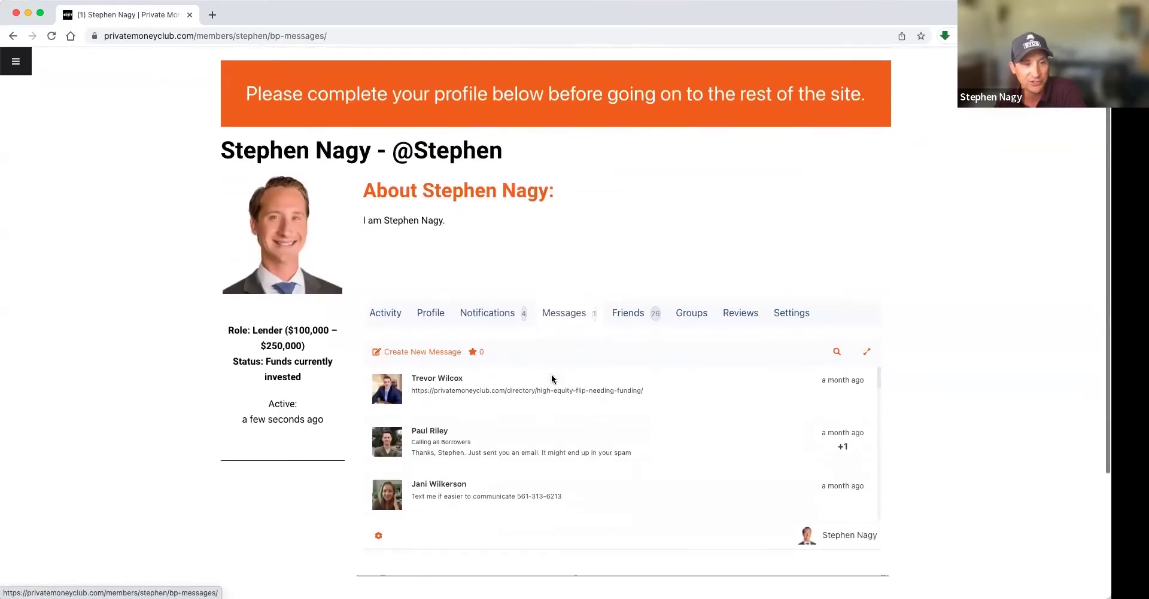
scroll(551, 379, "up", 1)
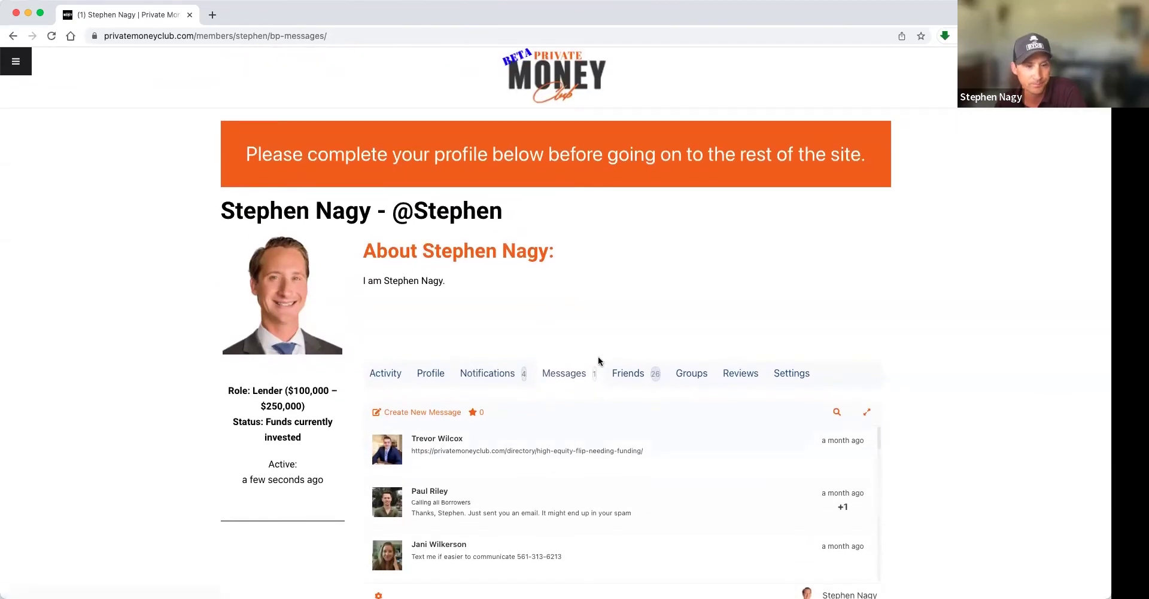
- Scroll through the Friends tab's 26 friendships and click a lender contact's name
left_click(639, 372)
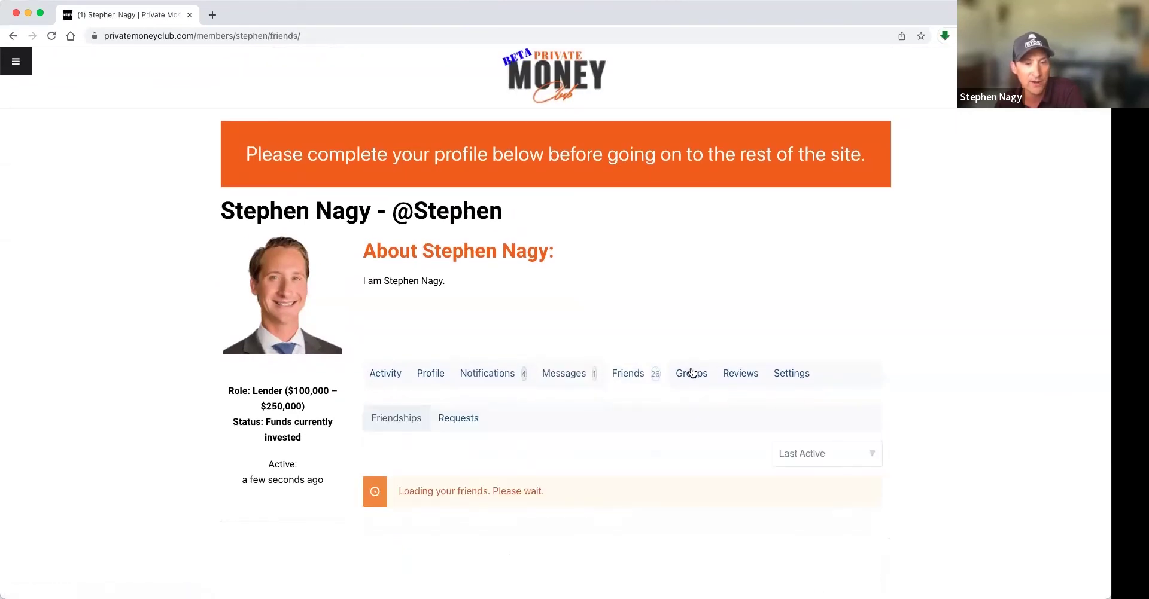
scroll(609, 451, "down", 3)
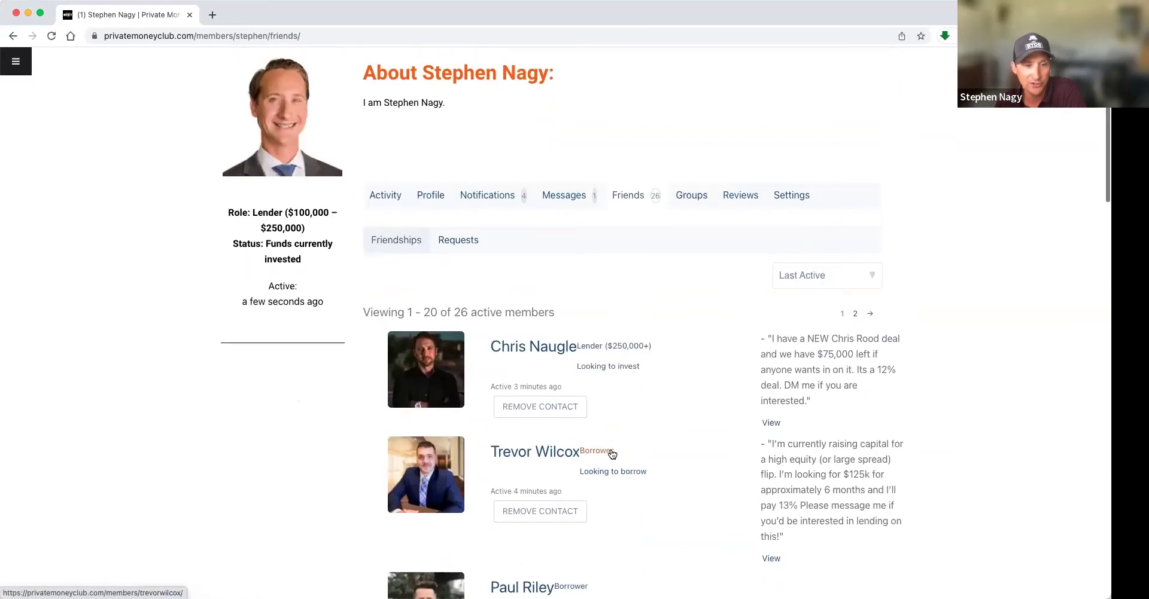
scroll(611, 453, "down", 3)
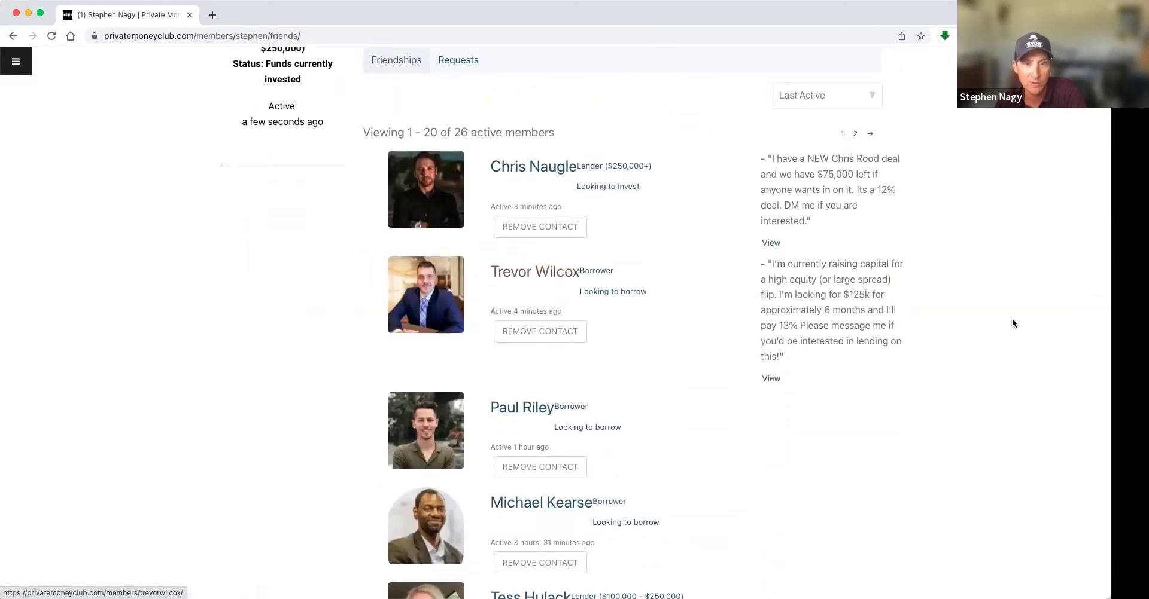
scroll(715, 320, "down", 1)
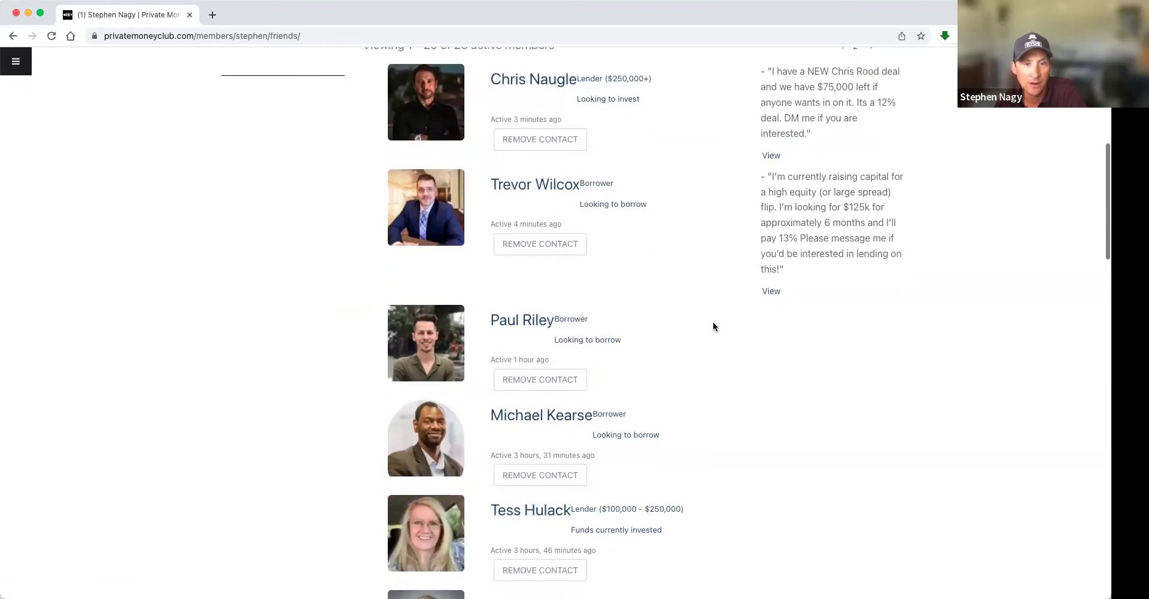
scroll(712, 326, "down", 2)
scroll(713, 326, "down", 1)
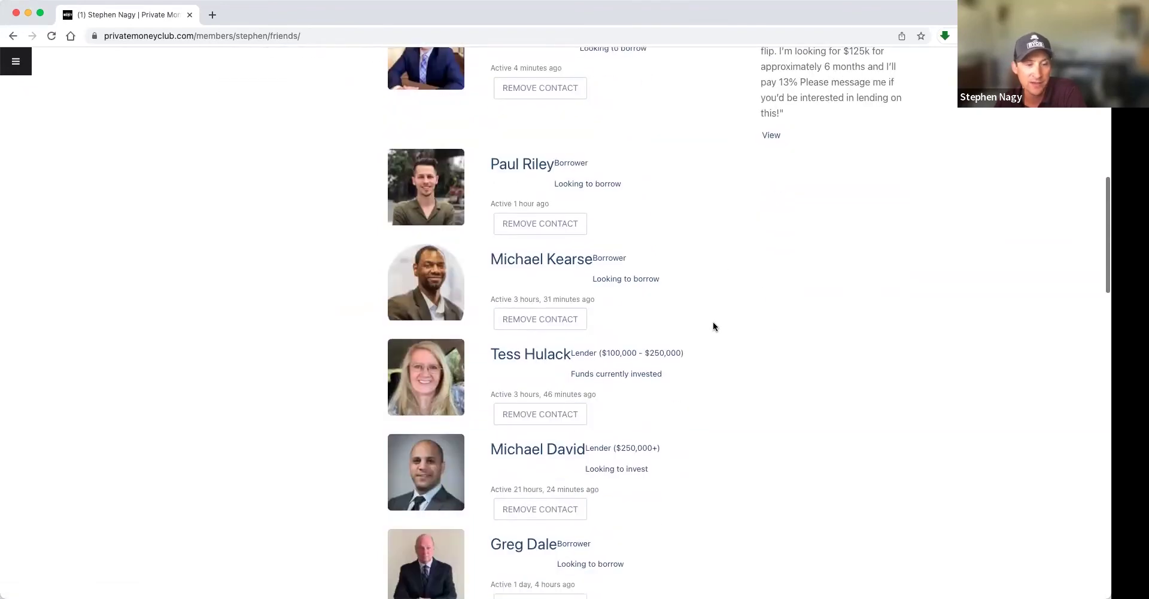
left_click(540, 453)
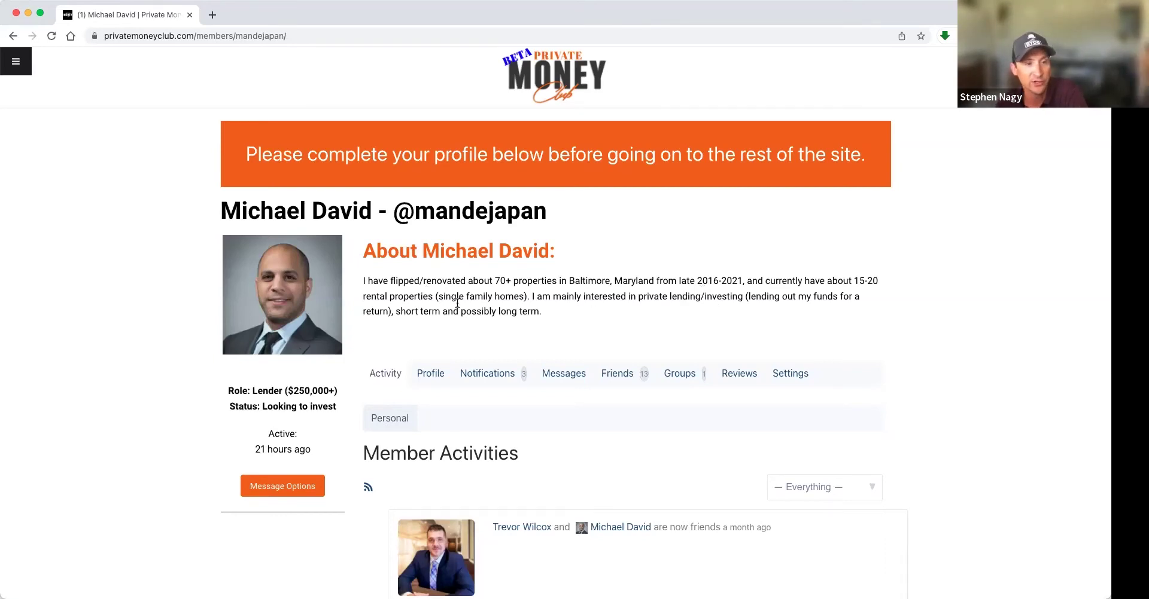
- Scroll the lender's profile and read the About paragraph, selecting then deselecting it
scroll(497, 308, "down", 1)
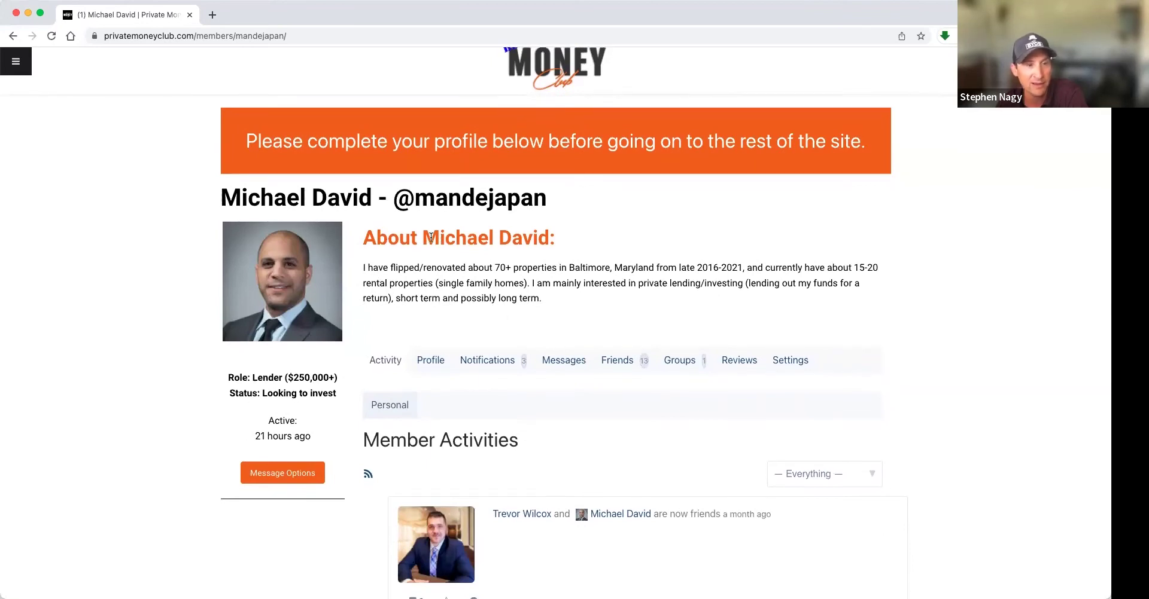
left_click_drag(366, 265, 576, 301)
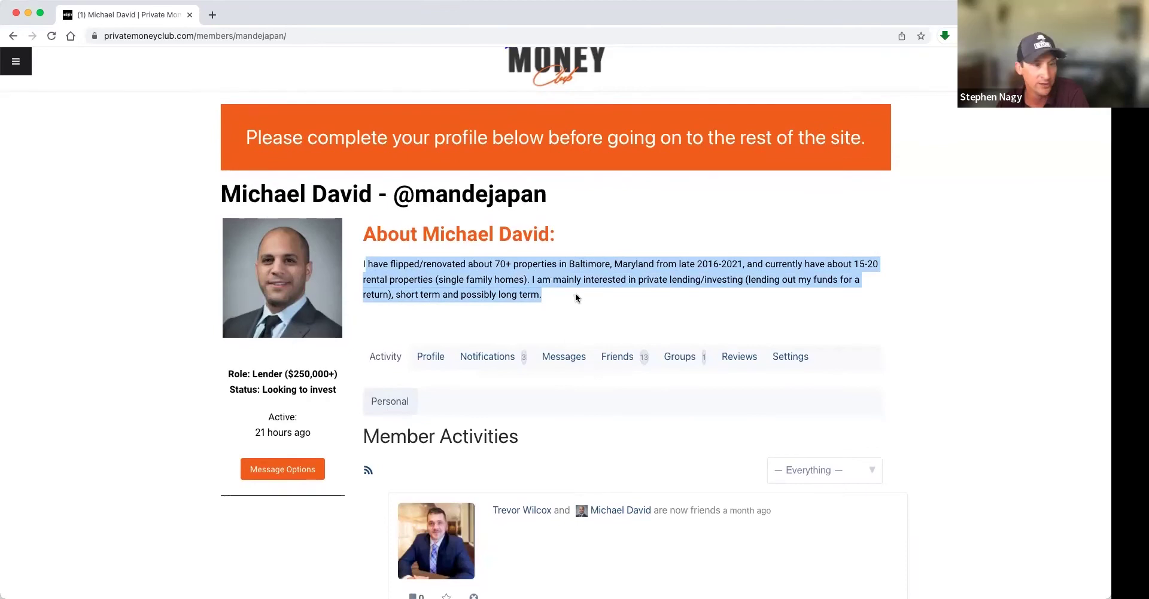
left_click(575, 294)
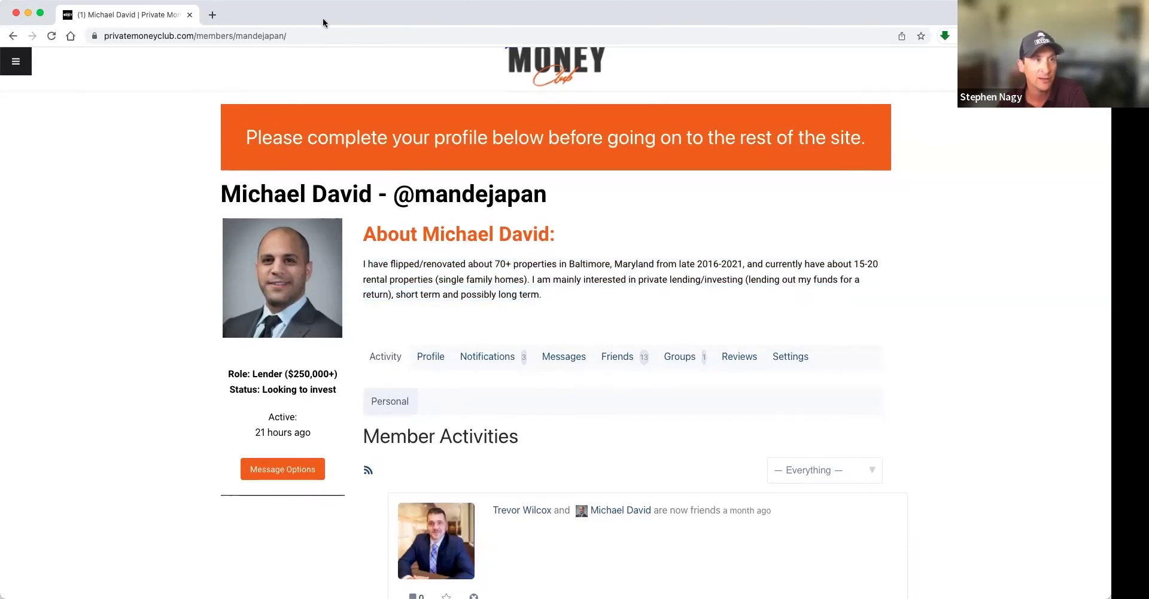
- Go back to your Friends page, check the Groups tab (none found), then open Messages
key("super+bracketleft")
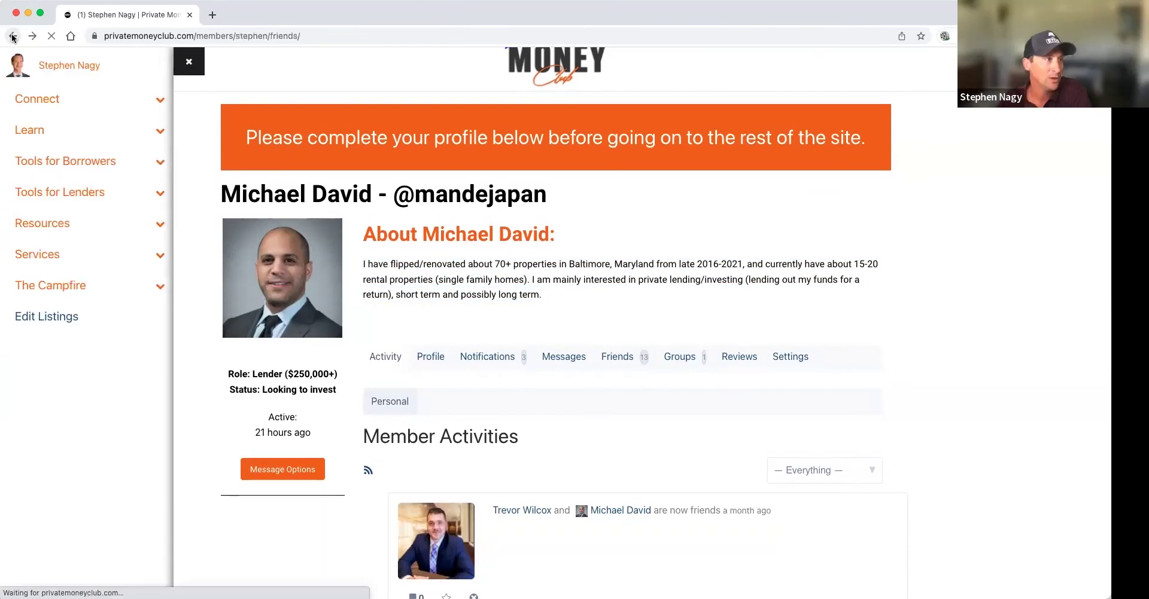
scroll(604, 263, "up", 2)
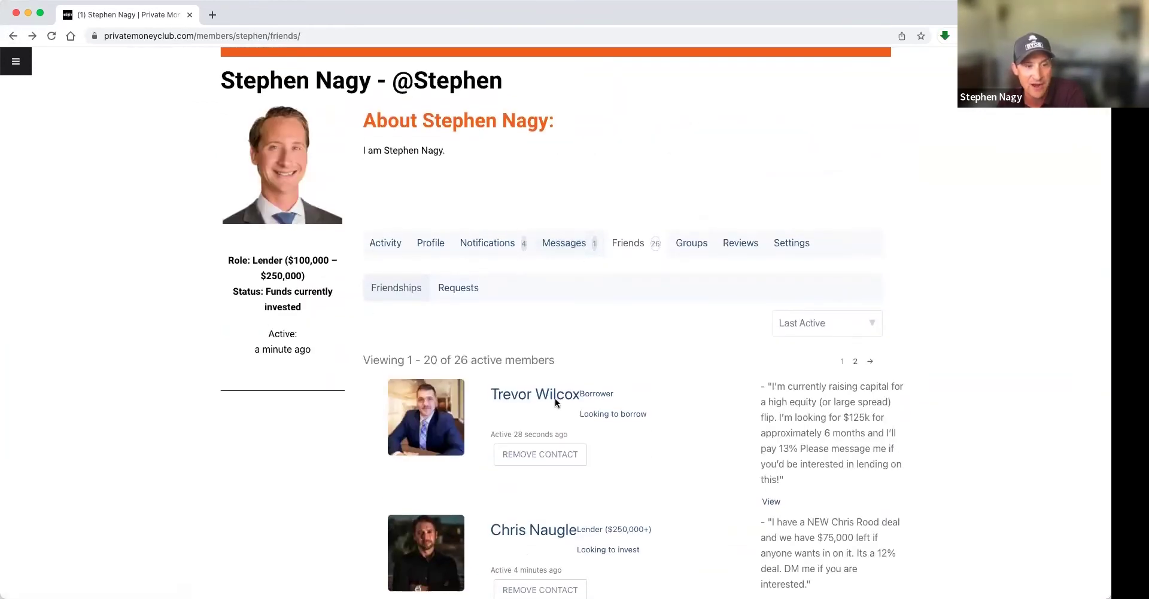
left_click(694, 244)
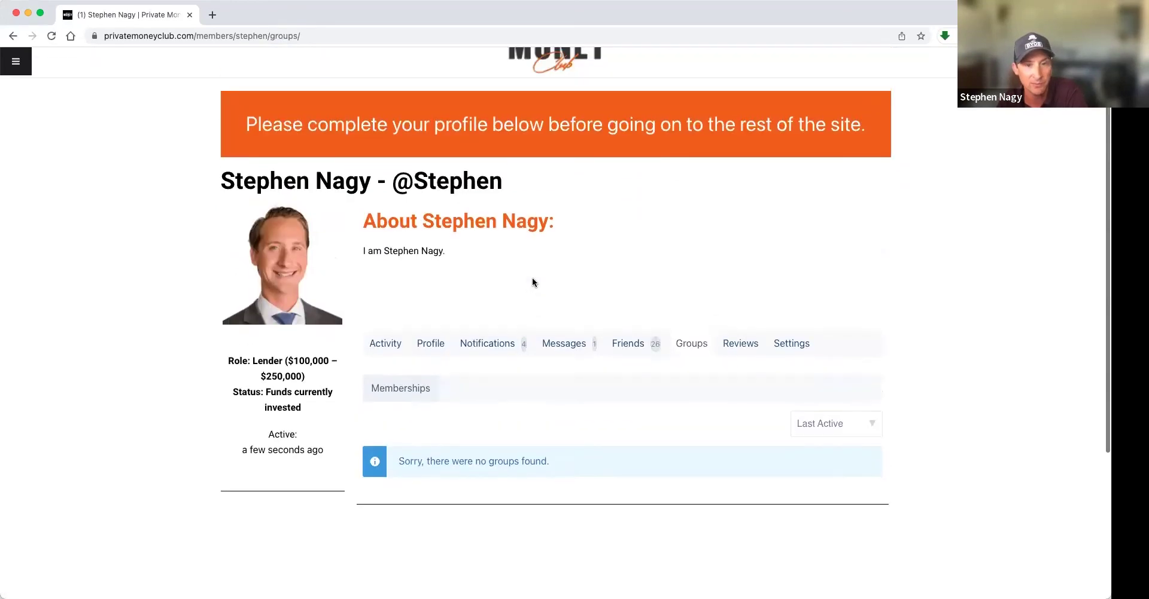
left_click(564, 346)
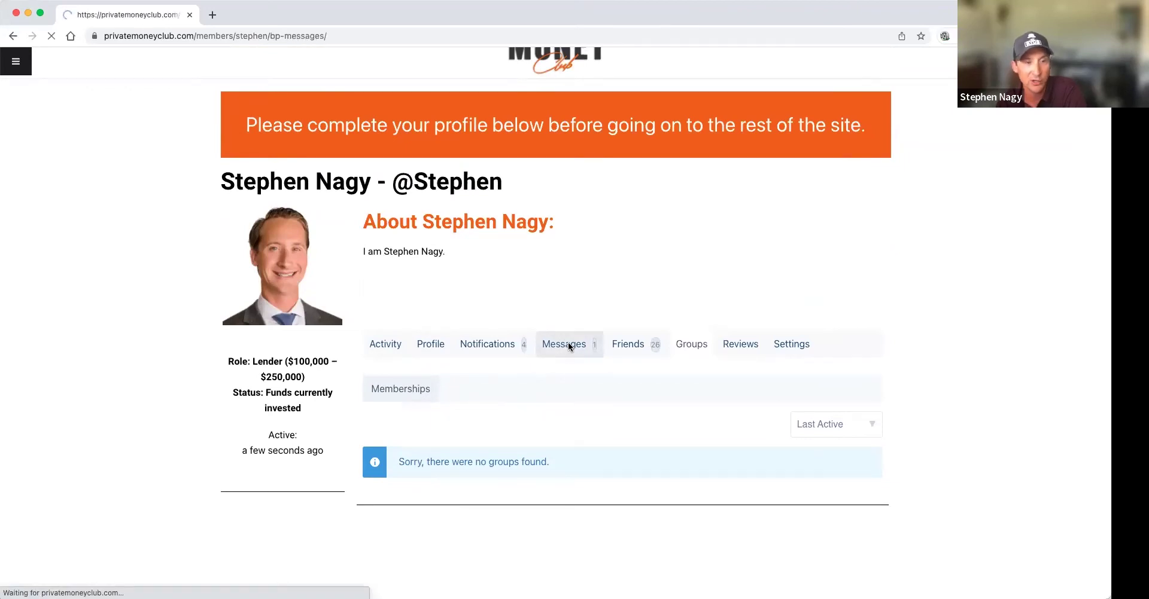
- Start a new message and pick a suggested member as the recipient
scroll(576, 345, "down", 3)
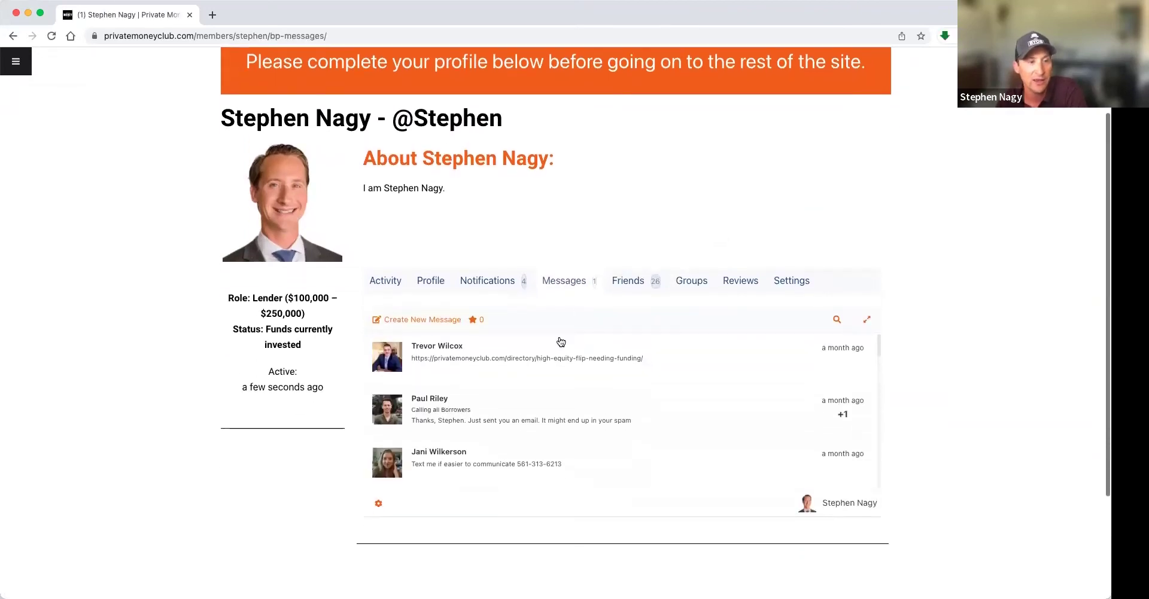
left_click(420, 321)
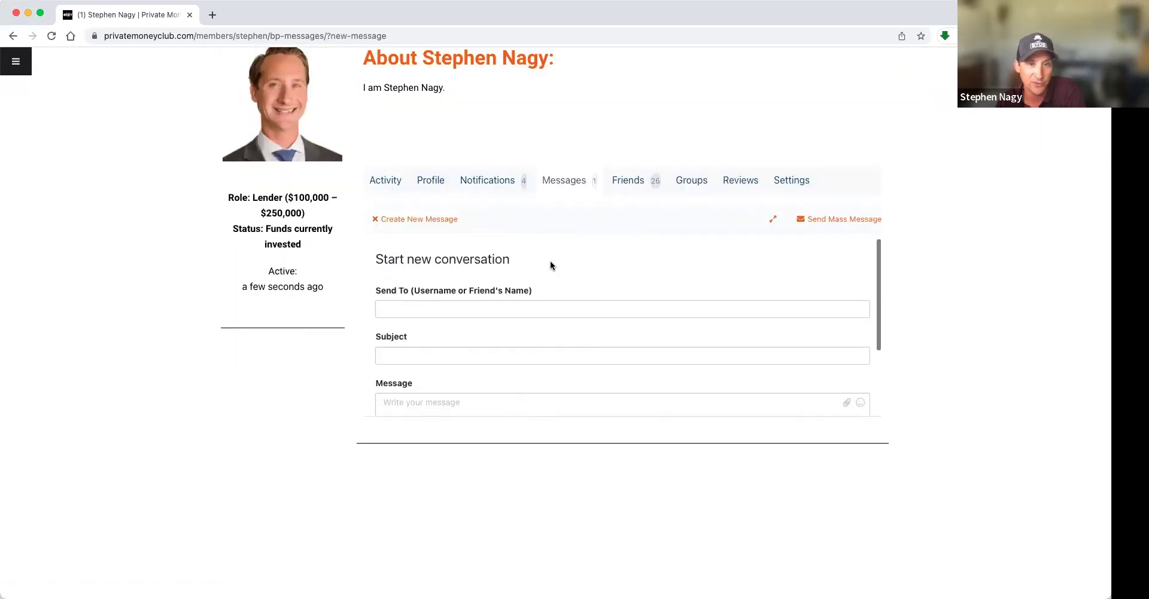
left_click(433, 305)
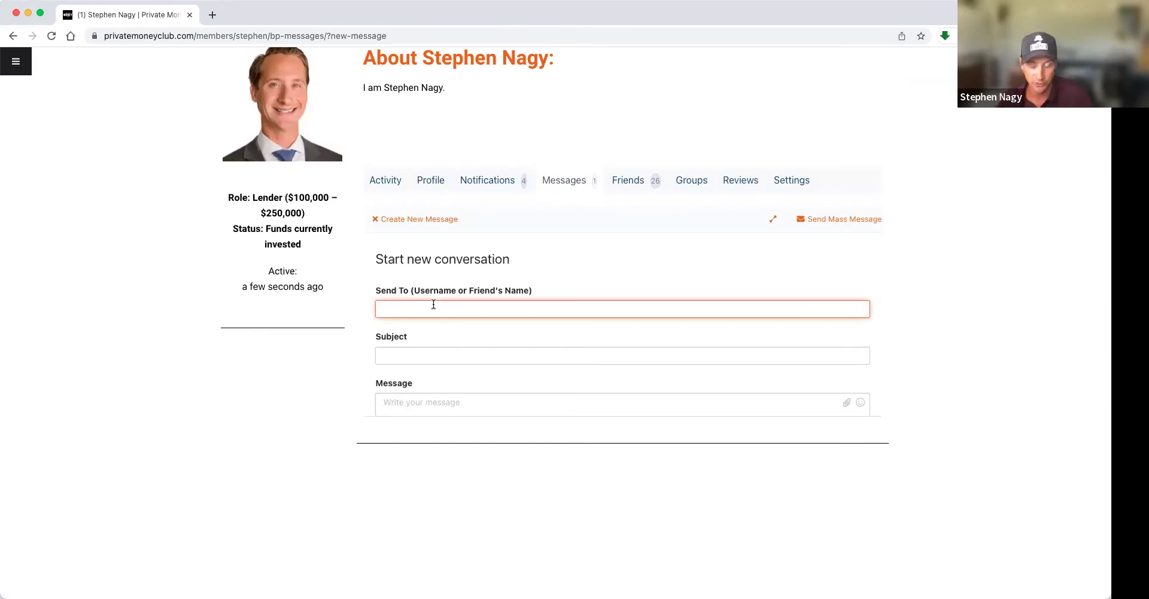
type("andrew")
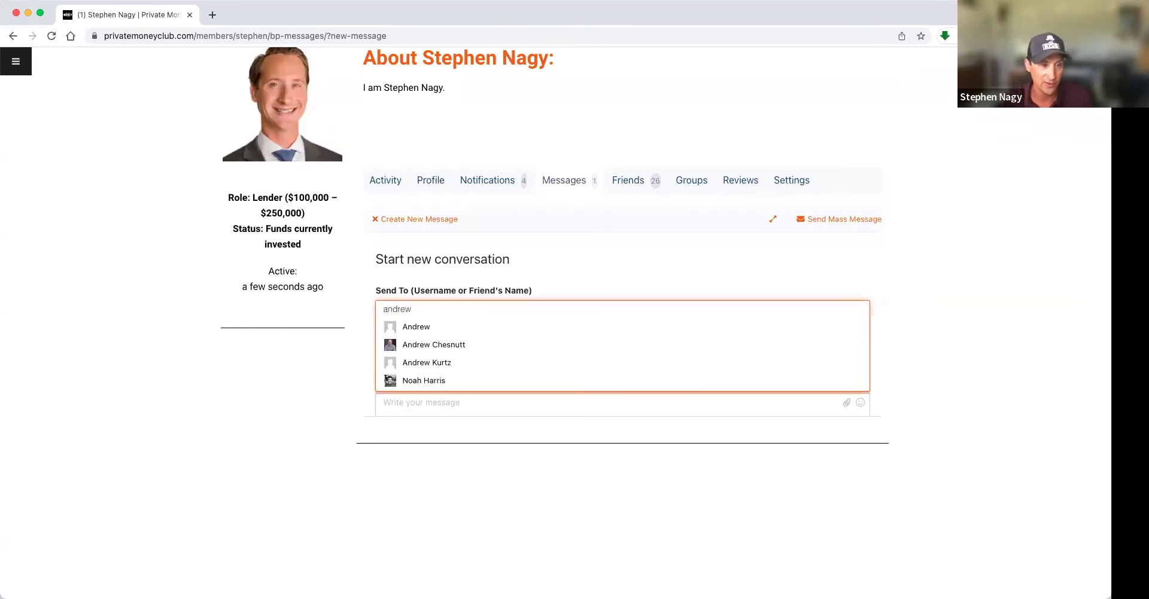
left_click(429, 346)
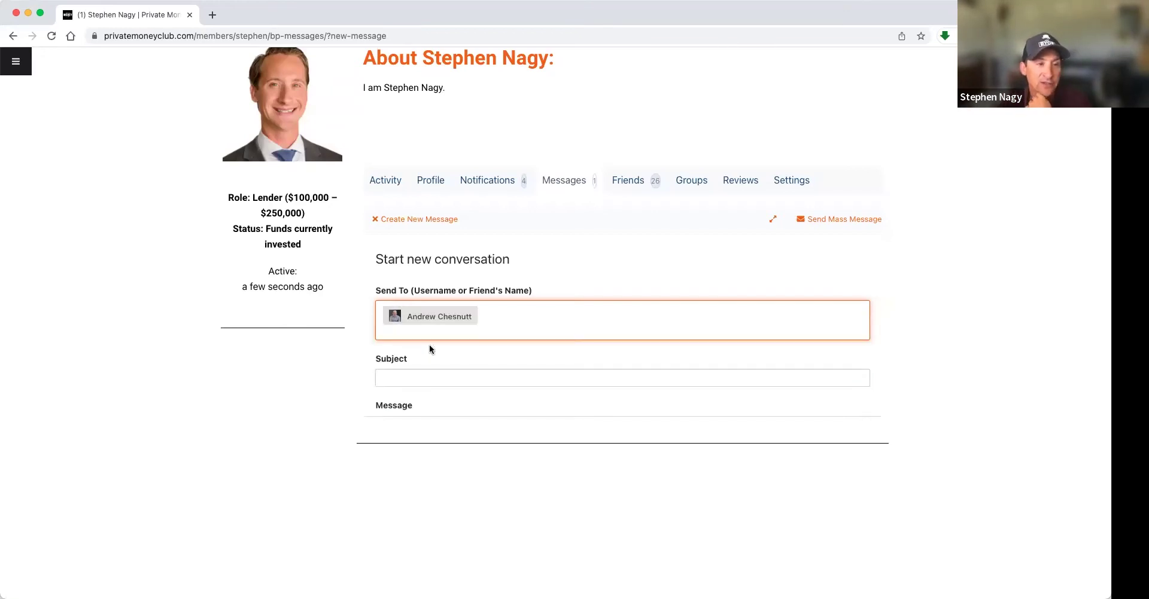
- Remove the recipient chip and step through the Subject and Message fields, leaving them empty
left_click(423, 370)
scroll(423, 371, "down", 3)
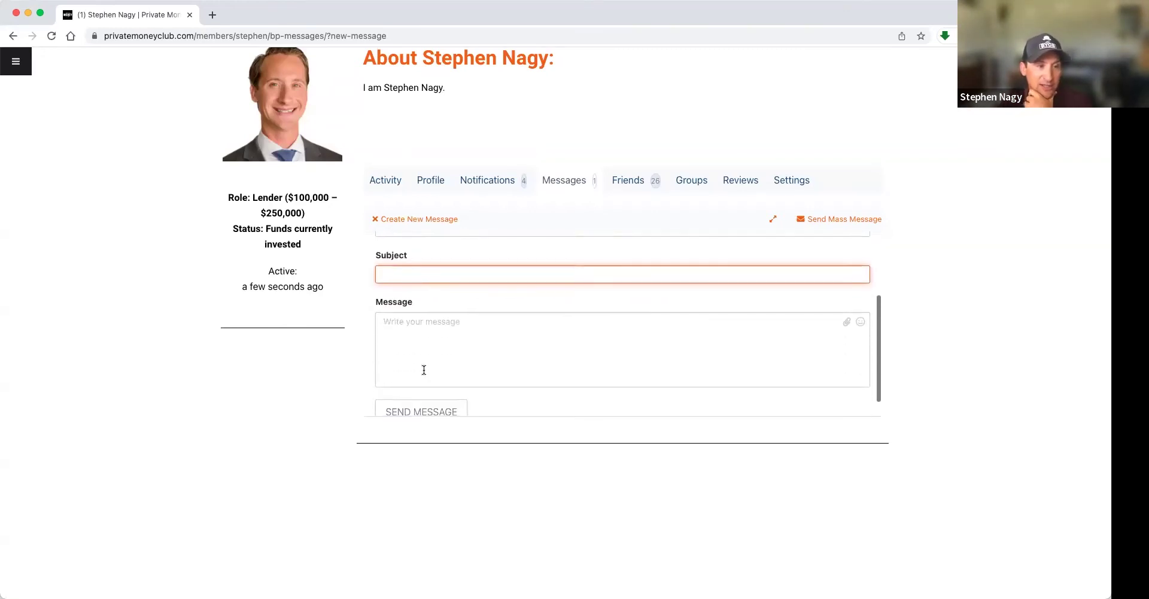
scroll(438, 353, "up", 3)
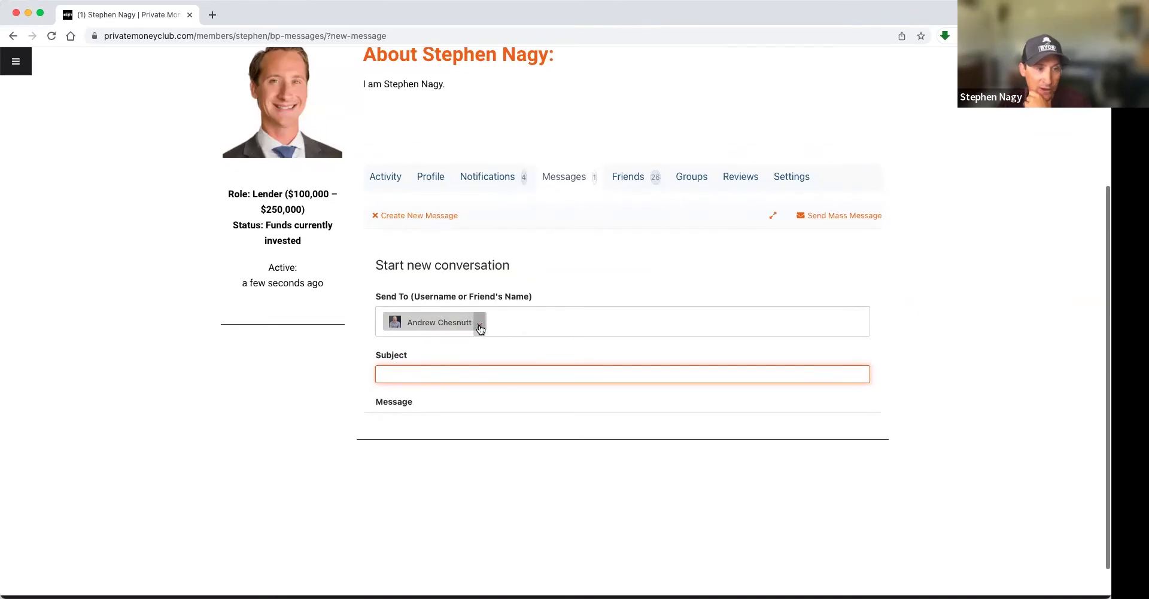
left_click(479, 327)
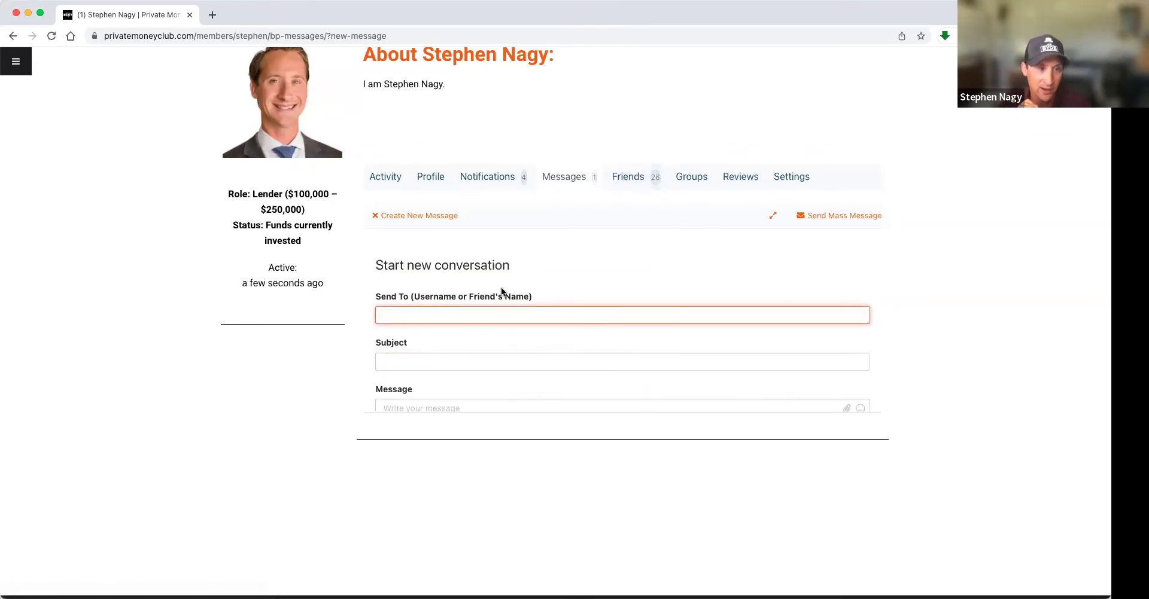
scroll(561, 233, "down", 1)
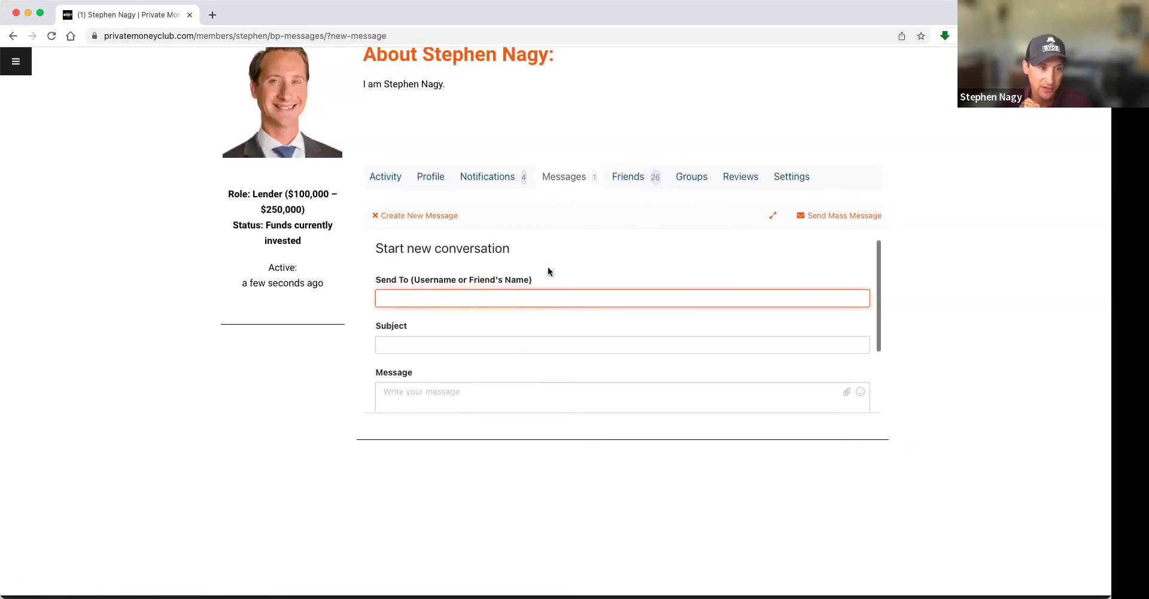
left_click(448, 339)
scroll(448, 339, "down", 3)
left_click(447, 339)
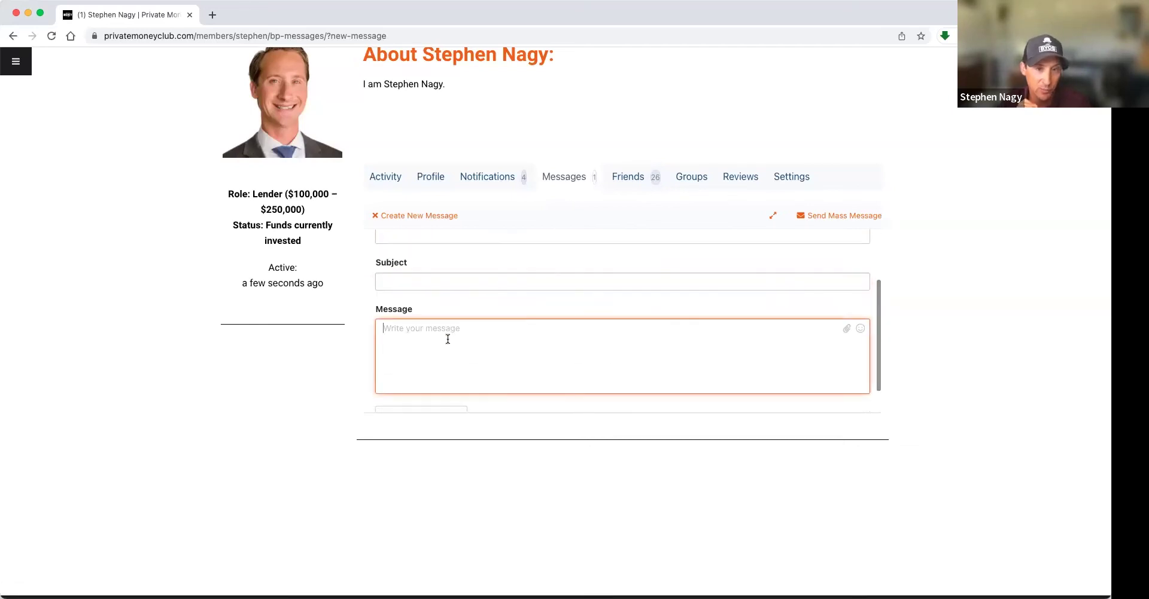
scroll(448, 339, "down", 2)
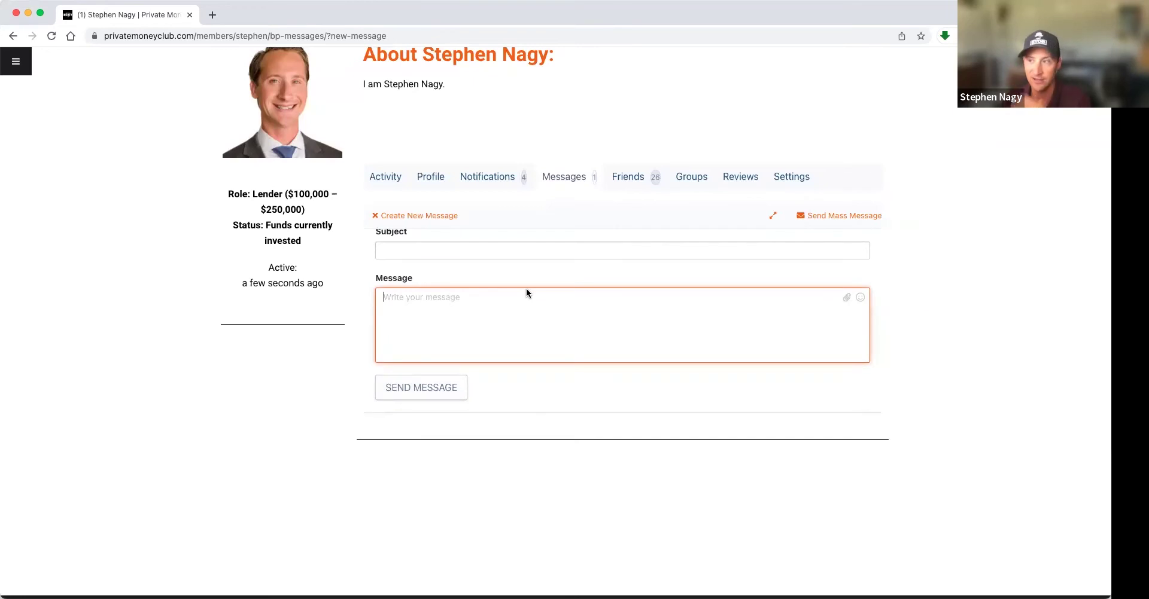
scroll(550, 251, "up", 5)
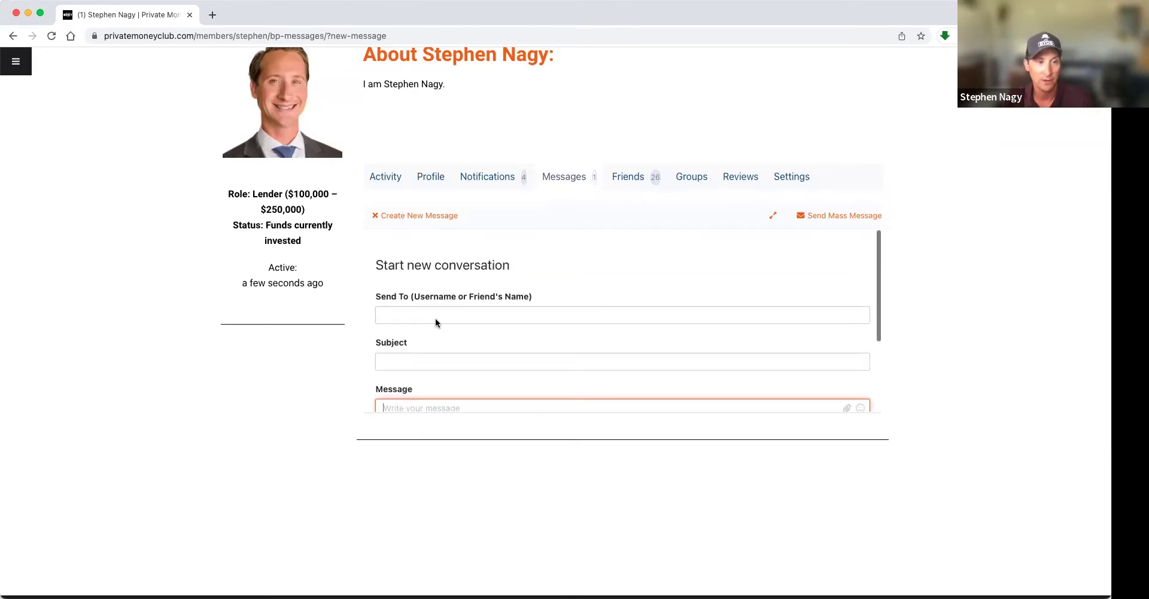
- Set the subject to 'Hgavave a deal you might be interested on', replacing 'Want to lend to you'
left_click(427, 363)
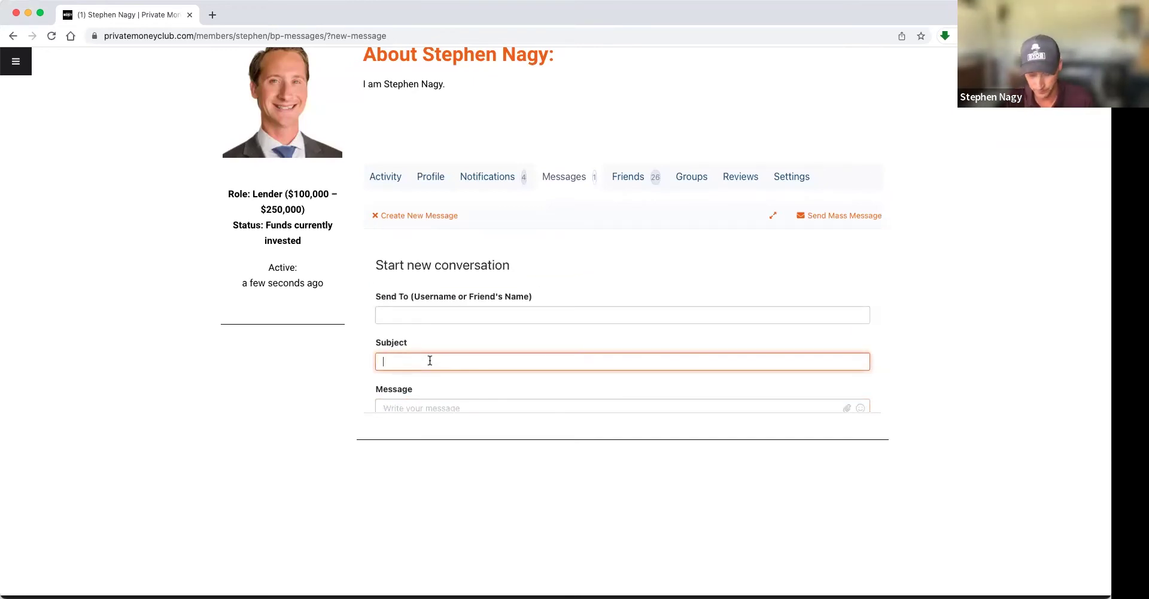
type("Want to lend to you")
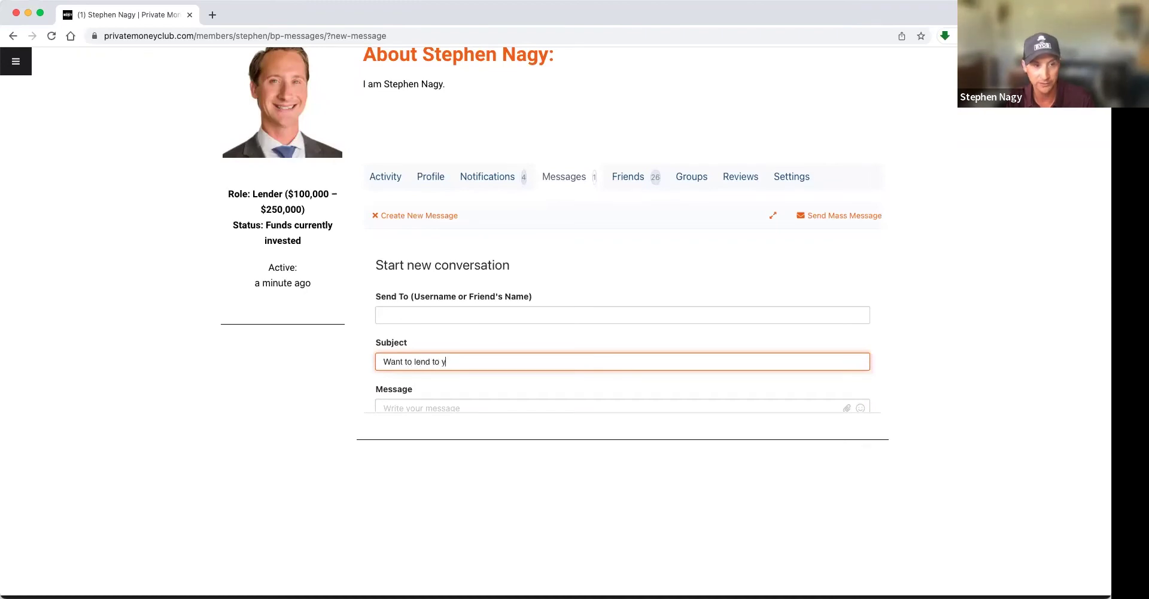
triple_click(469, 363)
type("Hgav")
type("ave a deal you migh")
type("t be in")
type("terested on")
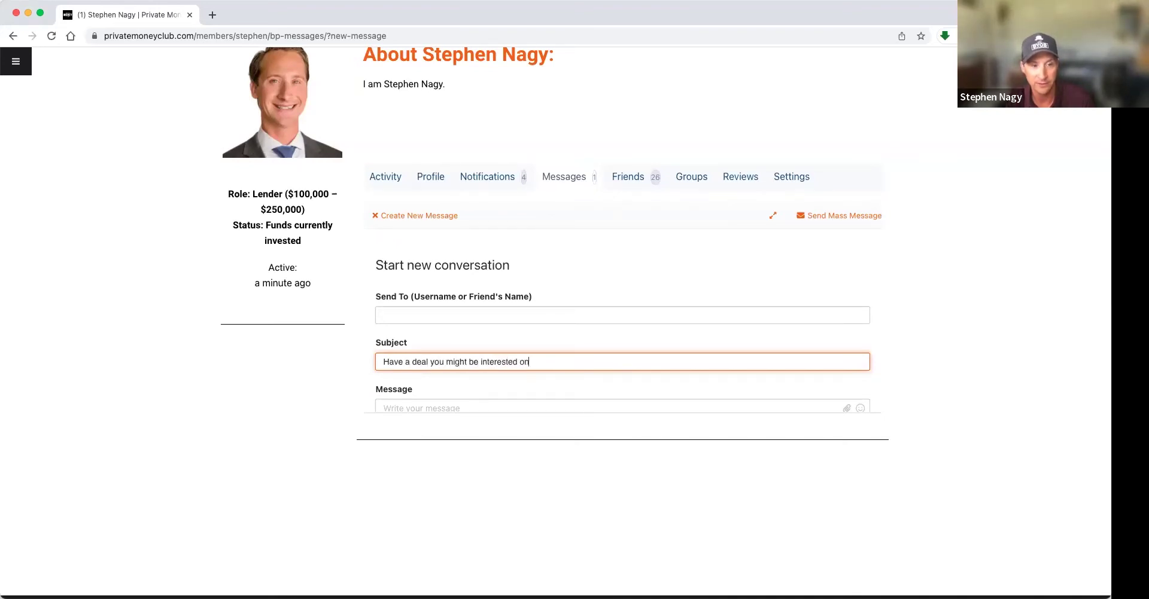
- Write the new-investor $100k deal pitch in the message body and send it
key("Tab")
type("Hey Andrew")
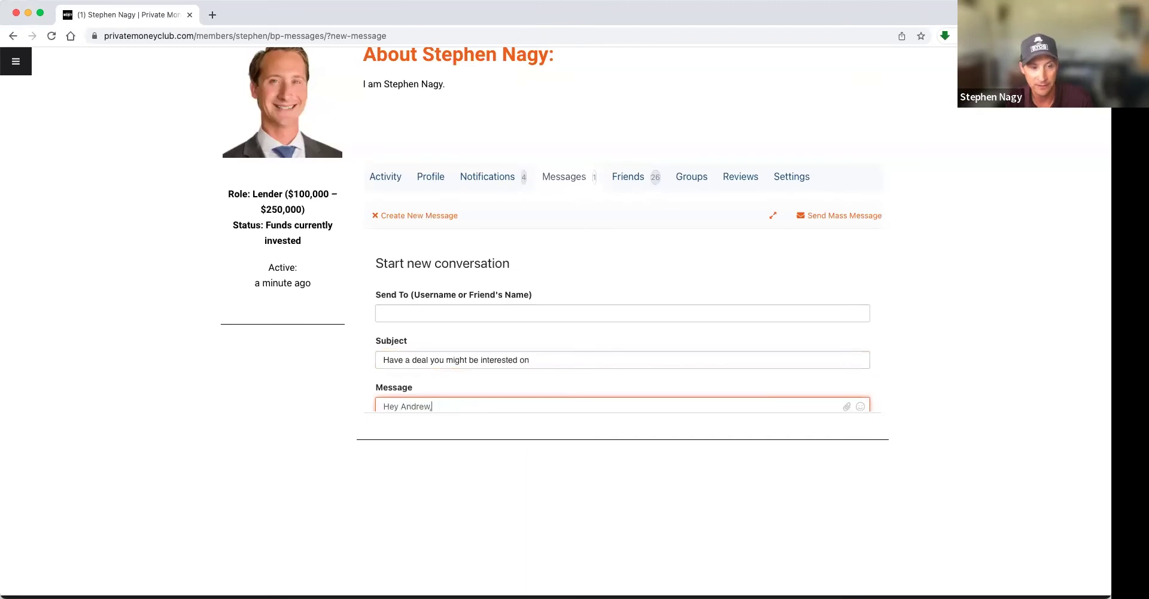
type(", Im a new investor to PMC. I have an incredible de")
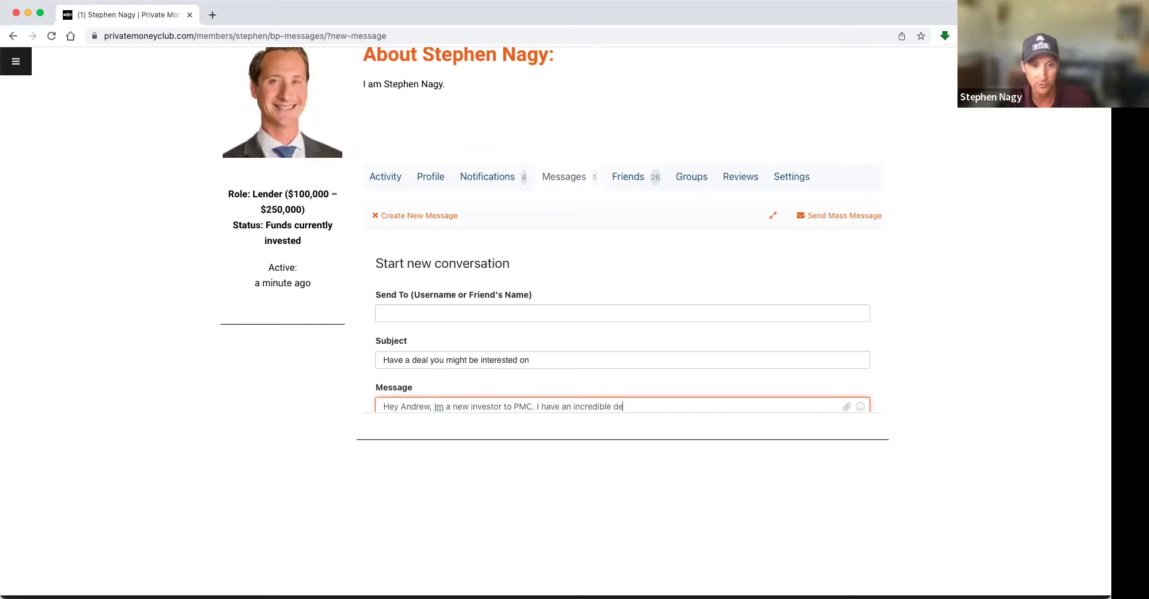
type("al right now, ")
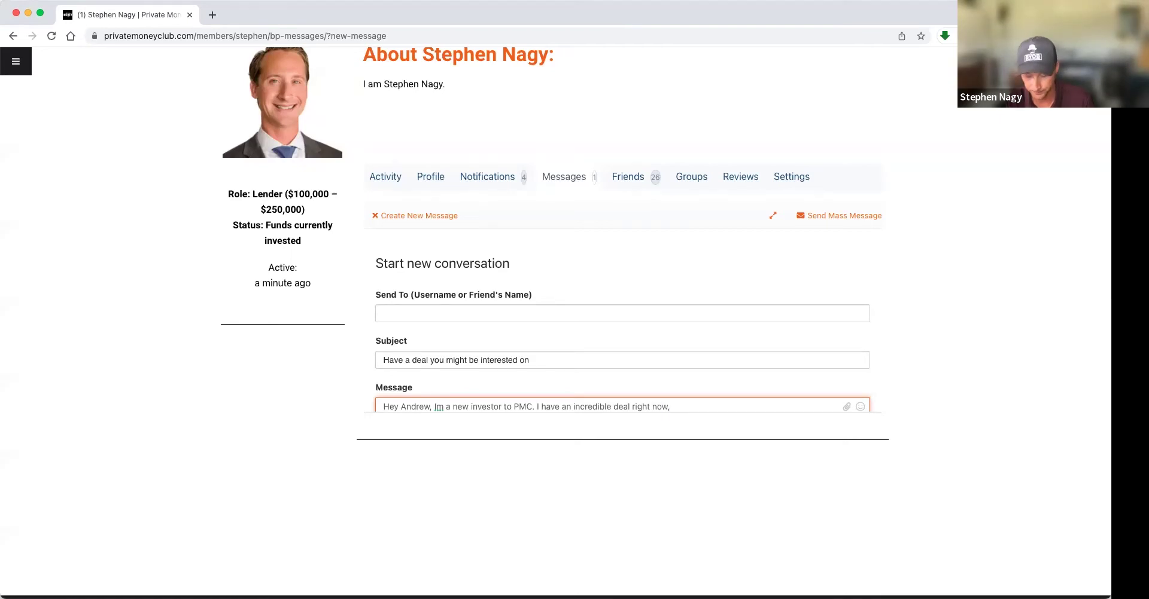
type("w")
type("ith g")
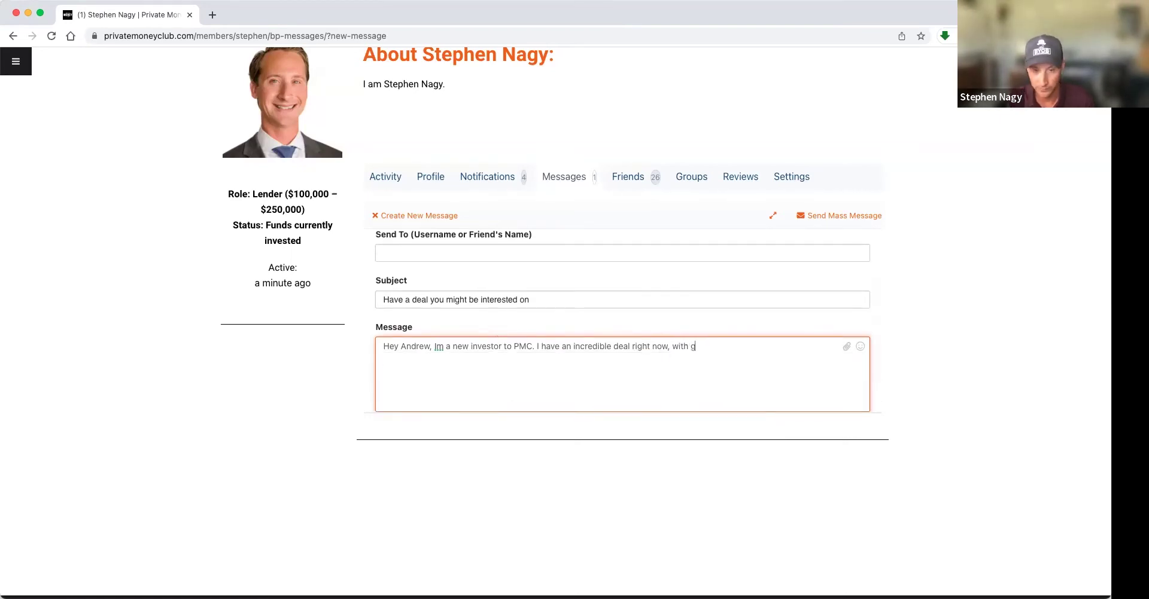
type("reat terms. Need ")
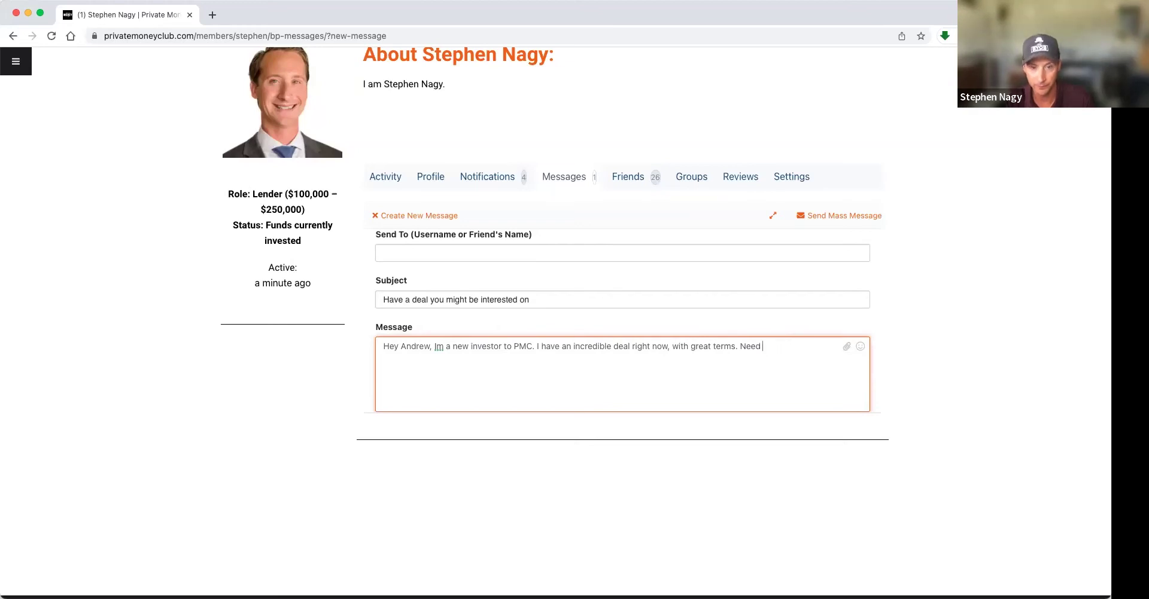
type("a$100k. Woul")
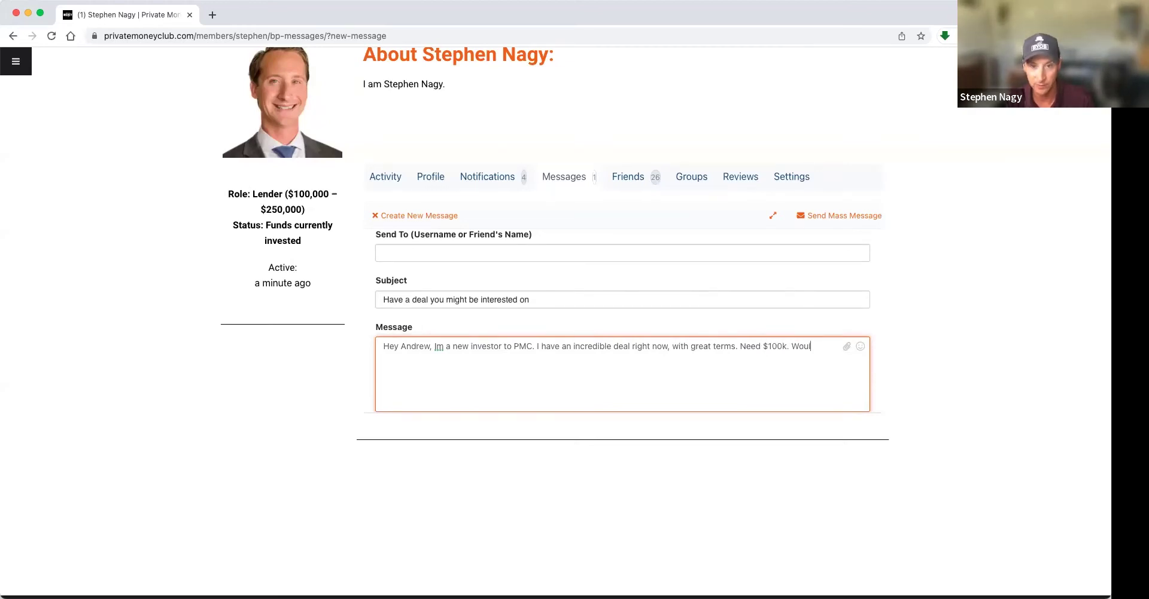
type("d you like to lear")
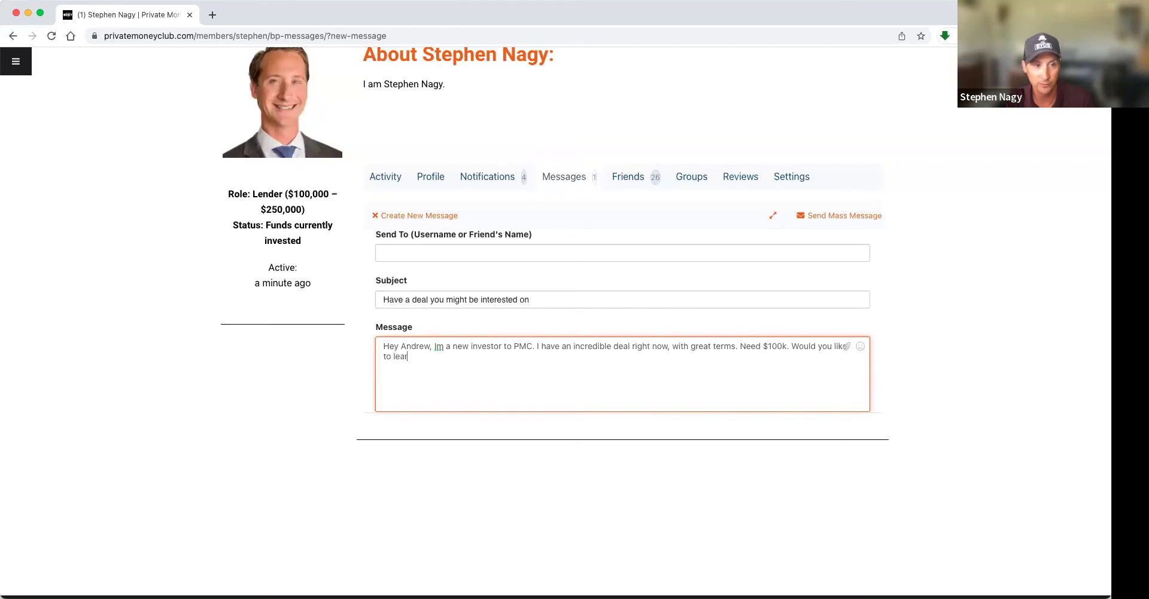
type("n more about it and have a conversation?")
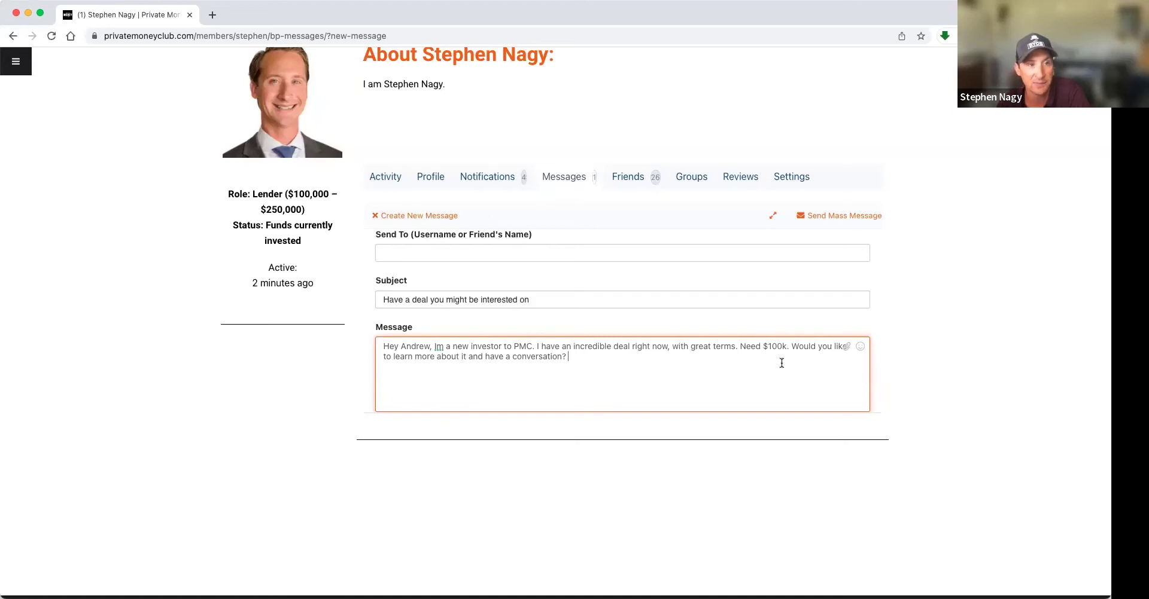
scroll(544, 353, "down", 2)
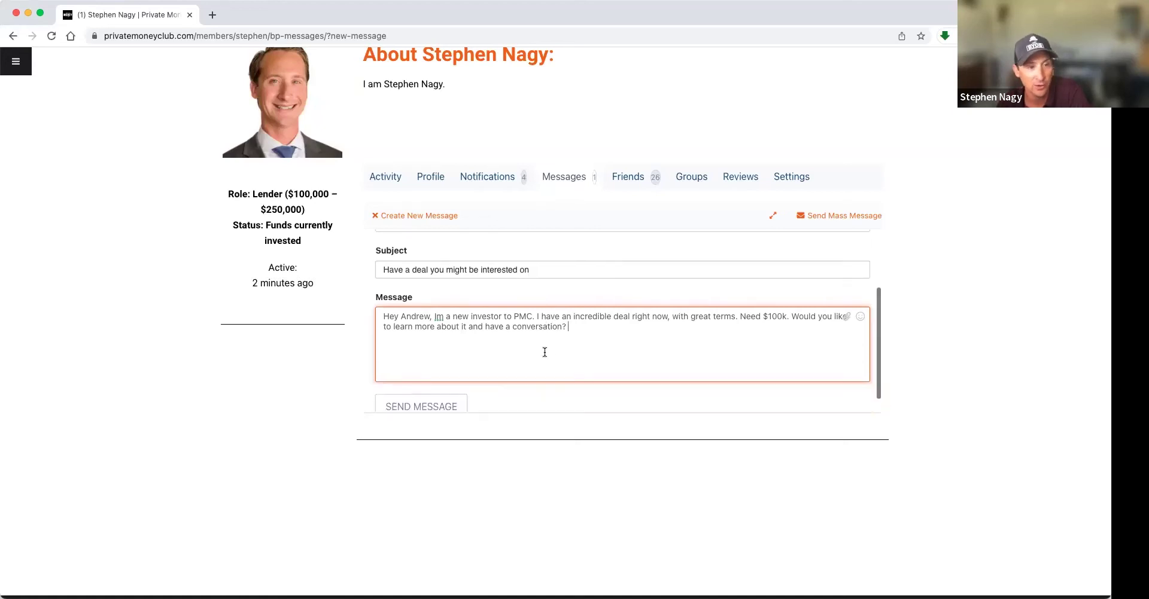
scroll(546, 351, "up", 4)
scroll(545, 351, "down", 3)
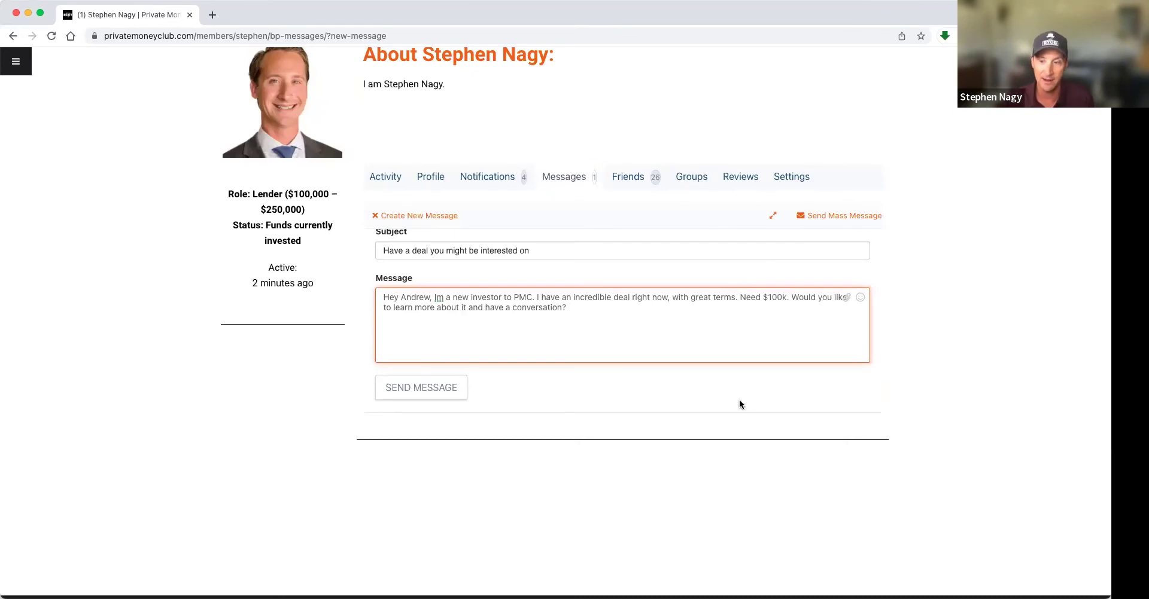
left_click(419, 387)
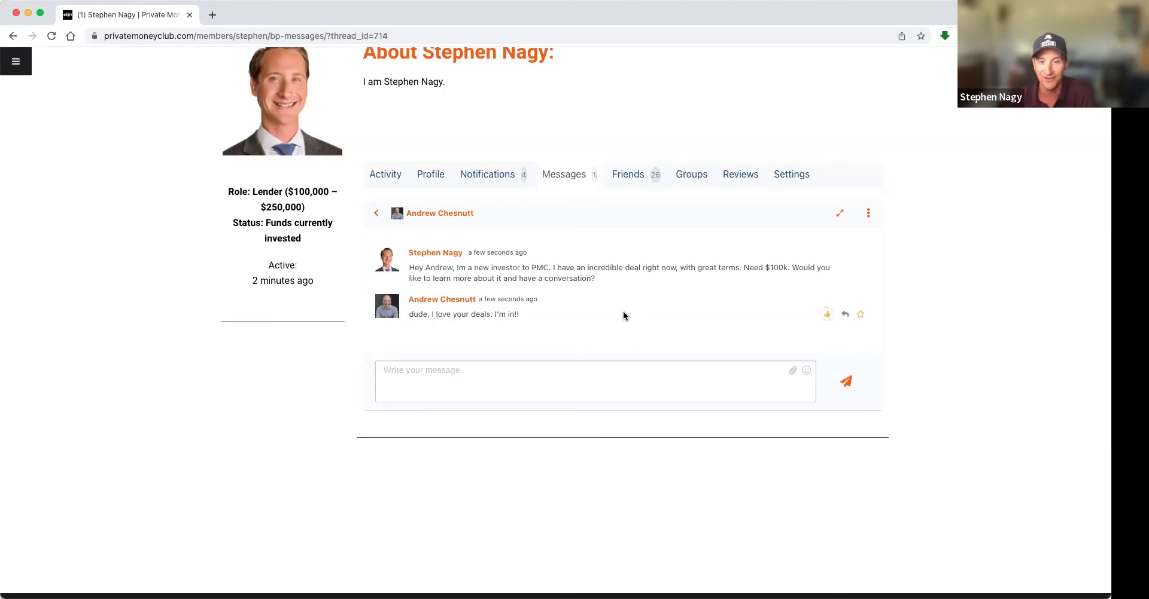
- Thumbs-up the reply, send a call-me reply with a phone number, then 'Send me the PLP'
left_click(827, 313)
left_click(546, 377)
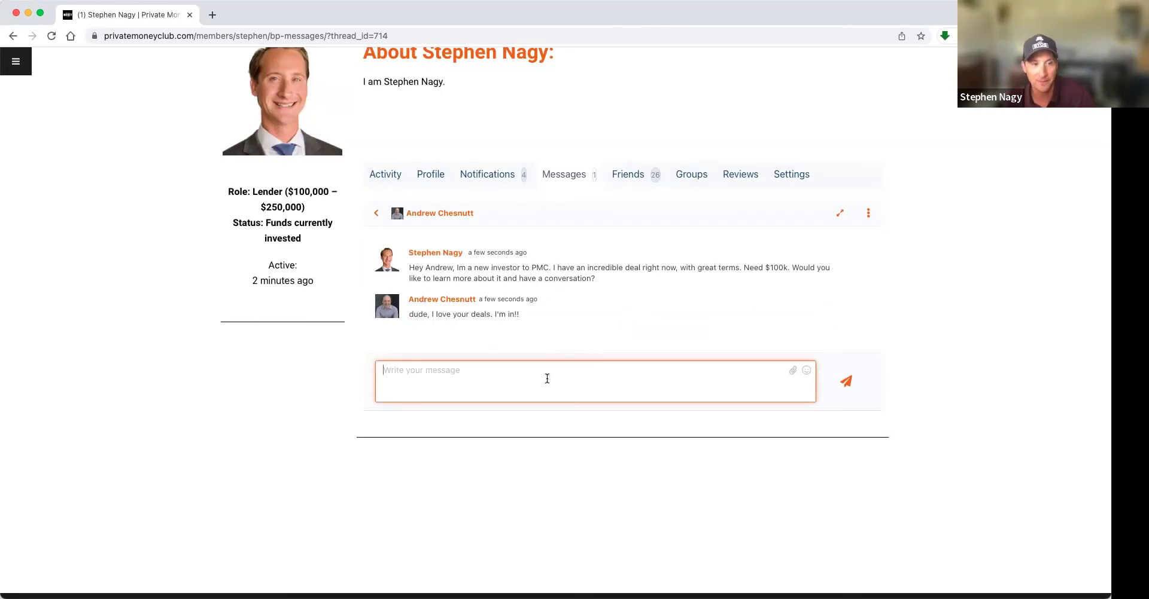
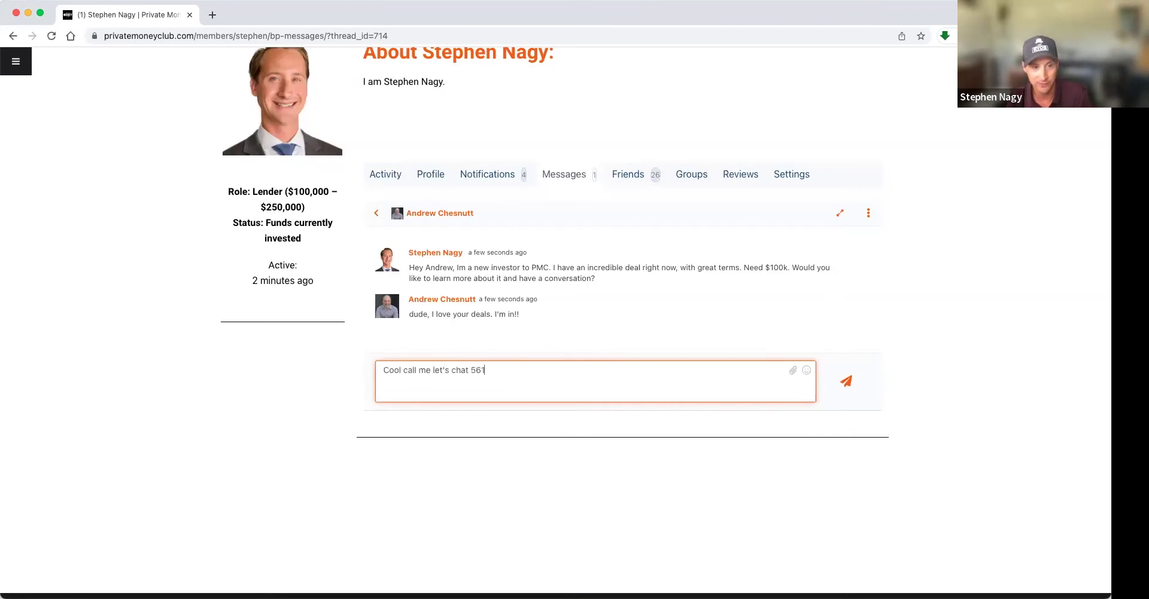
left_click(846, 381)
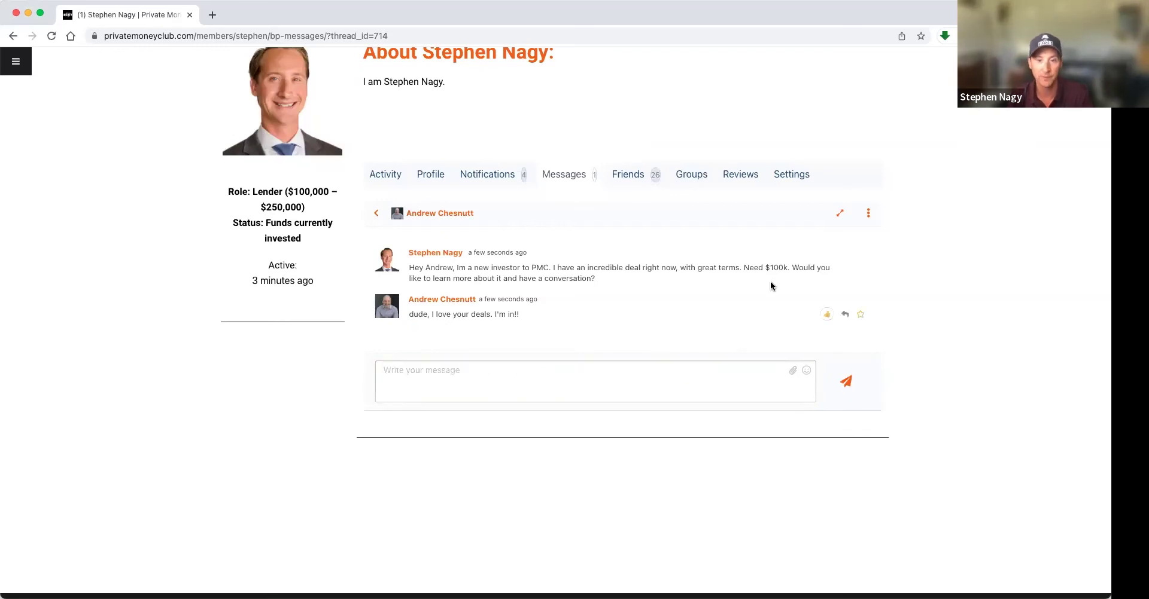
type("Send me the PLP")
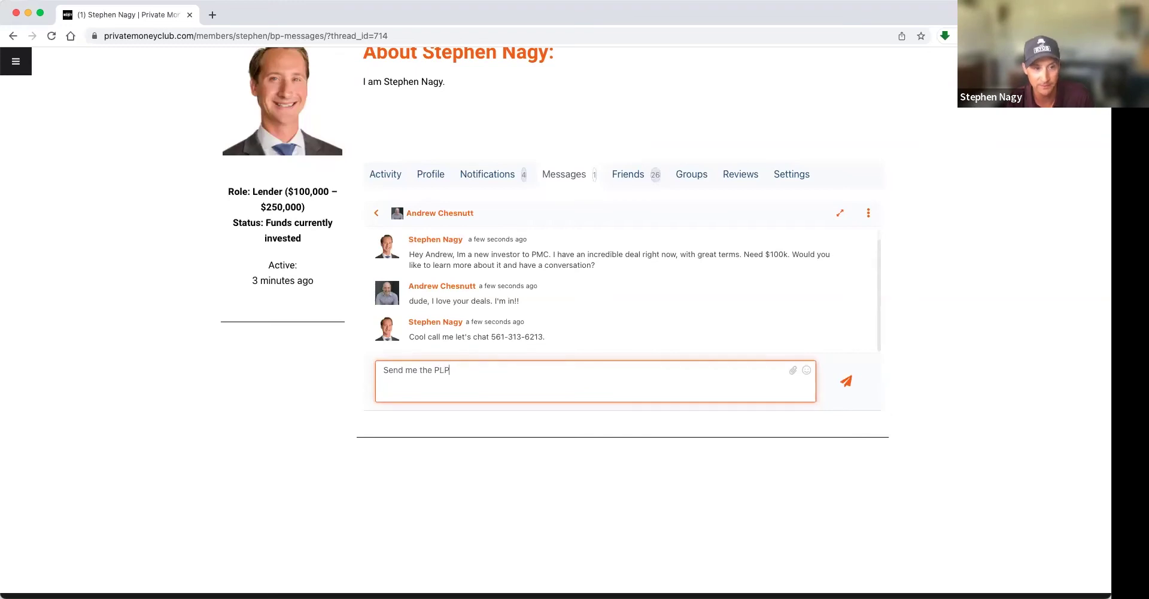
key("Return")
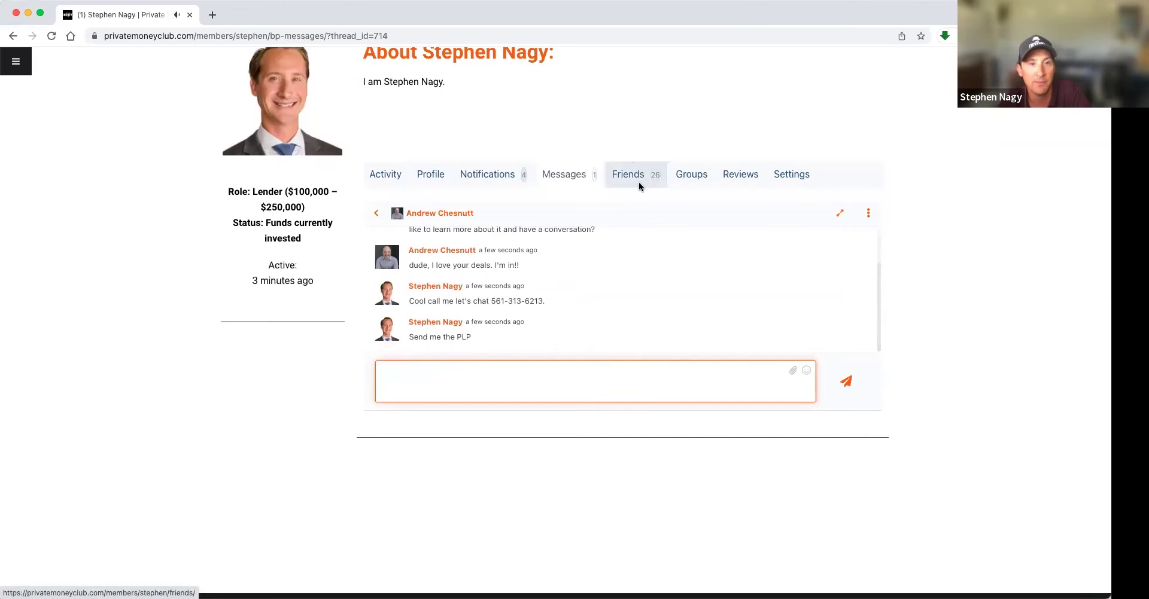
- Go from the Messages inbox via Create New Message to the Send Mass Message Reports page
left_click(594, 188)
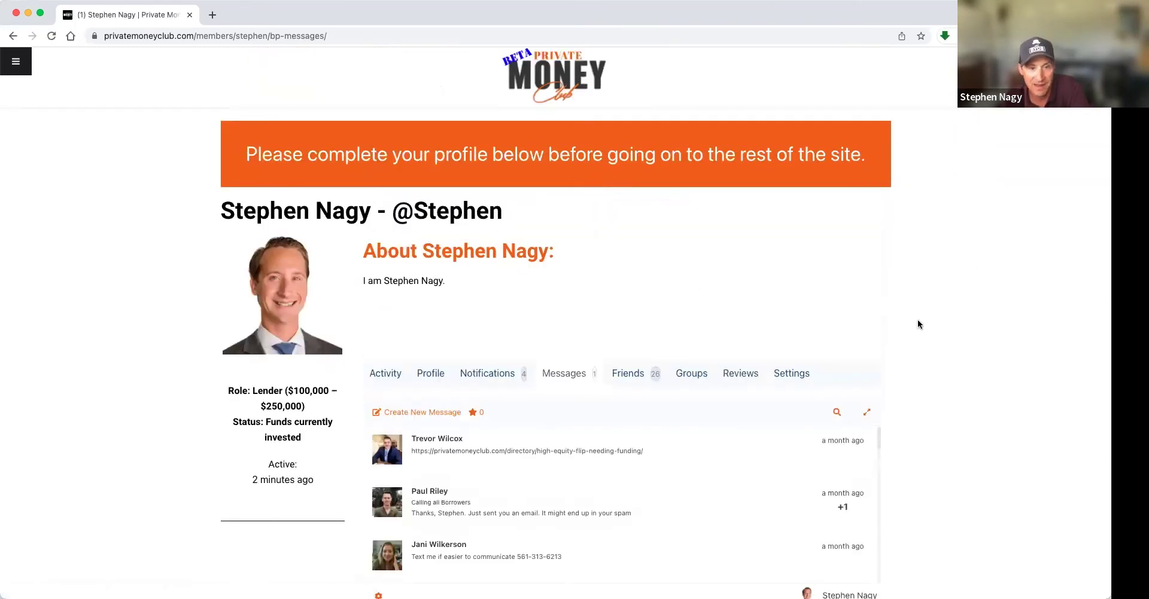
left_click(423, 347)
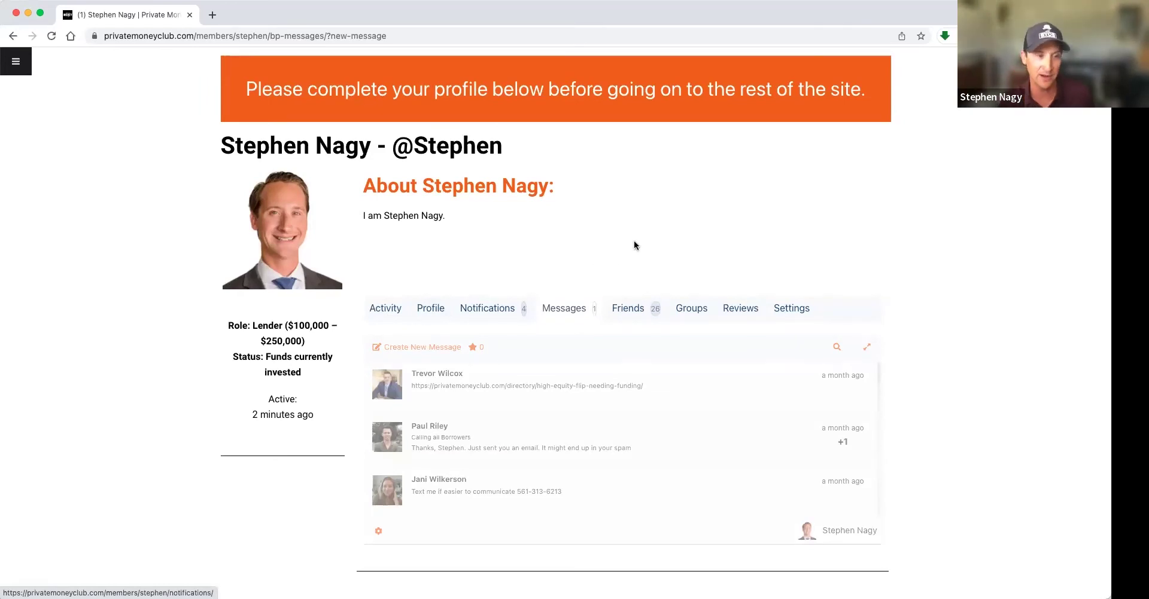
scroll(906, 419, "down", 1)
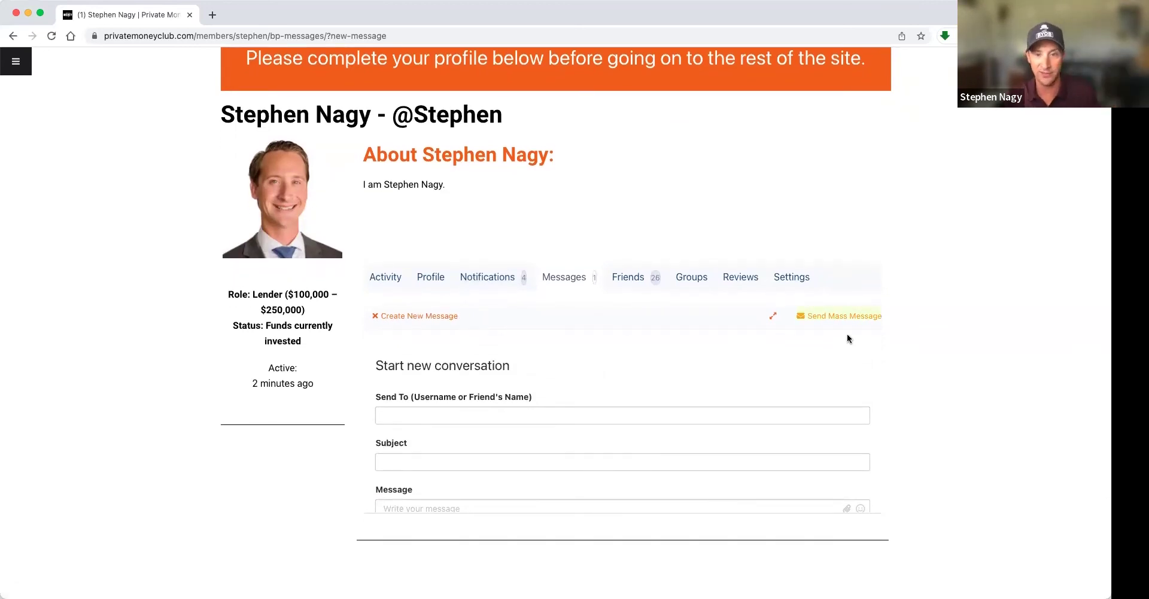
left_click(823, 316)
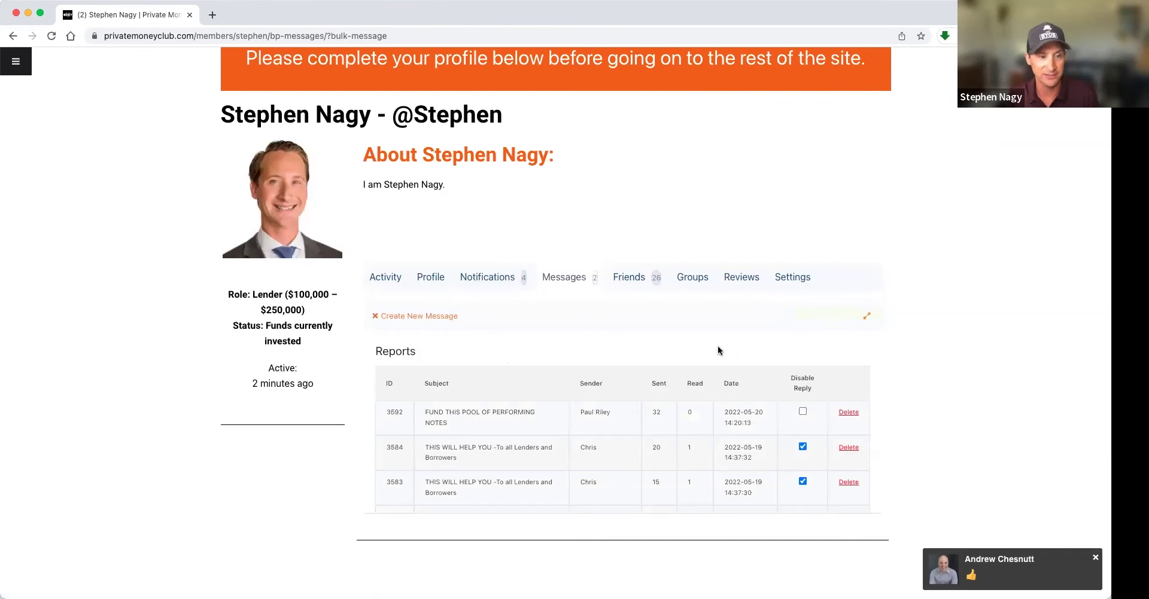
right_click(920, 342)
left_click(909, 336)
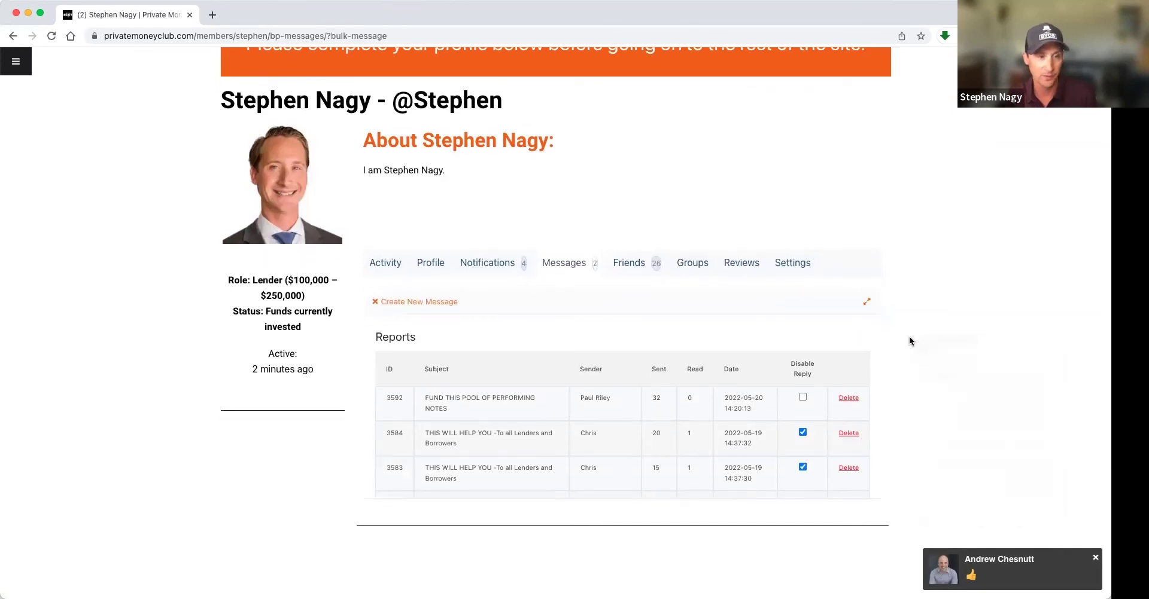
scroll(911, 338, "down", 2)
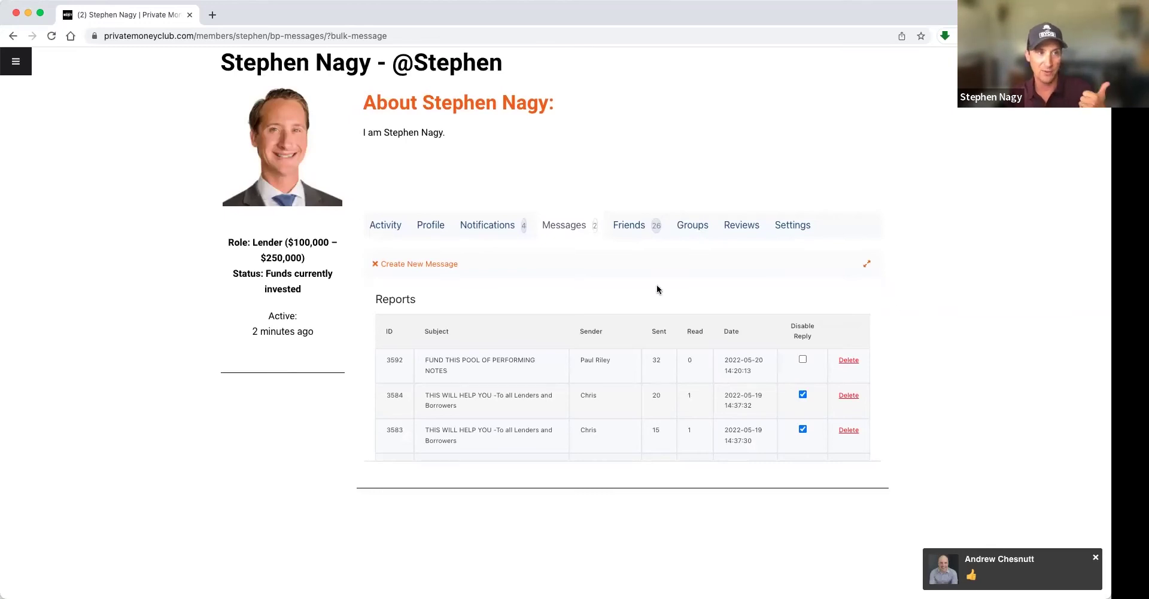
- Through the sidebar's Services section, reach the Promote Your Deal page with its Money Club Mondays offer
left_click(16, 62)
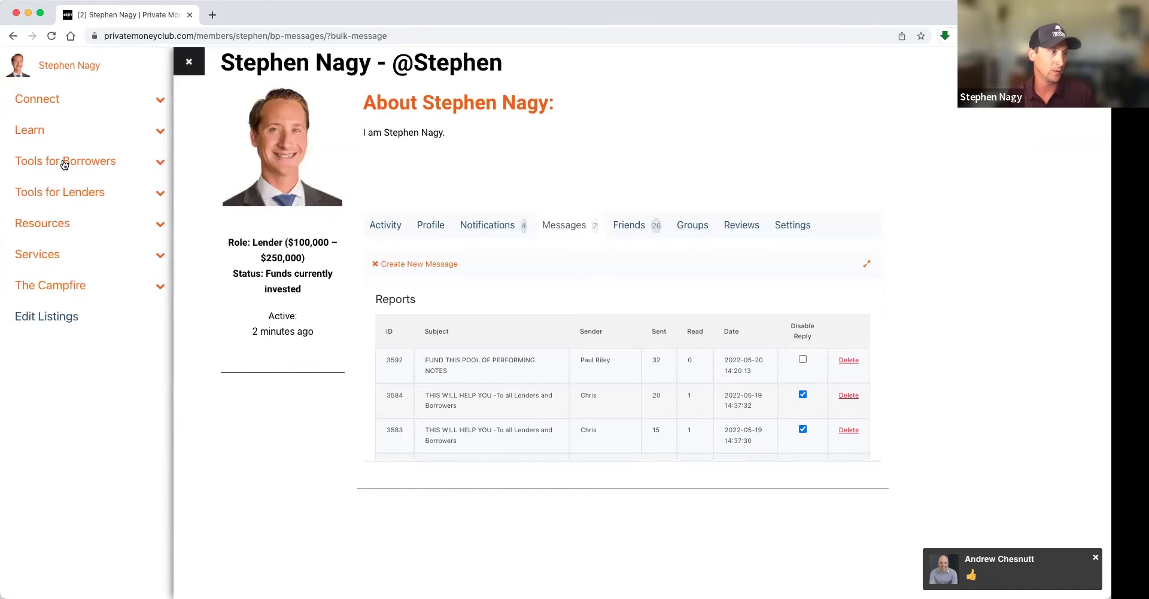
left_click(64, 164)
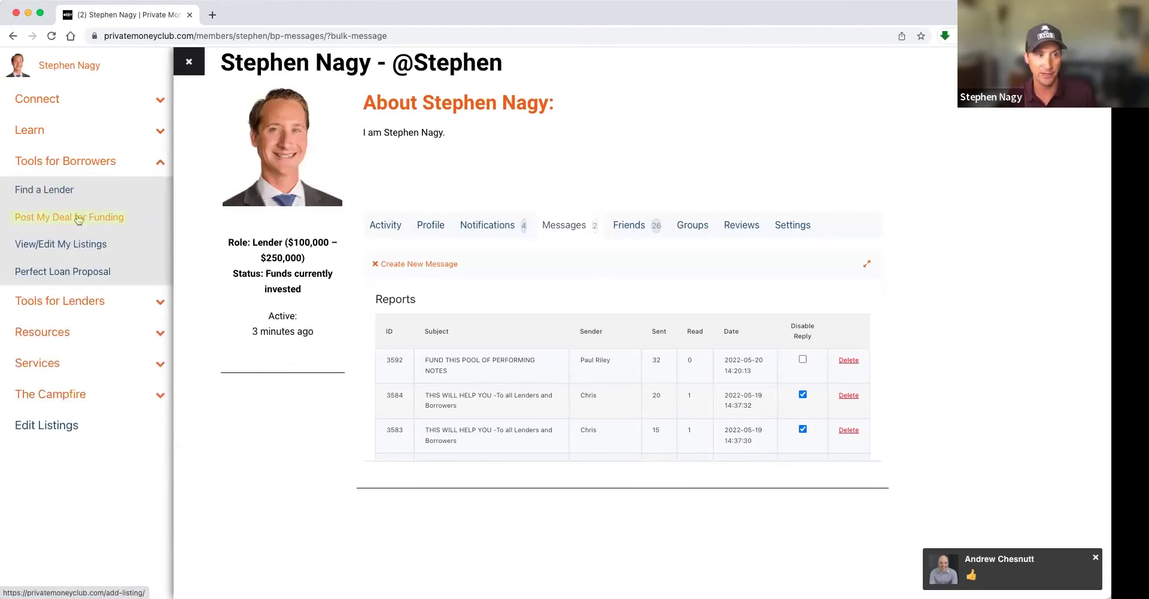
left_click(294, 250)
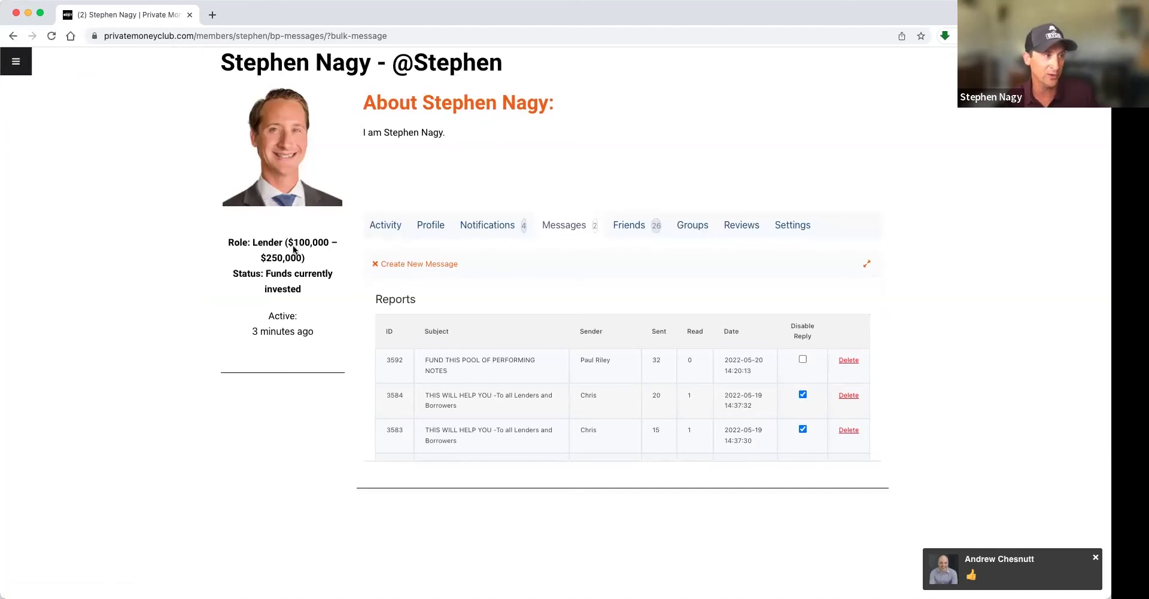
left_click(13, 68)
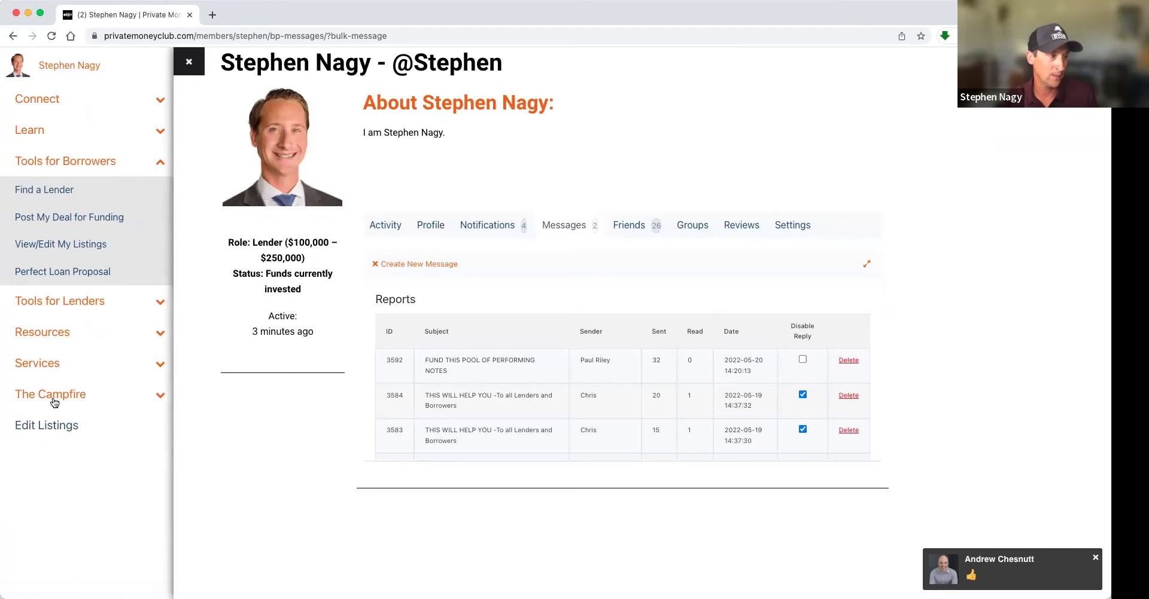
left_click(295, 311)
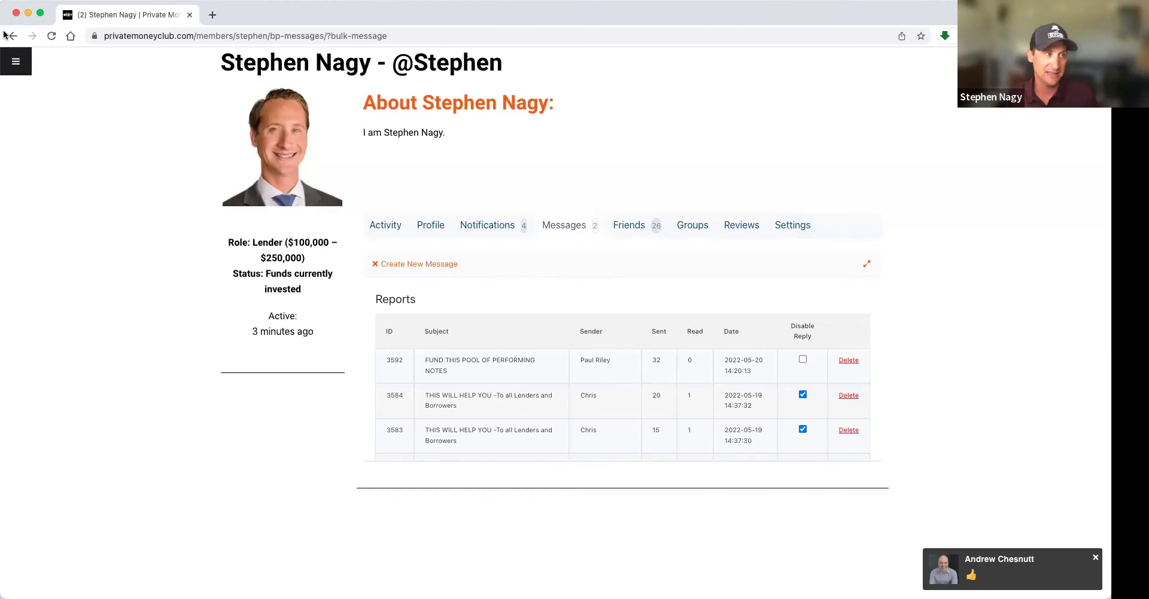
left_click(16, 62)
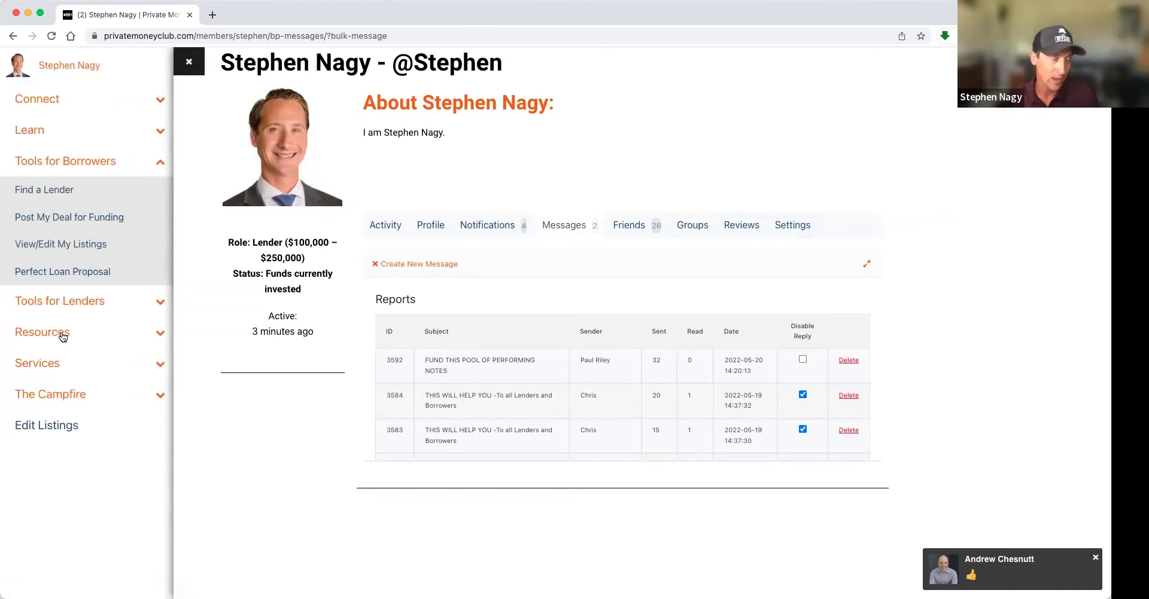
left_click(48, 366)
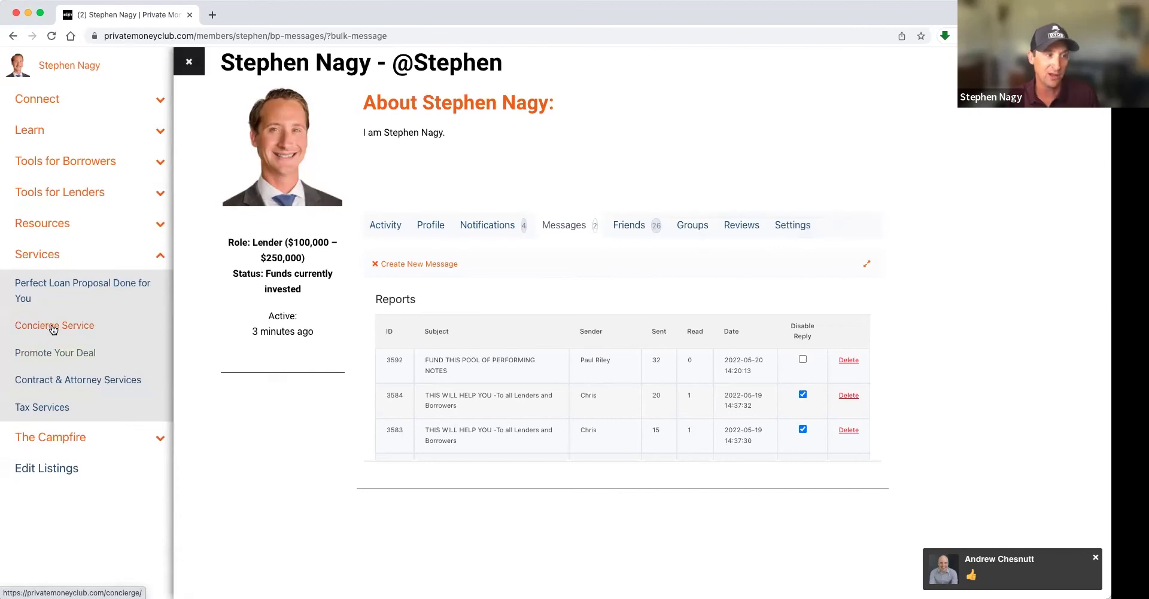
left_click(73, 354)
scroll(446, 353, "down", 1)
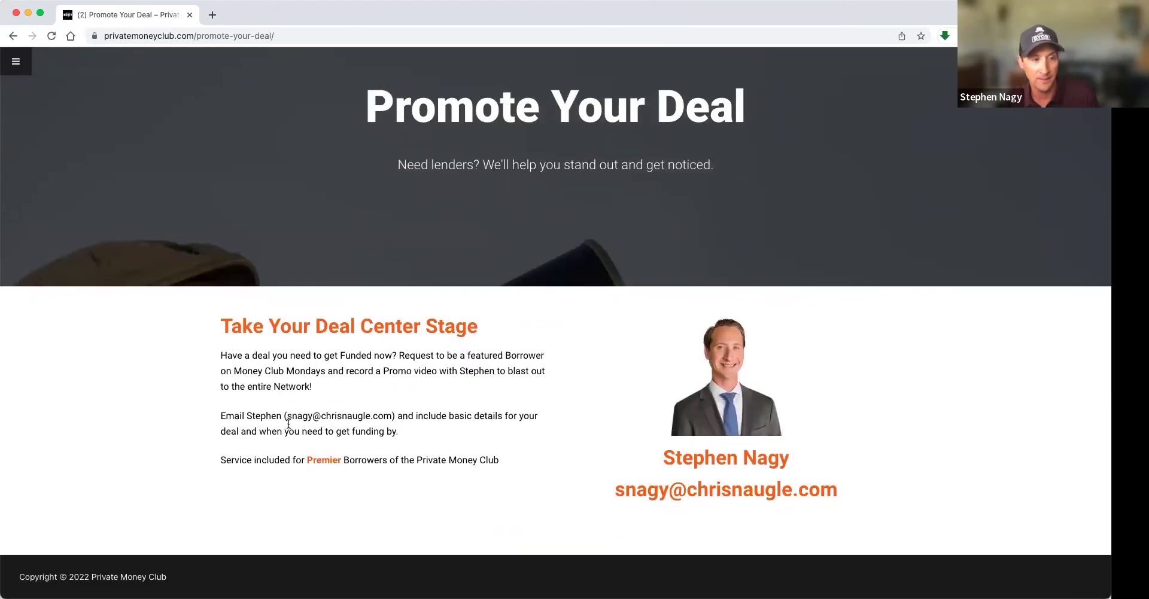
- Highlight the contact email and funding instructions on the Promote Your Deal page
left_click_drag(287, 414, 386, 430)
left_click(392, 417)
left_click_drag(221, 421, 313, 421)
scroll(317, 424, "up", 1)
left_click(318, 428)
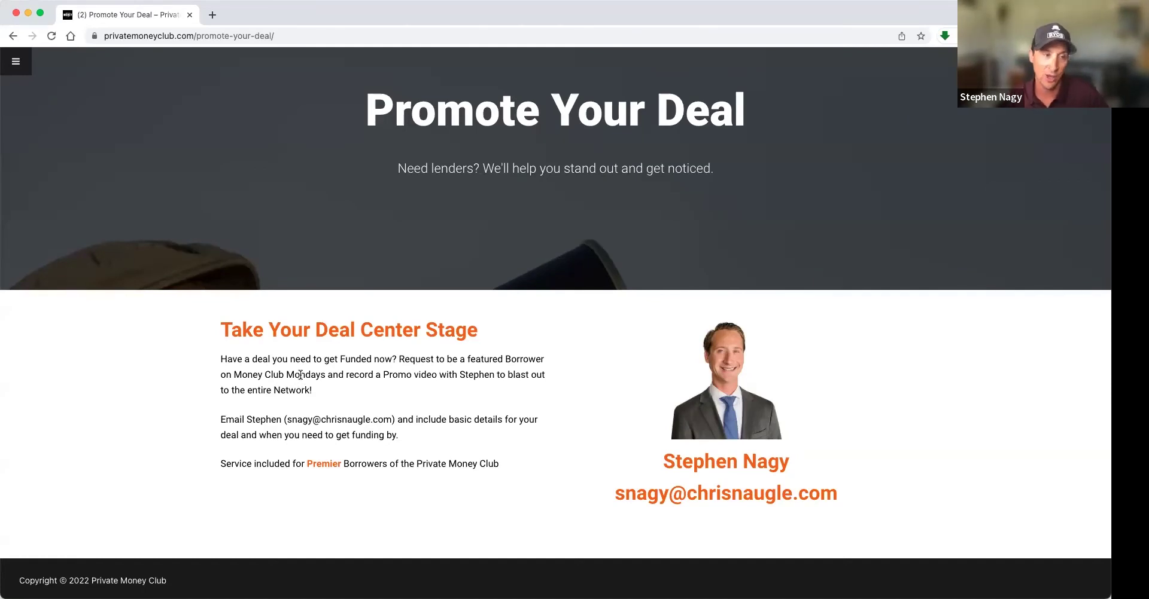
left_click_drag(288, 418, 395, 418)
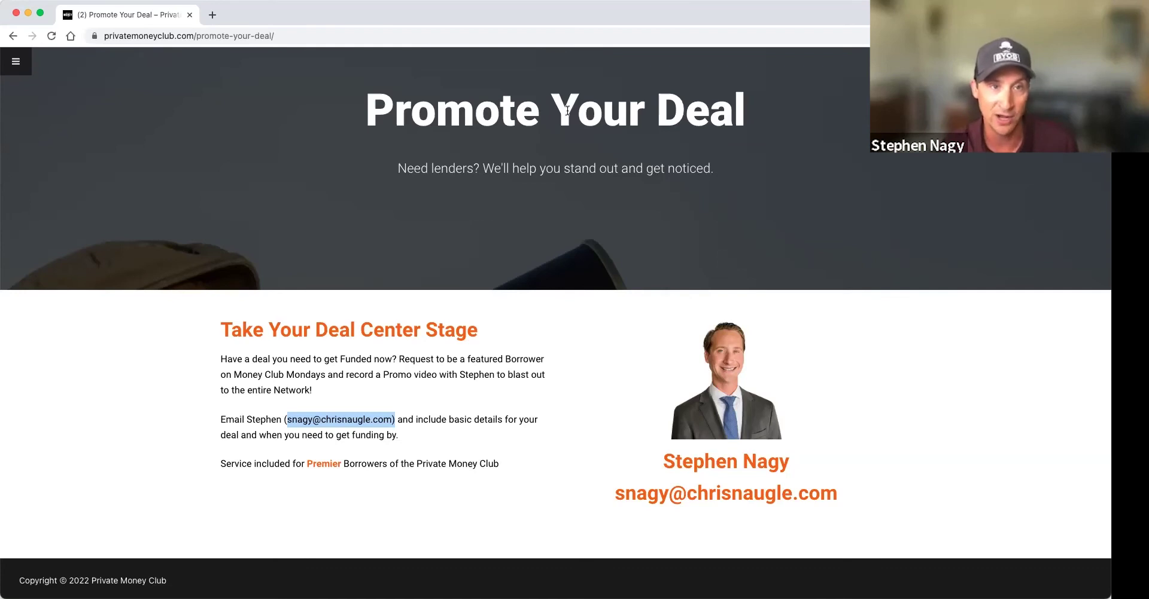
left_click(690, 119)
- Highlight the 'Your Deal' heading and the email again, then go back to the Reports page
left_click_drag(552, 111, 817, 122)
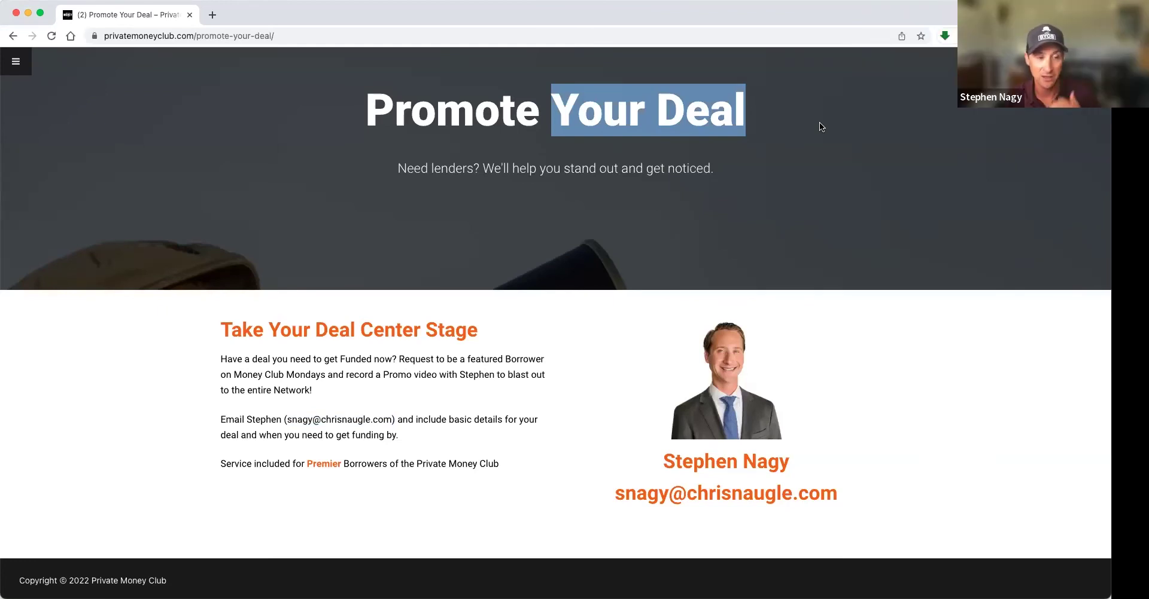
left_click(623, 120)
left_click_drag(288, 420, 404, 422)
left_click(9, 36)
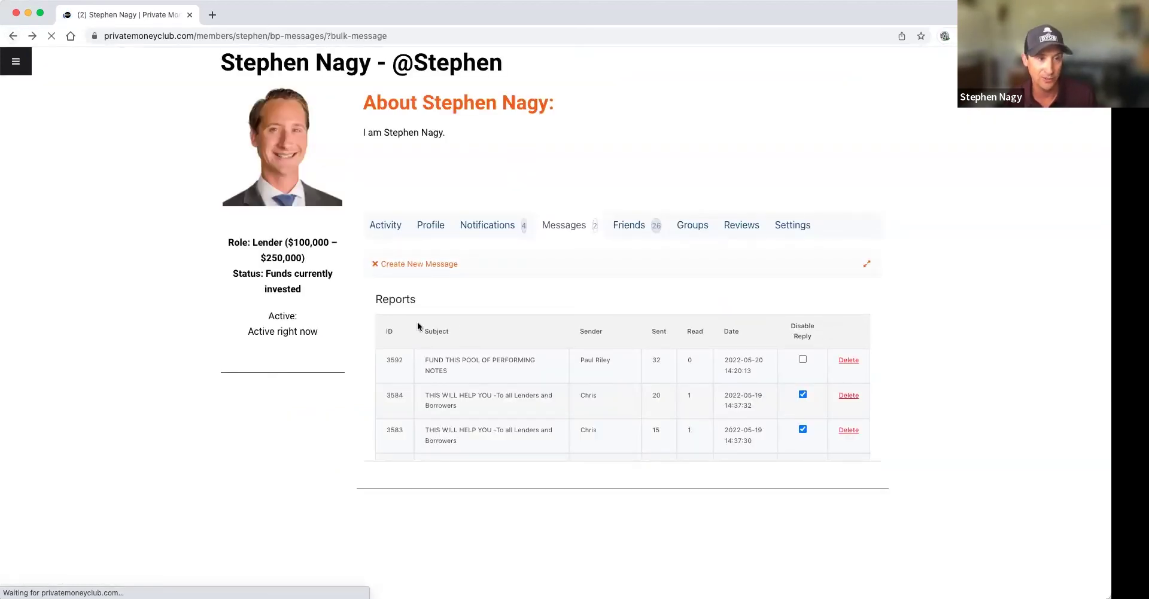
left_click(556, 231)
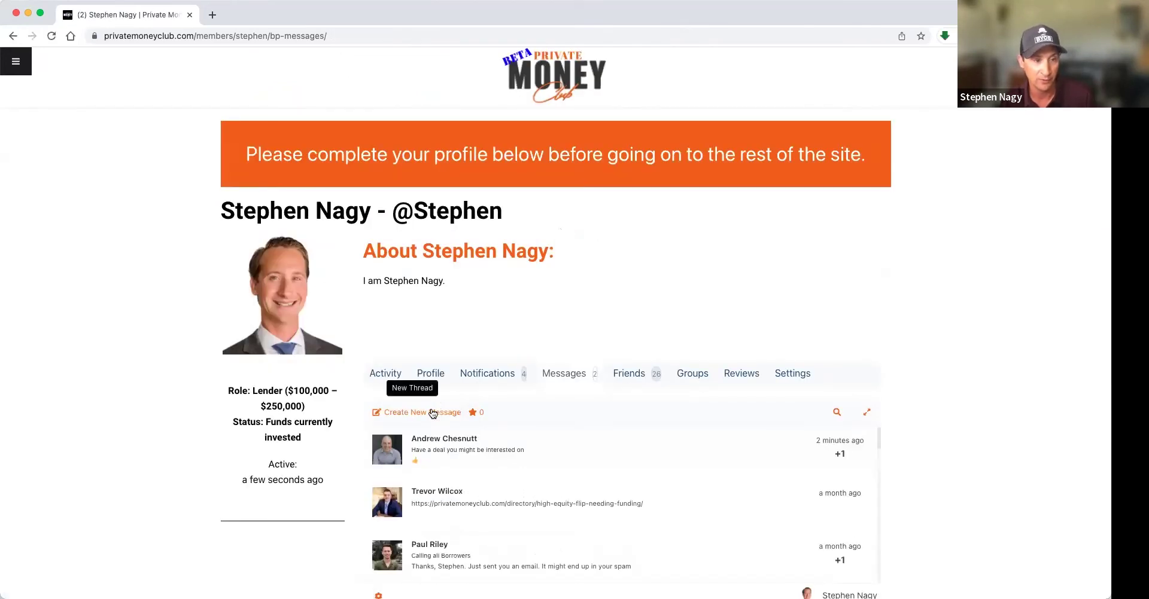
left_click(432, 413)
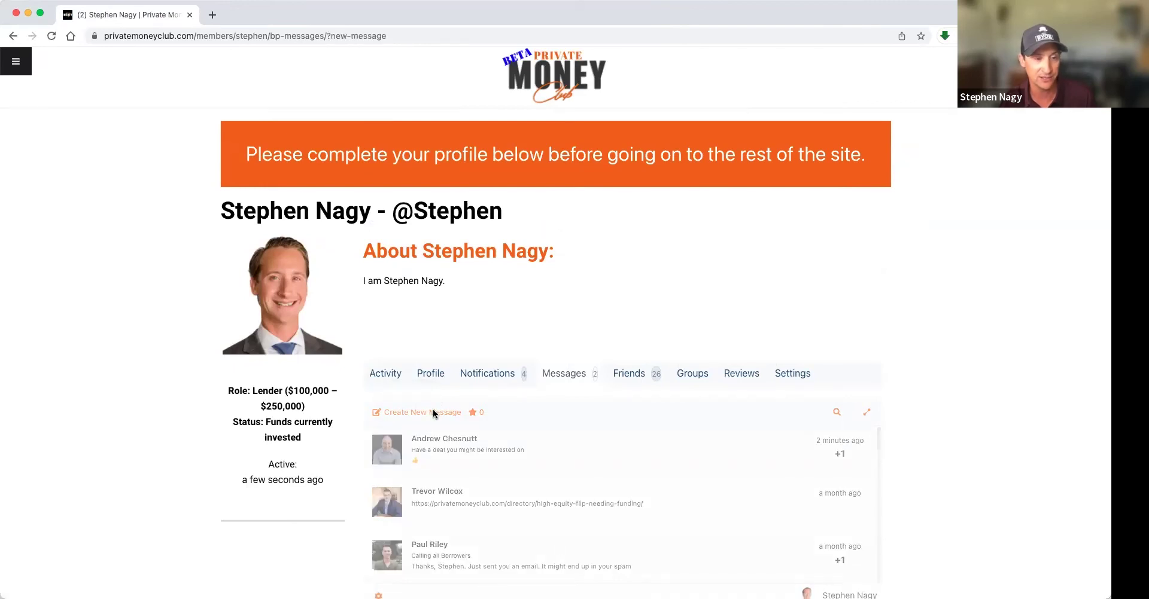
left_click(844, 413)
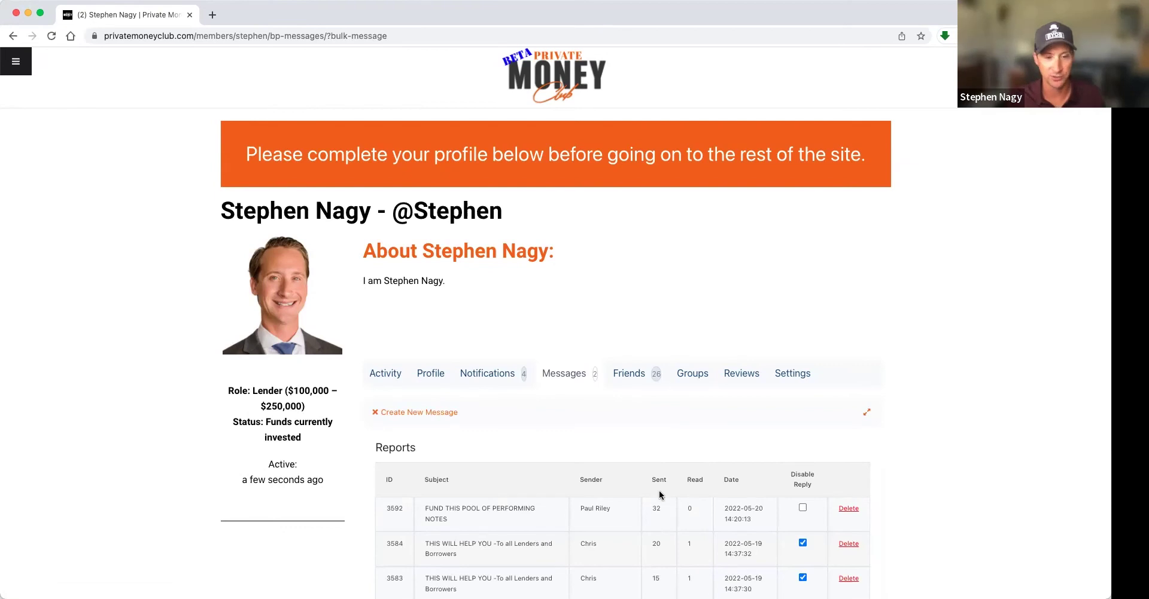
scroll(674, 461, "down", 5)
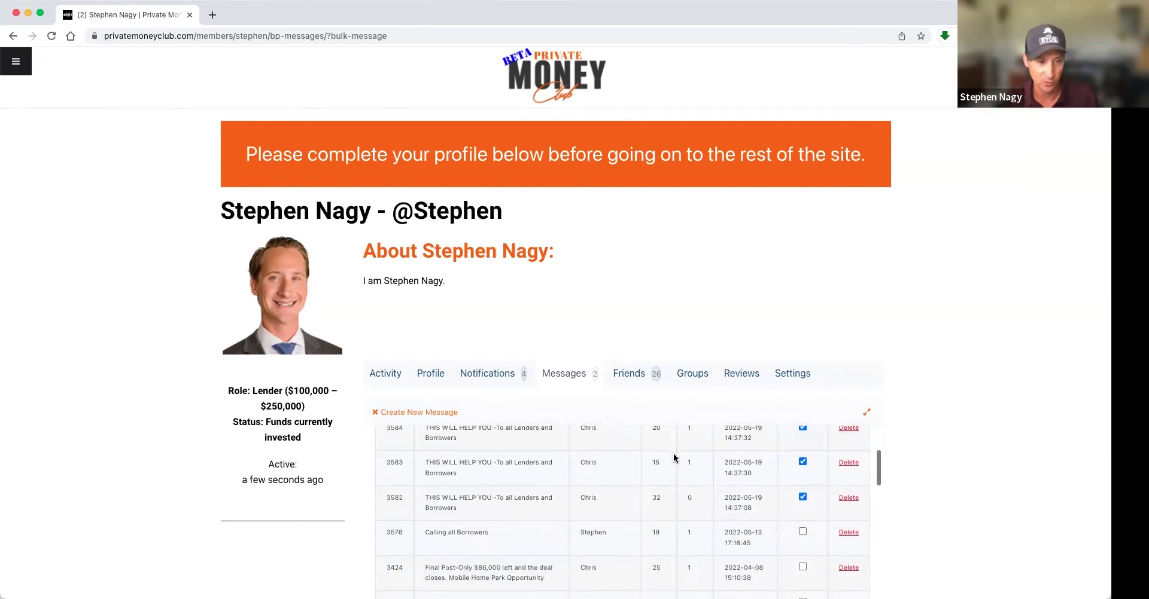
scroll(741, 452, "up", 10)
scroll(742, 452, "down", 12)
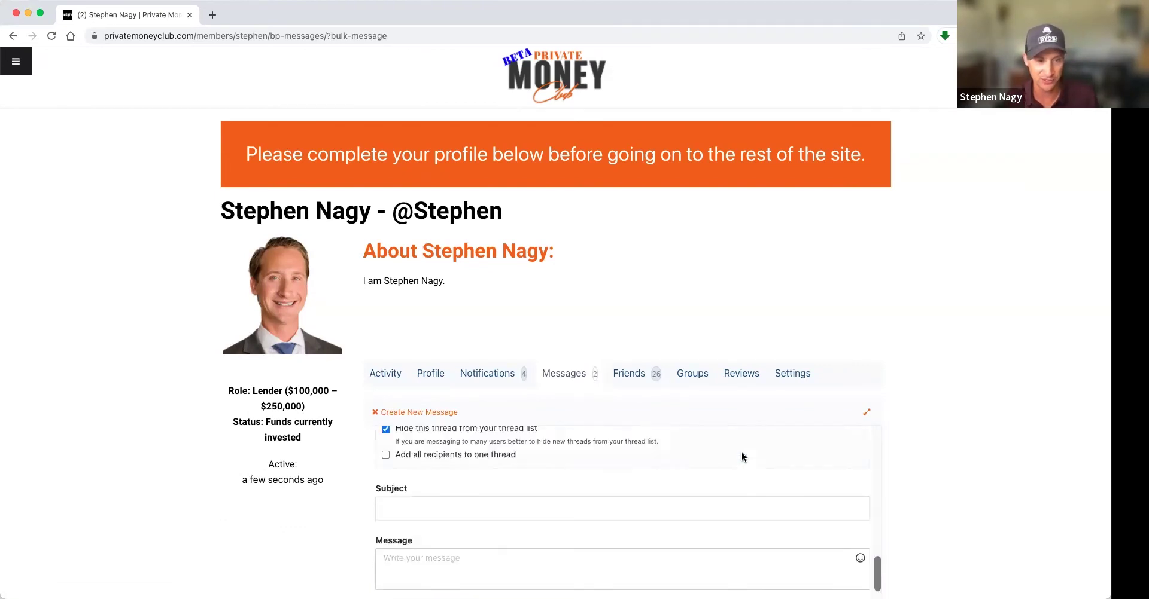
scroll(741, 452, "up", 5)
scroll(742, 453, "down", 10)
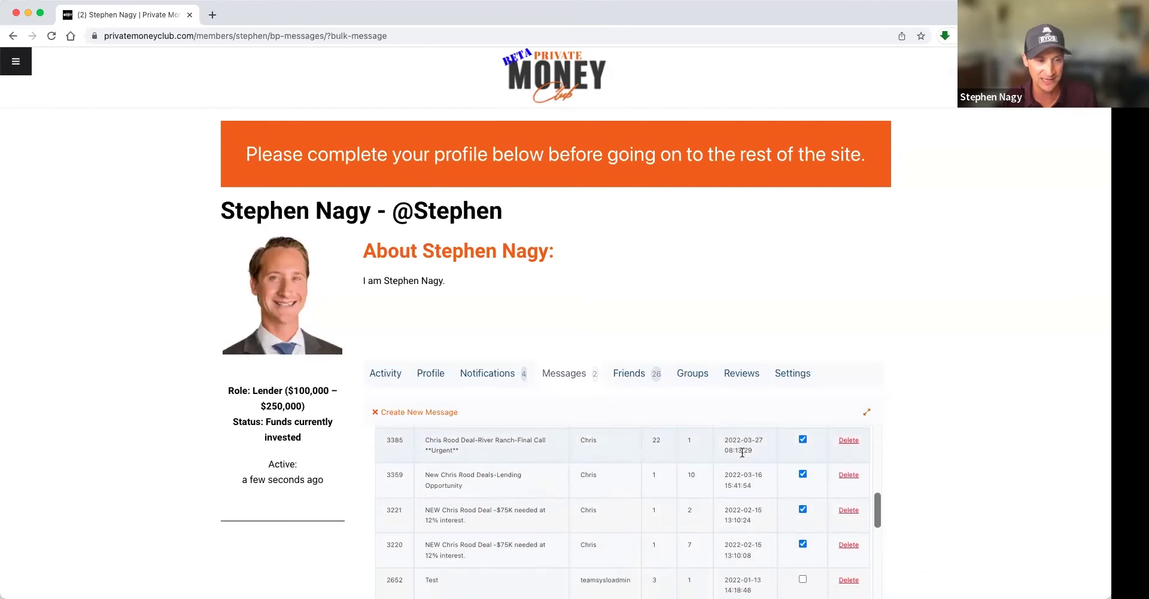
scroll(921, 478, "down", 3)
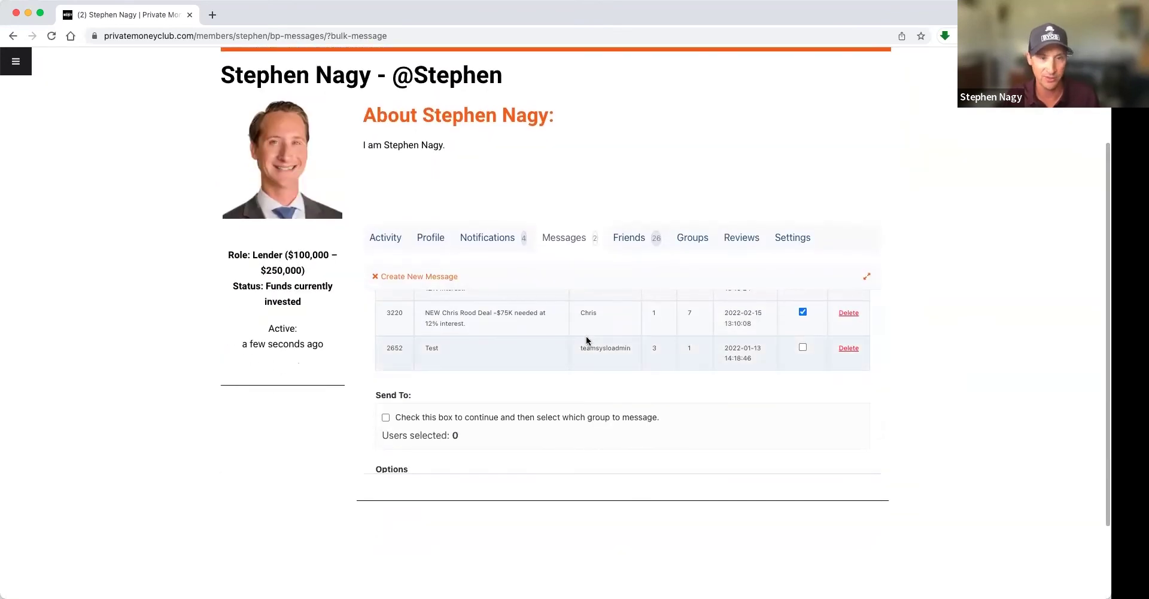
scroll(591, 338, "up", 5)
scroll(591, 332, "up", 1)
scroll(591, 332, "down", 6)
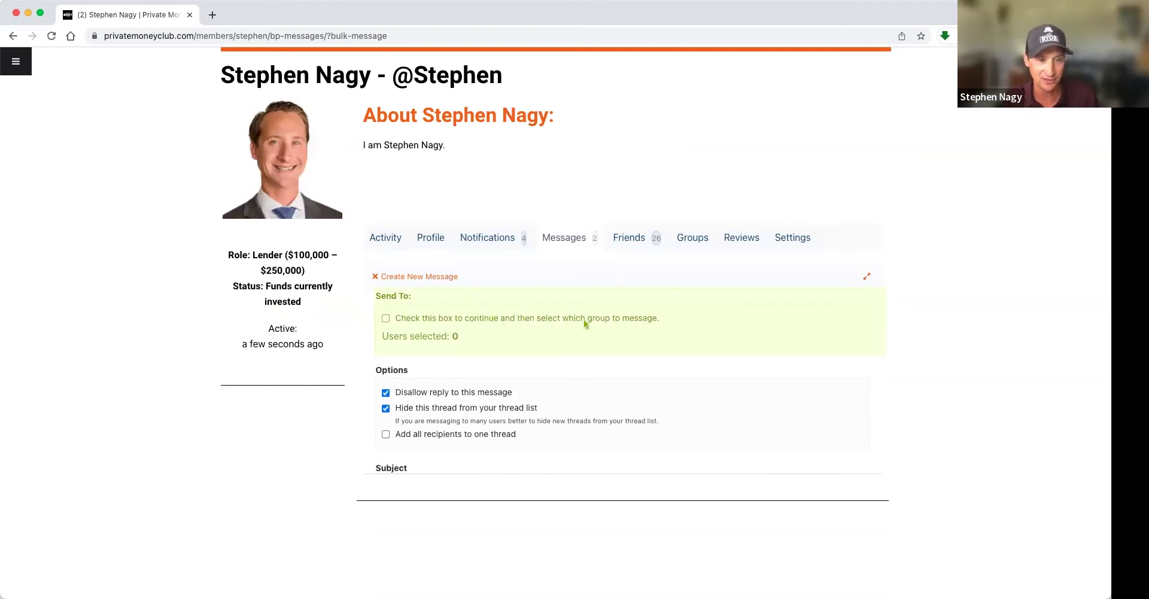
scroll(473, 332, "up", 1)
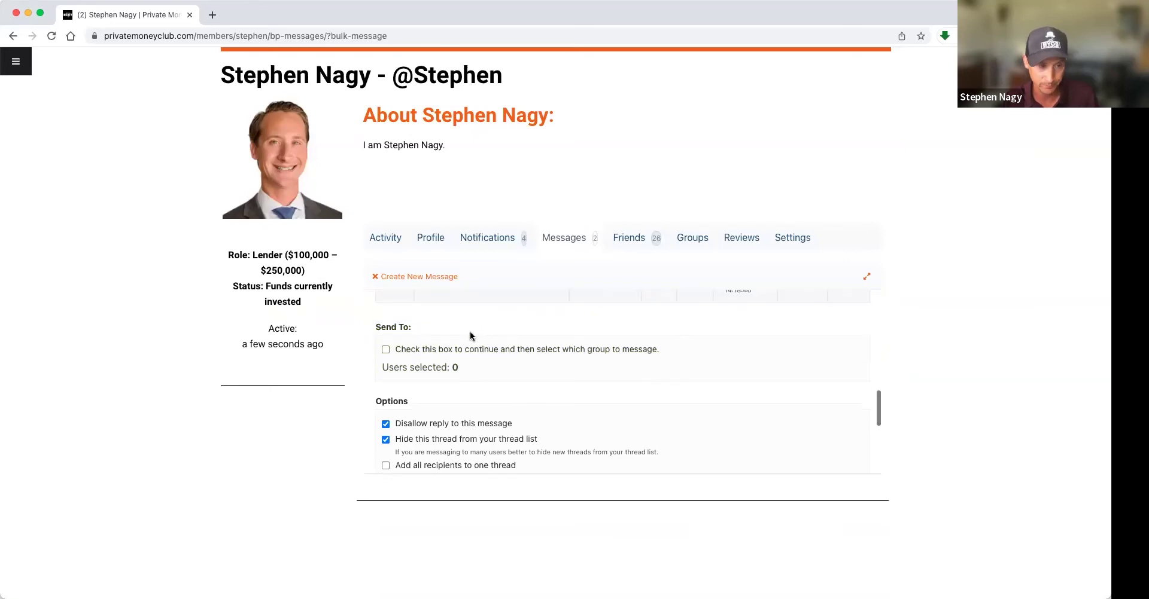
- Enable sending to a group, try Borrowers, and settle on Lenders with 37 users selected
left_click(385, 350)
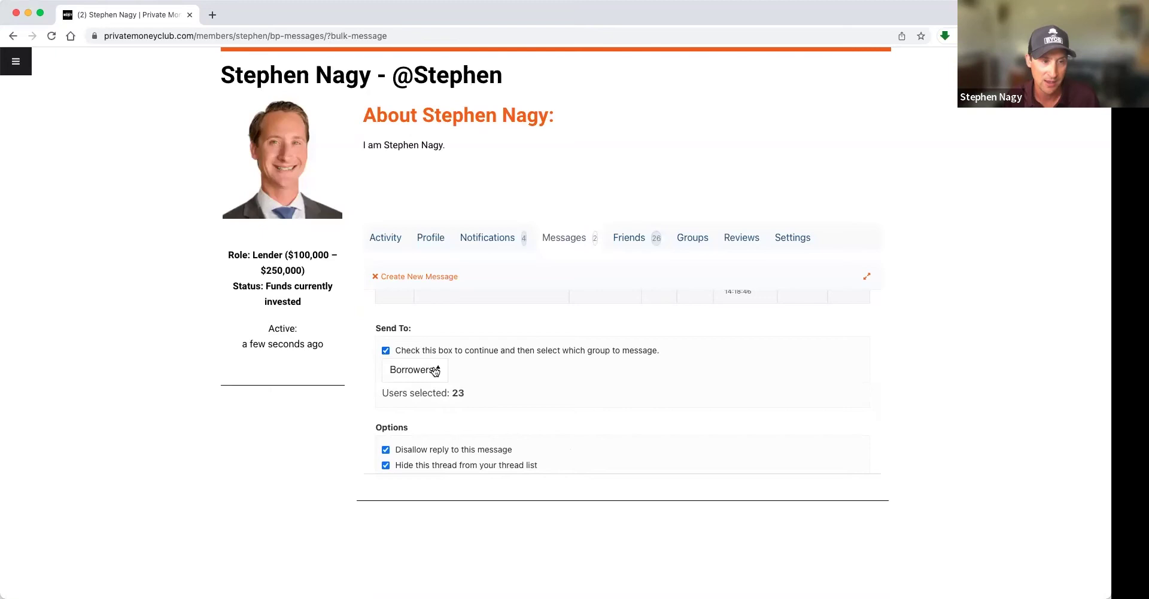
left_click(437, 371)
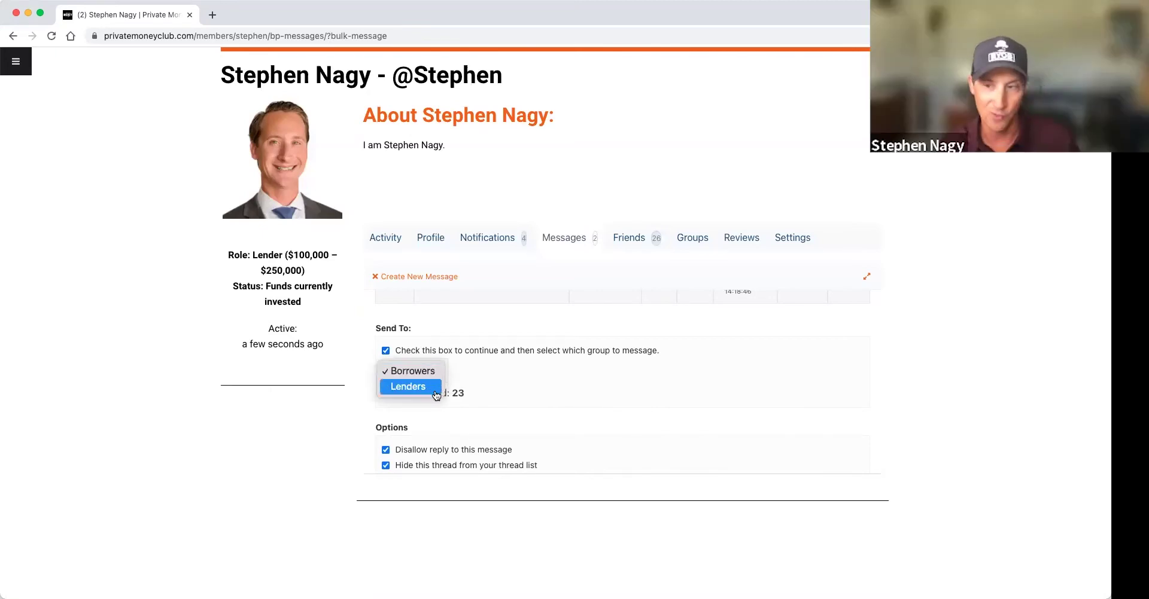
left_click(417, 385)
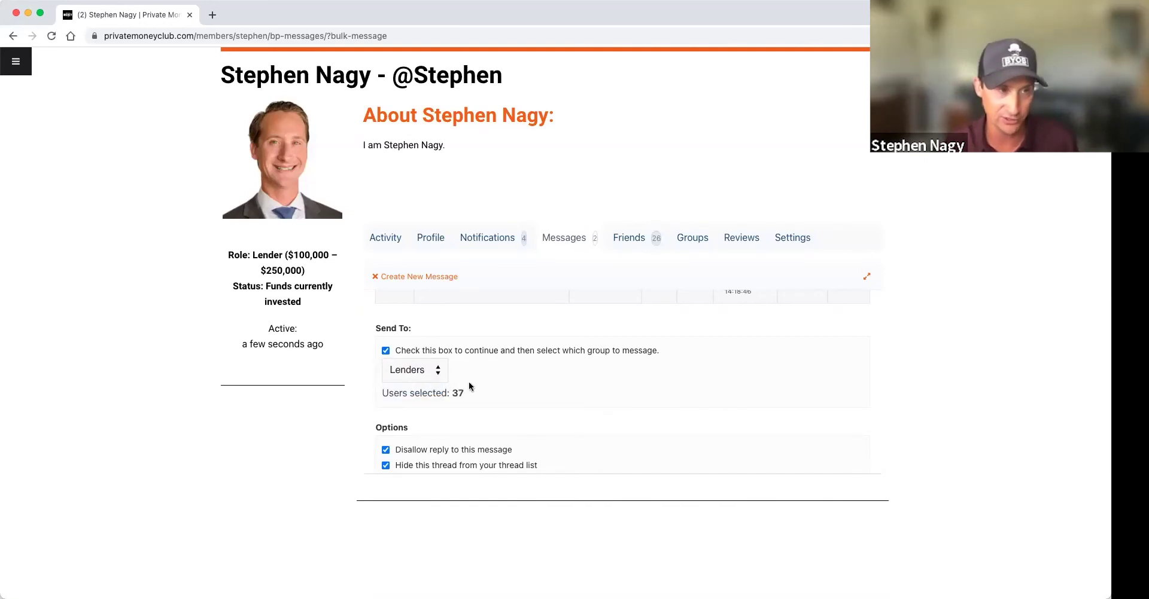
left_click(431, 374)
left_click(434, 358)
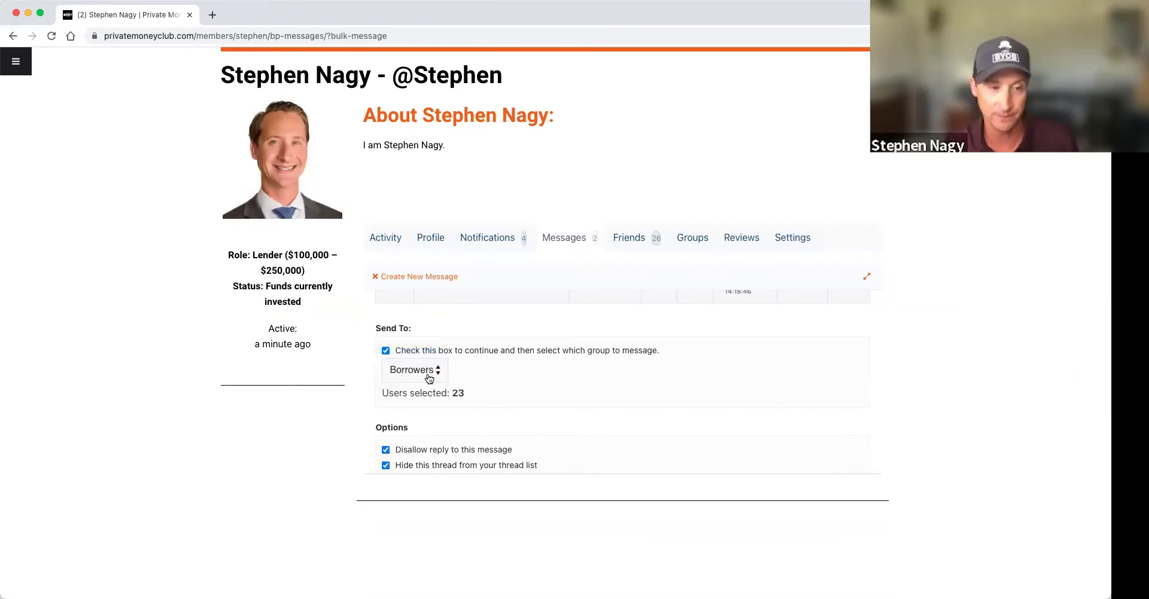
left_click(428, 374)
left_click(418, 394)
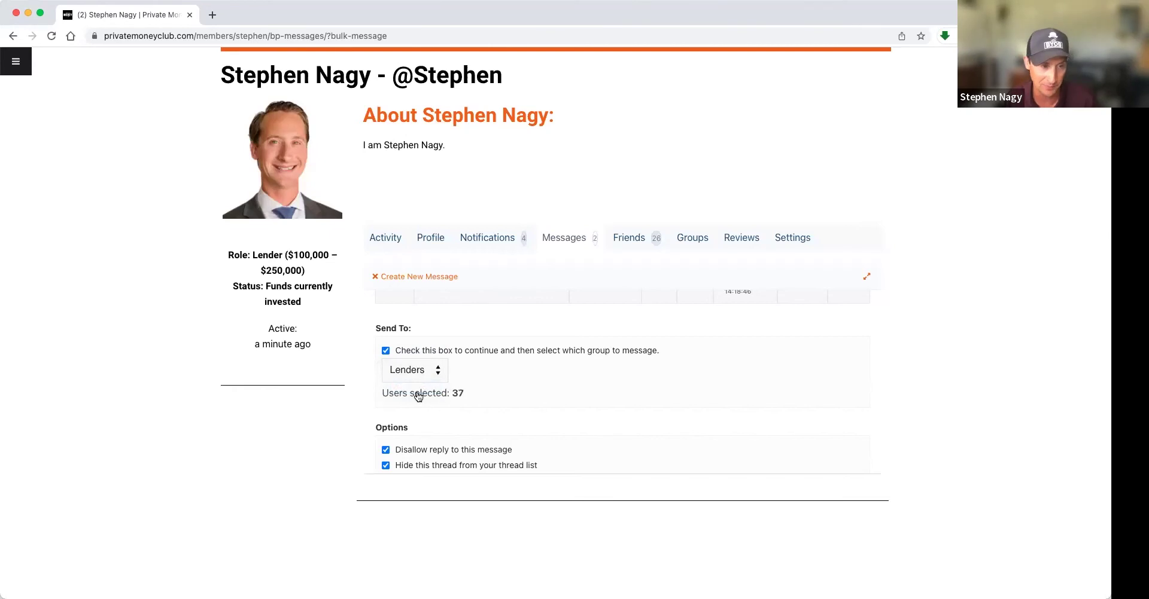
scroll(509, 363, "down", 3)
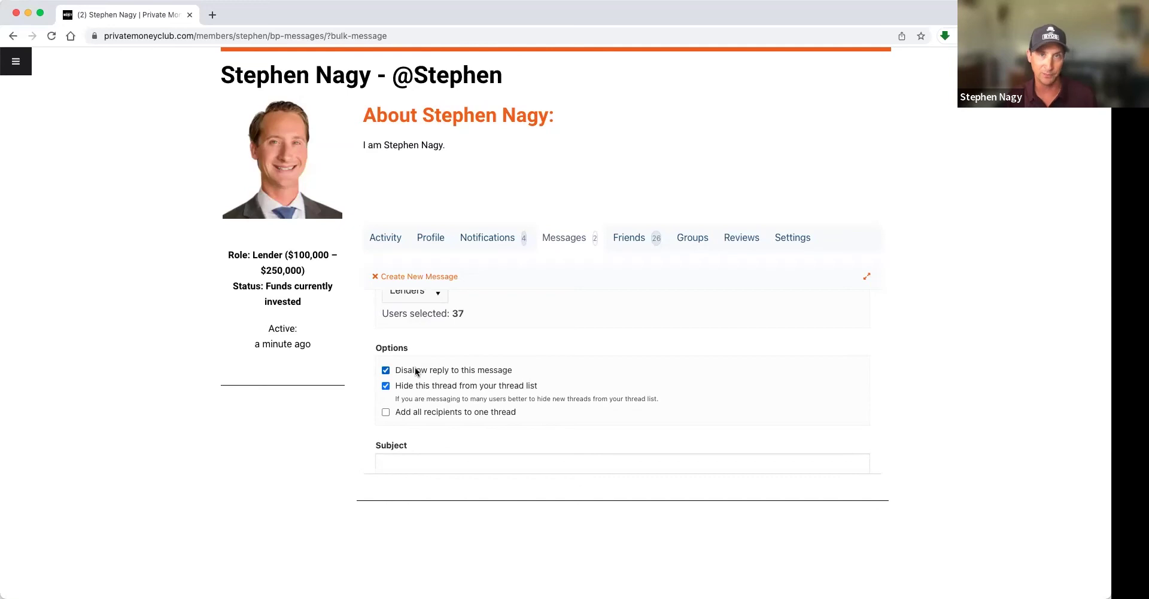
- Untick Disallow reply, Hide this thread from your thread list, and Add all recipients to one thread
left_click(385, 371)
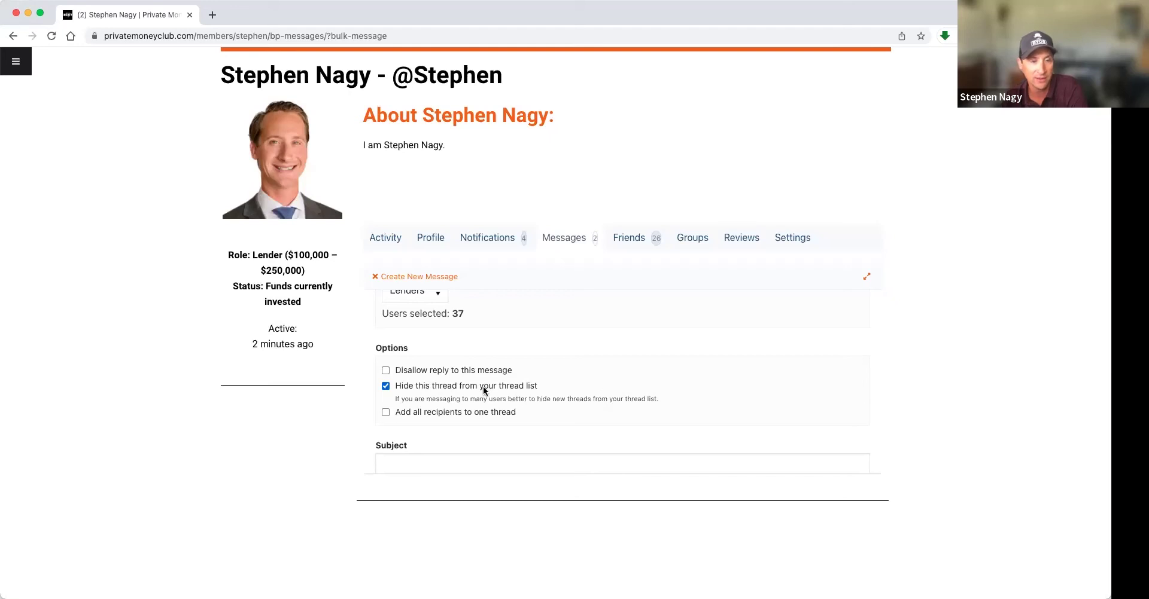
left_click(396, 387)
scroll(455, 381, "down", 1)
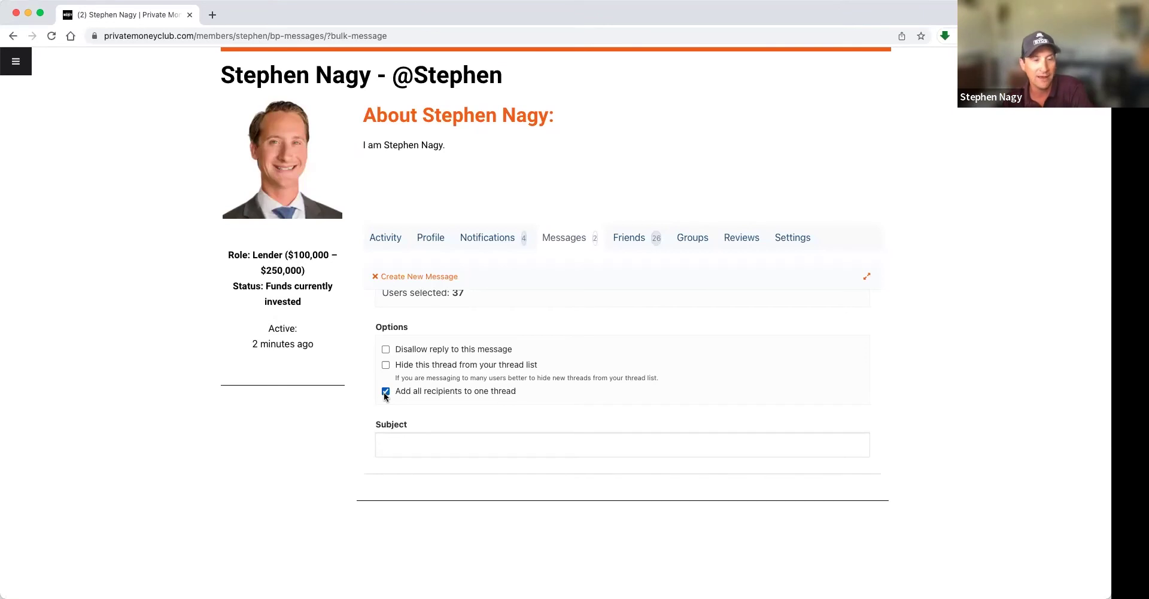
left_click(385, 393)
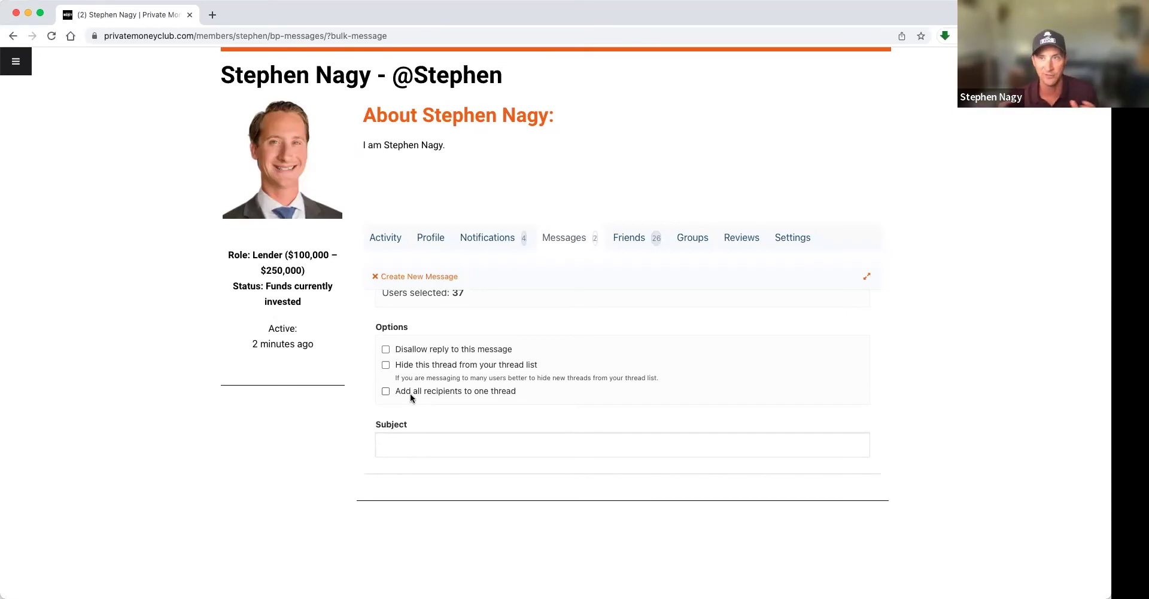
scroll(457, 362, "down", 1)
scroll(457, 363, "down", 1)
- Enter the subject 'Great deal in FL, 12%, 12 months - 60% LTV'
scroll(457, 365, "down", 1)
left_click(454, 381)
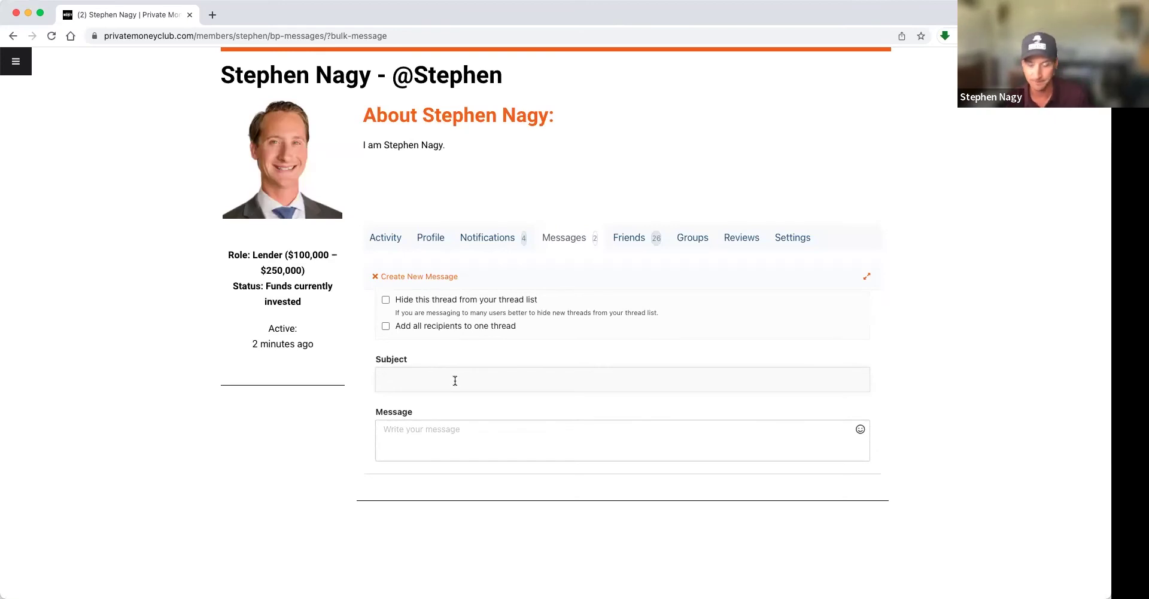
type("Great deal in FL, 12%, 12 months -")
type("60%")
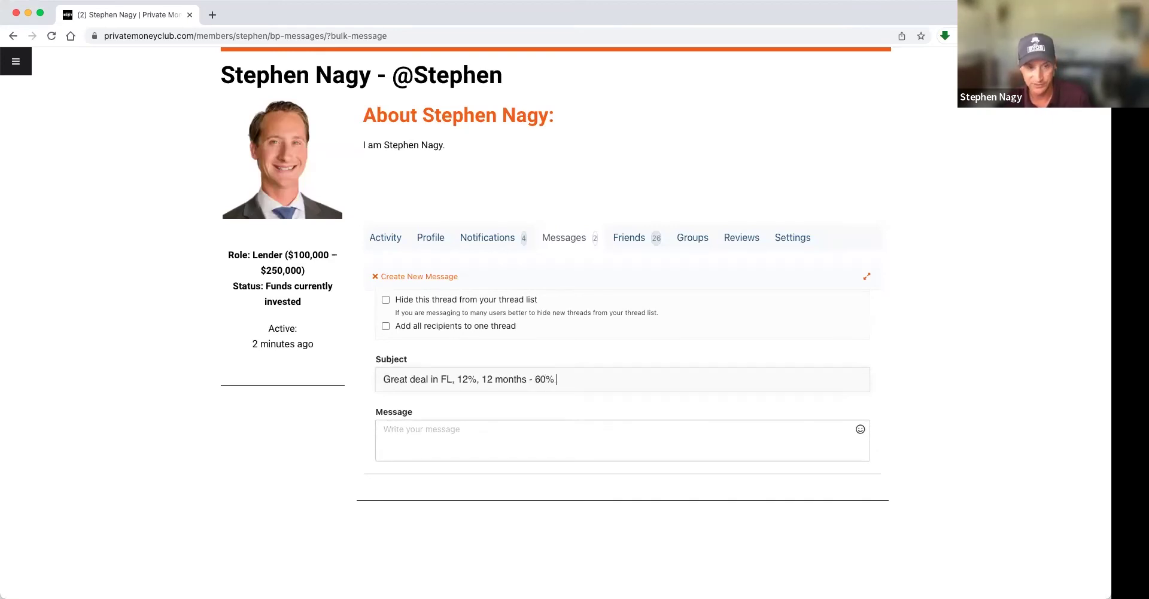
type(" LTV")
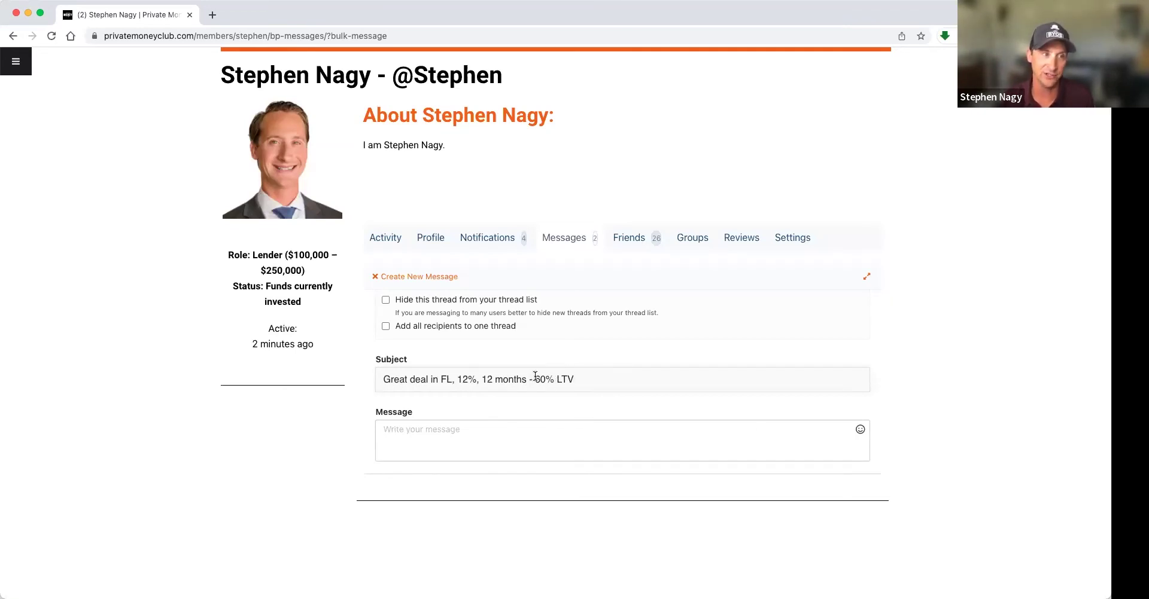
left_click_drag(535, 375, 582, 379)
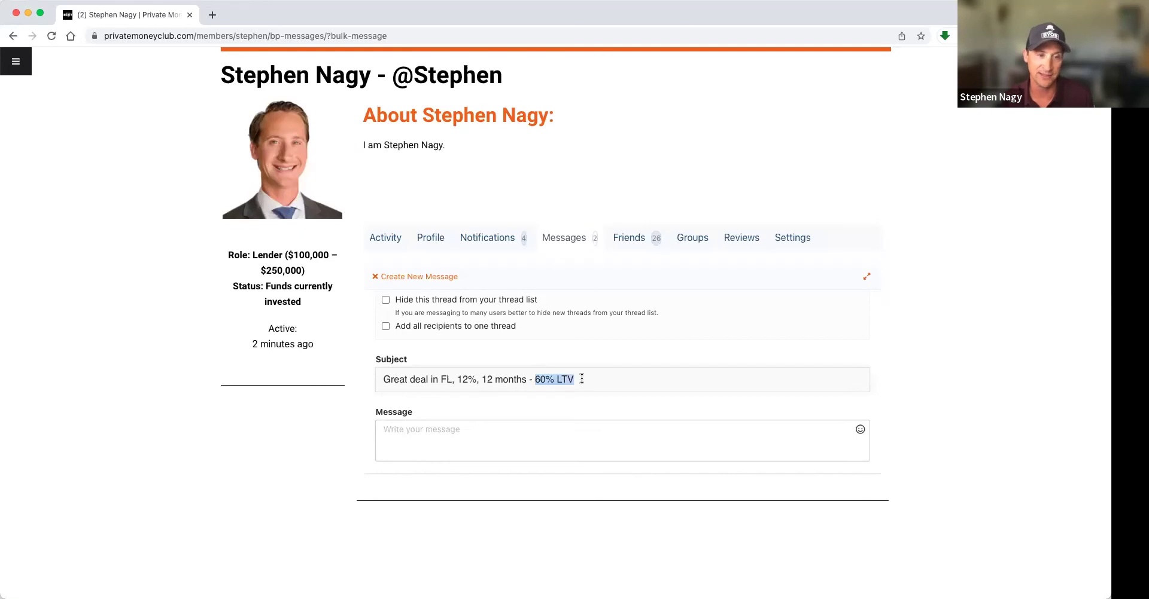
left_click(581, 379)
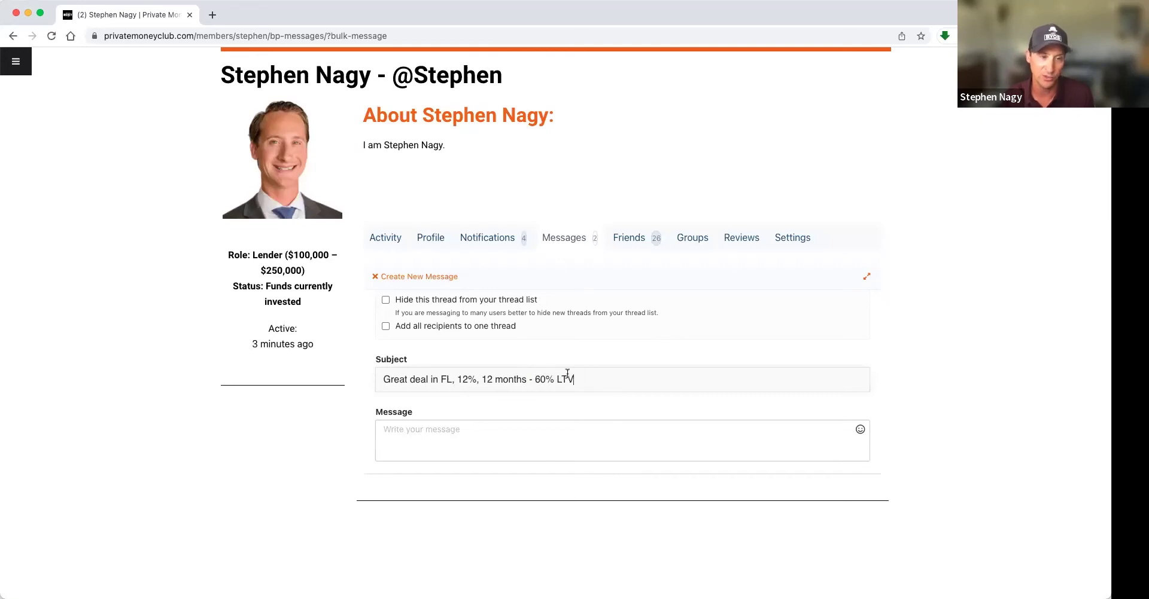
triple_click(532, 380)
left_click(586, 376)
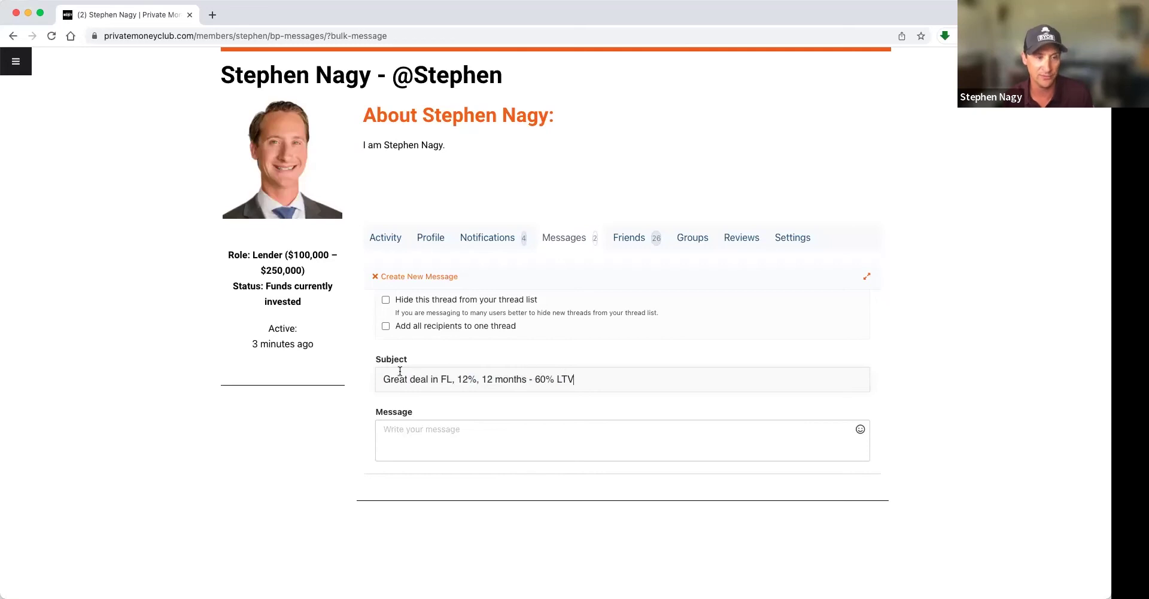
- Fill the message body with placeholder test text
left_click(478, 438)
type("lasdkjflasdkjfkajsdf;j;asdf")
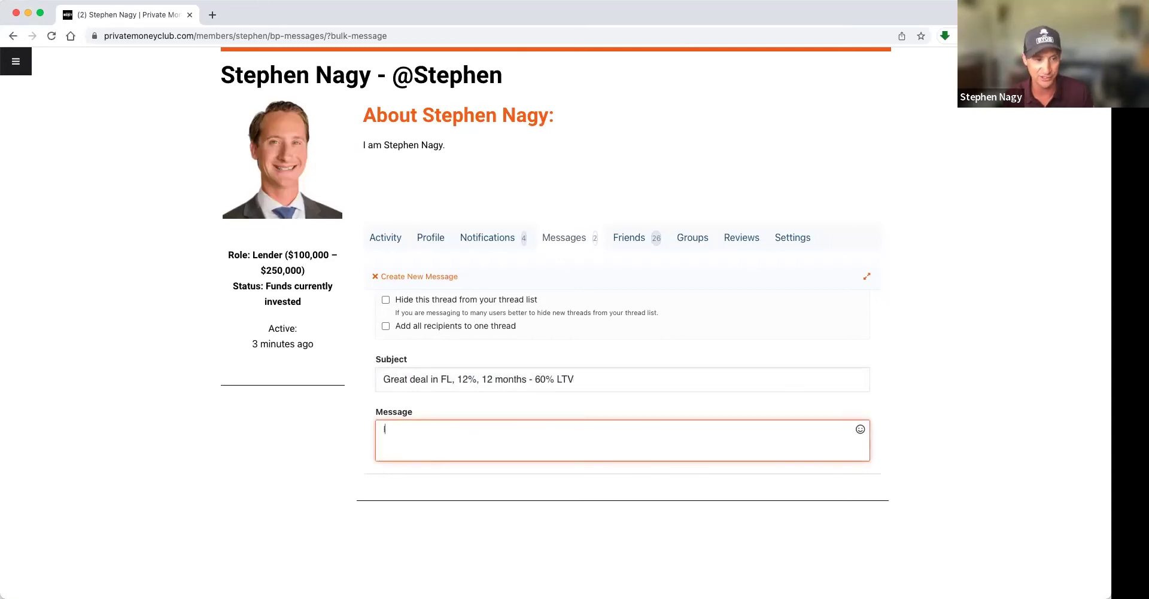
type("ll;aksdkfjlaksdjf")
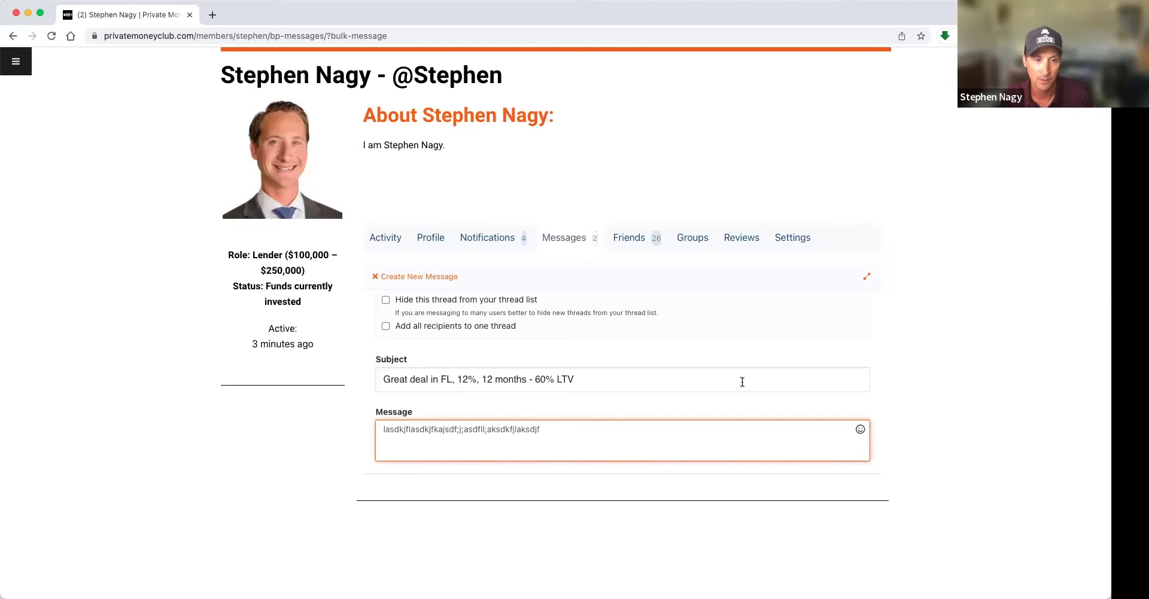
scroll(741, 381, "down", 3)
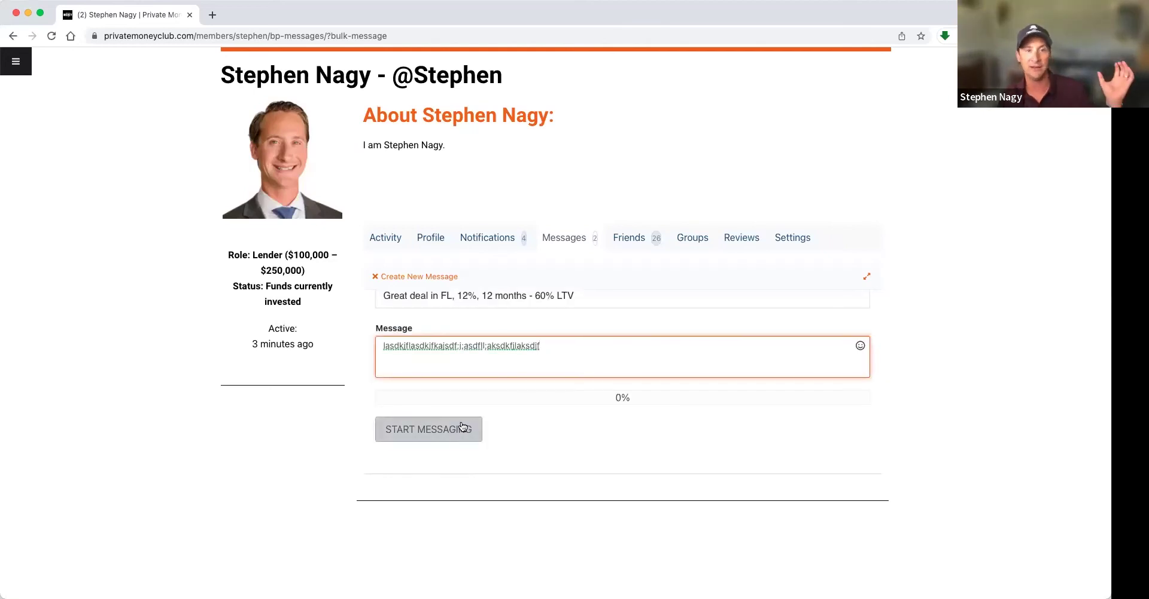
scroll(511, 322, "up", 5)
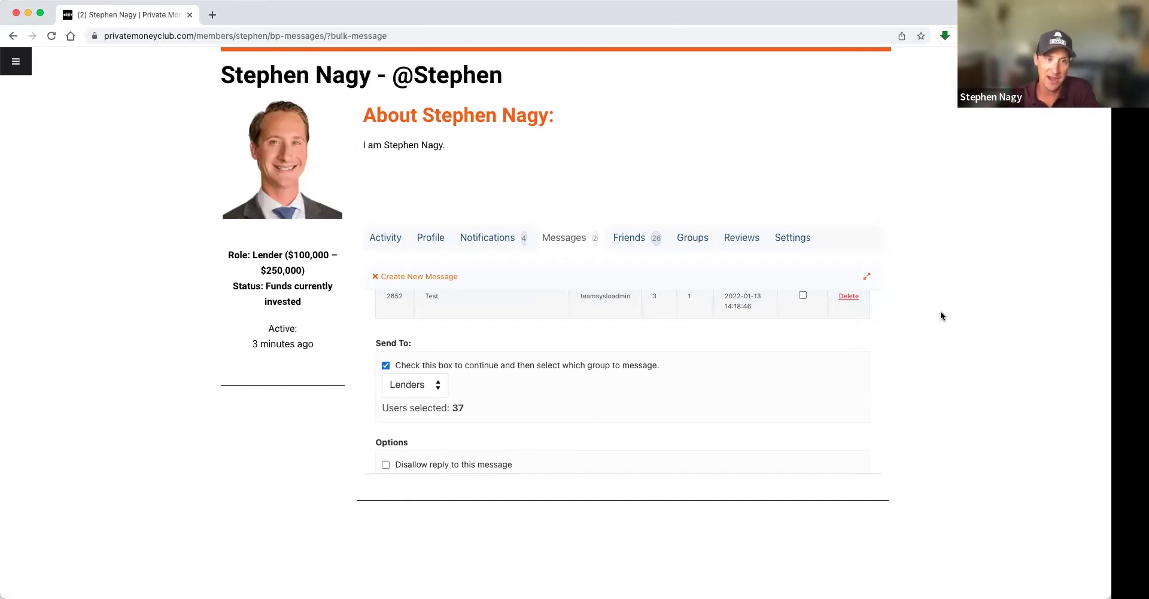
- Scroll the Friends list, open the lender contact's profile, and highlight her new-to-lending phrase
left_click(637, 239)
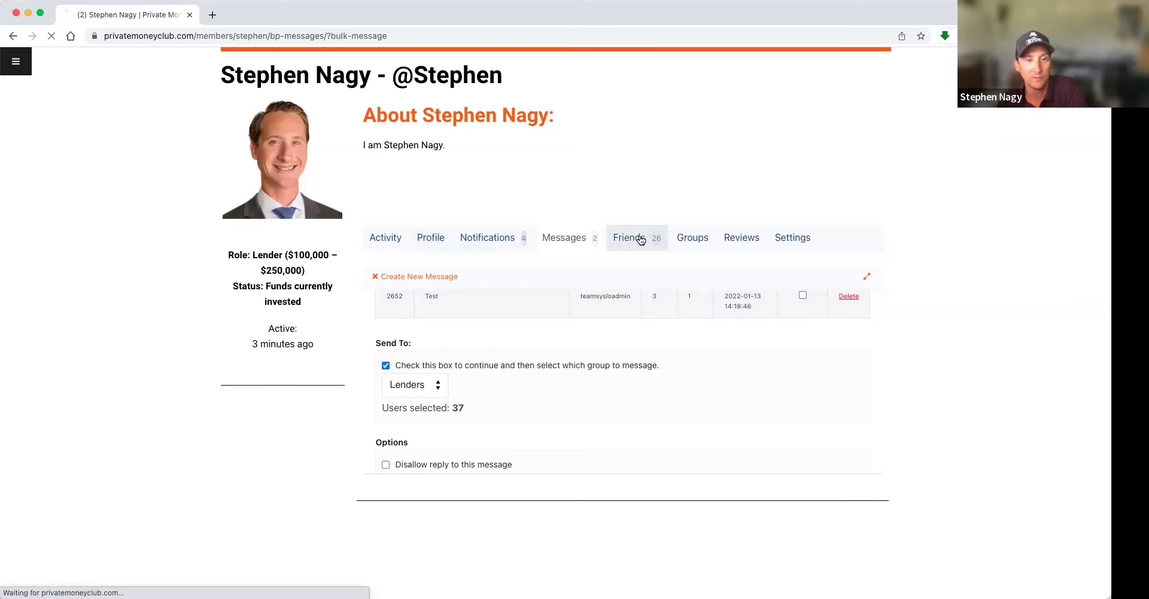
scroll(566, 353, "down", 3)
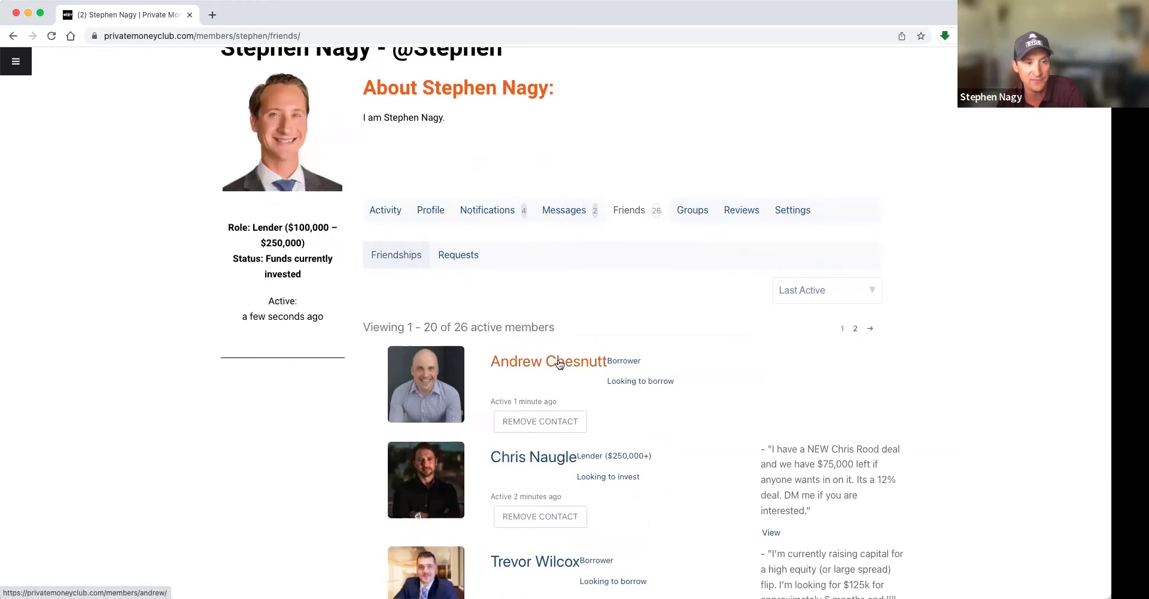
scroll(558, 363, "down", 7)
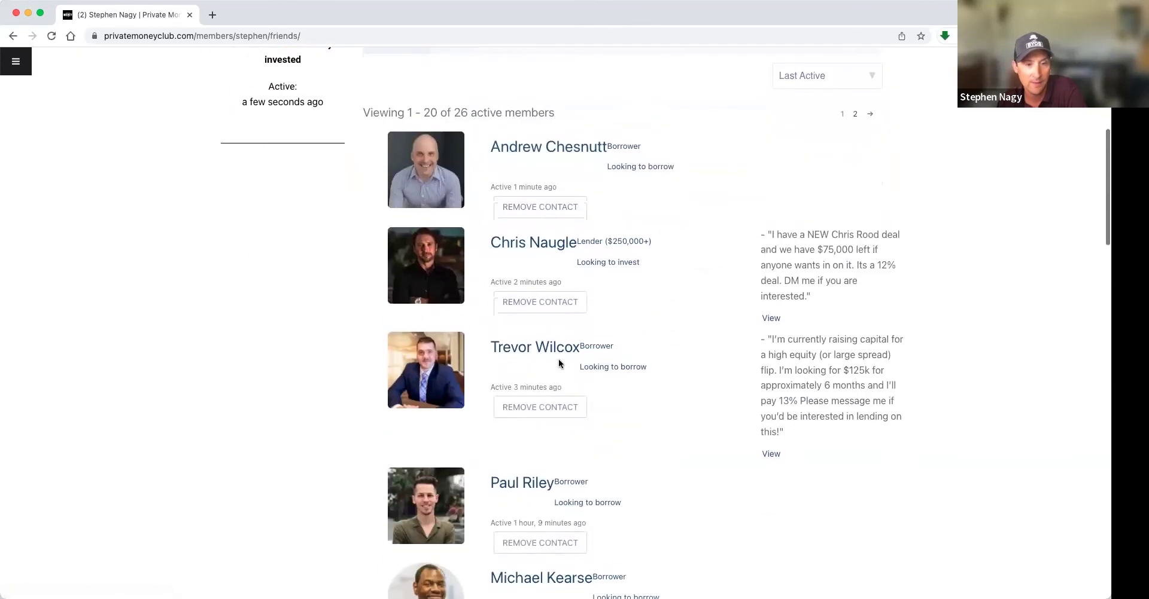
scroll(558, 363, "down", 5)
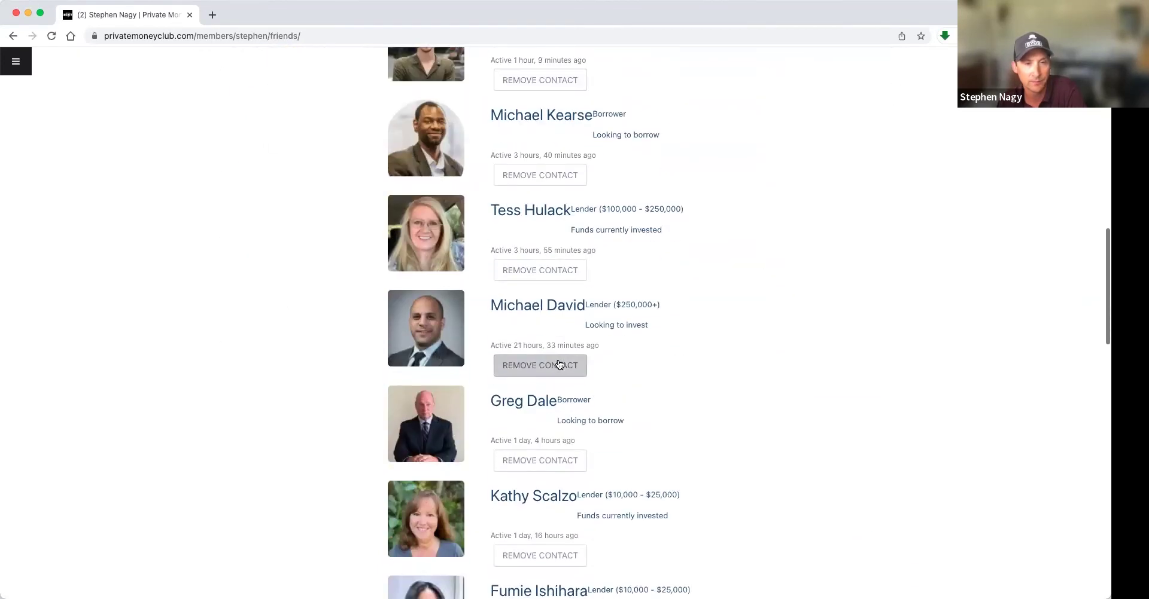
scroll(559, 363, "down", 4)
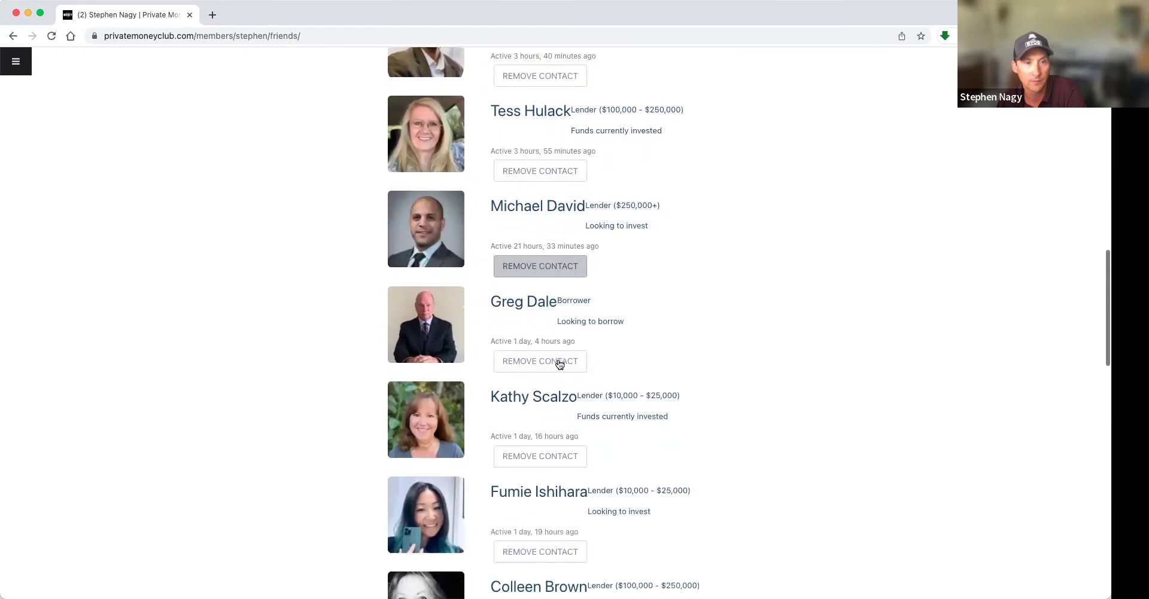
scroll(559, 364, "down", 2)
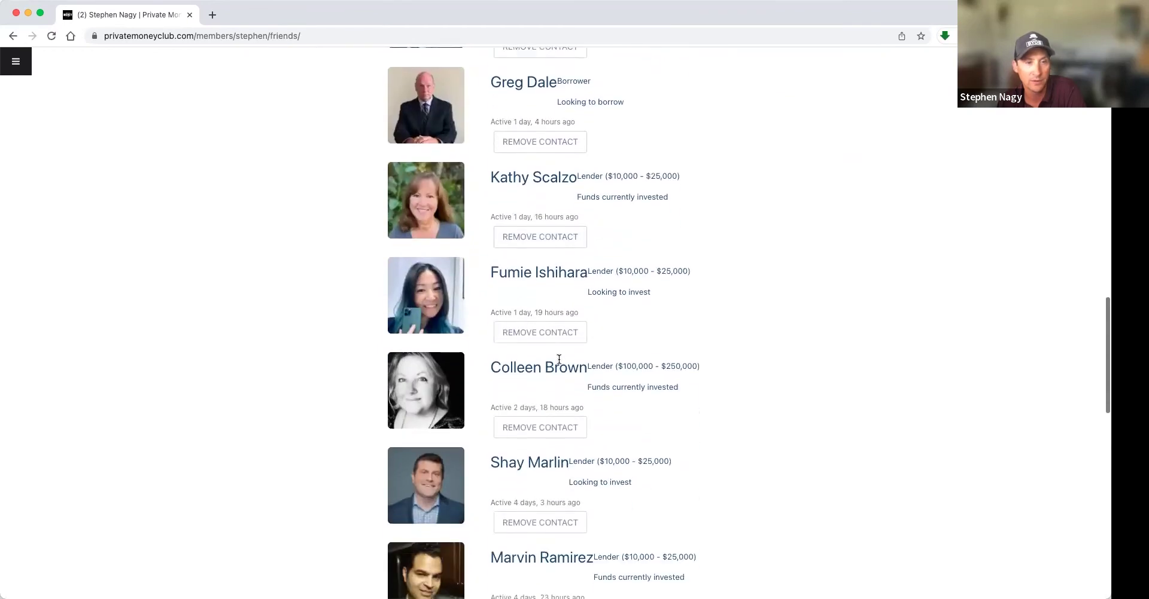
left_click(545, 243)
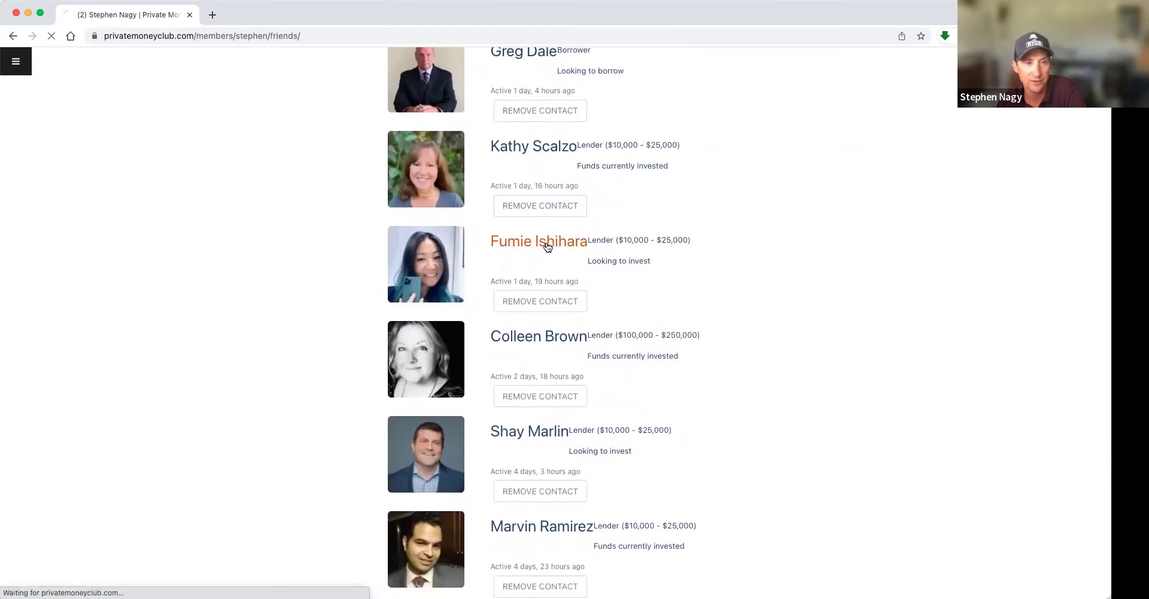
left_click_drag(515, 281, 594, 282)
- Start an empty private conversation with the new lender from the Messages section of her profile
left_click(594, 282)
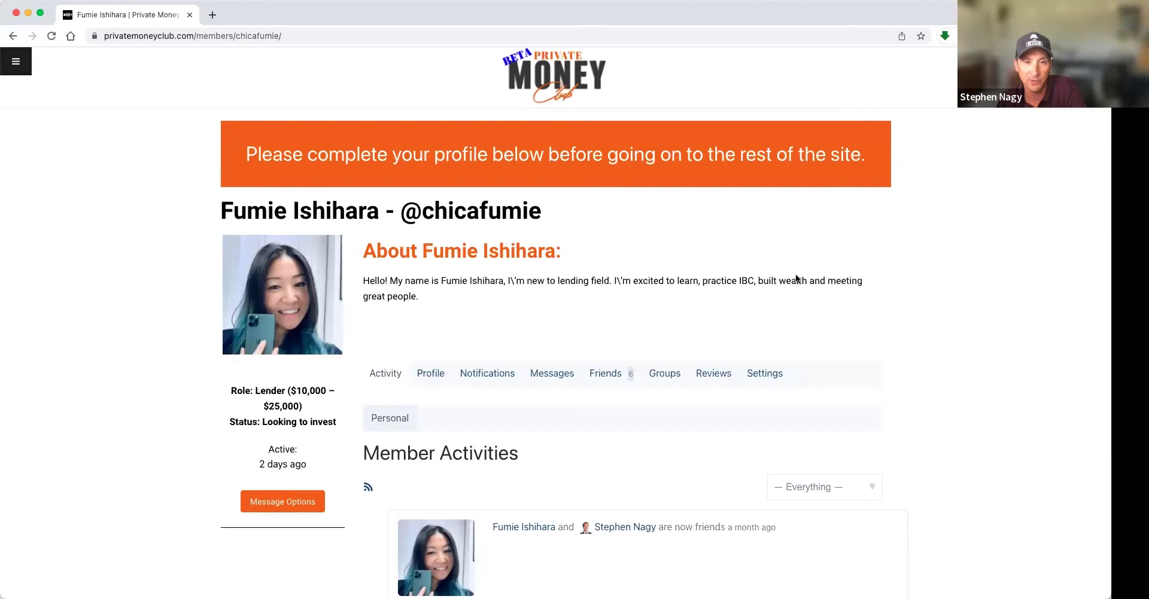
scroll(472, 300, "down", 2)
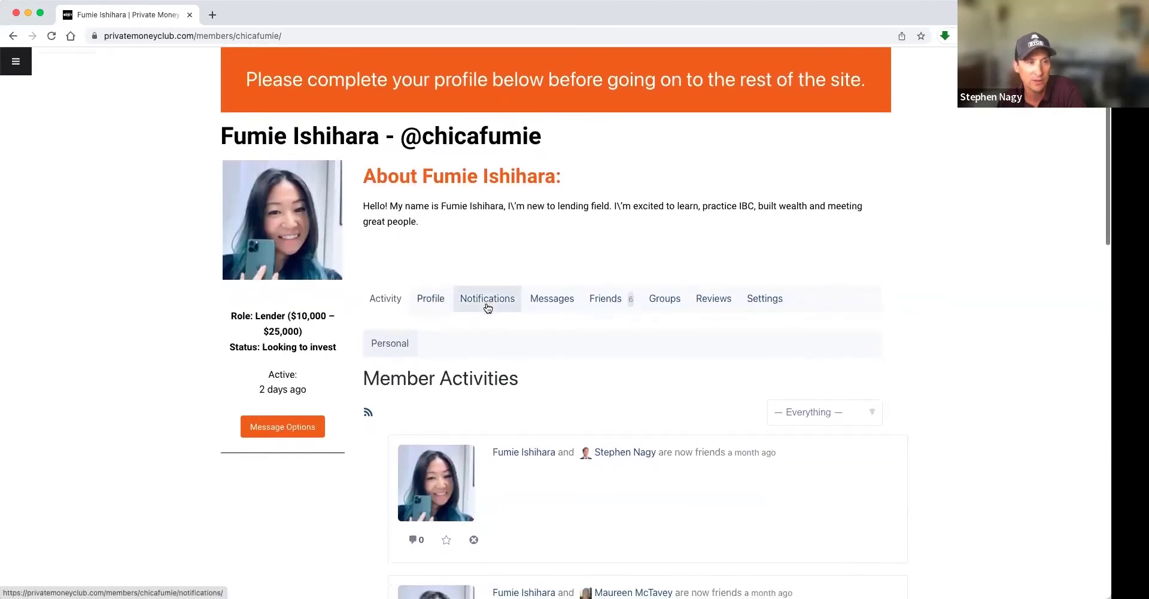
scroll(482, 305, "up", 2)
scroll(490, 307, "down", 2)
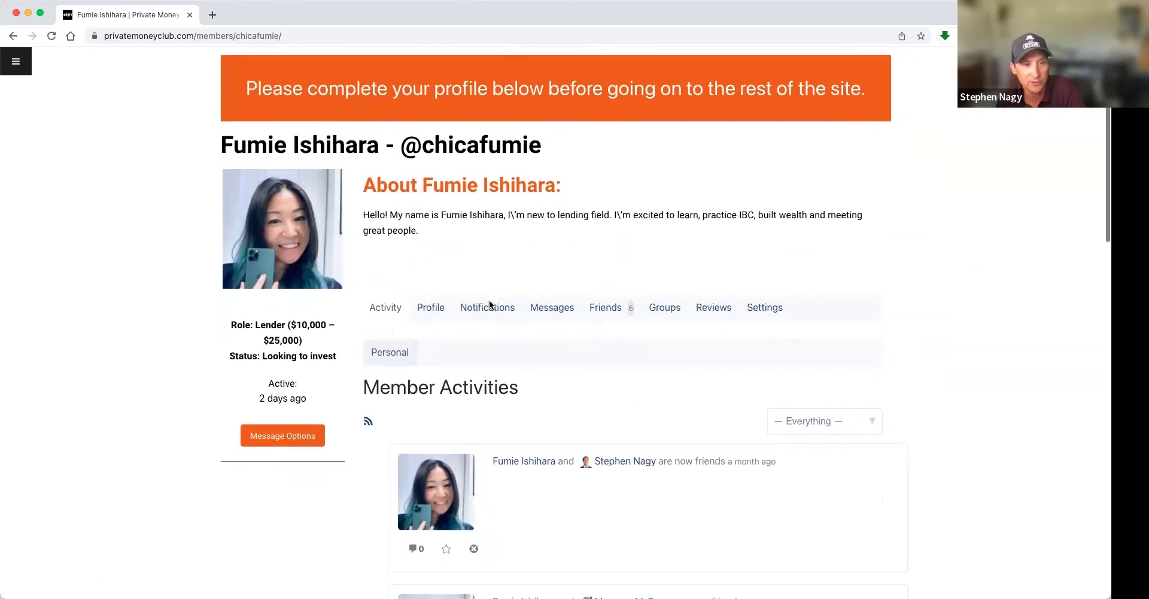
left_click(556, 308)
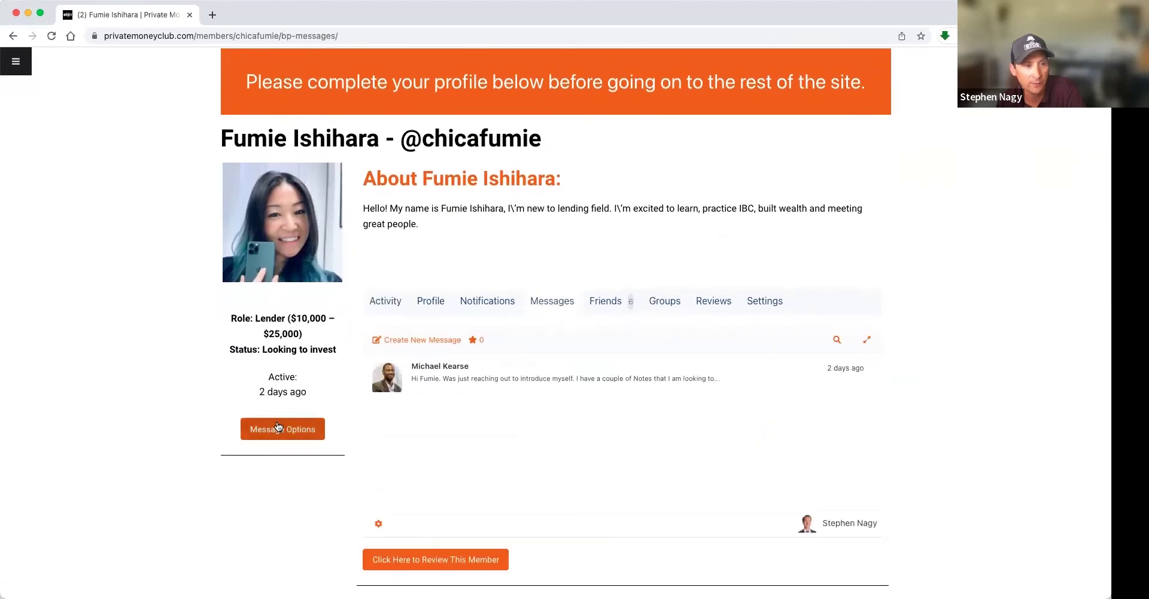
left_click(278, 427)
scroll(239, 421, "down", 2)
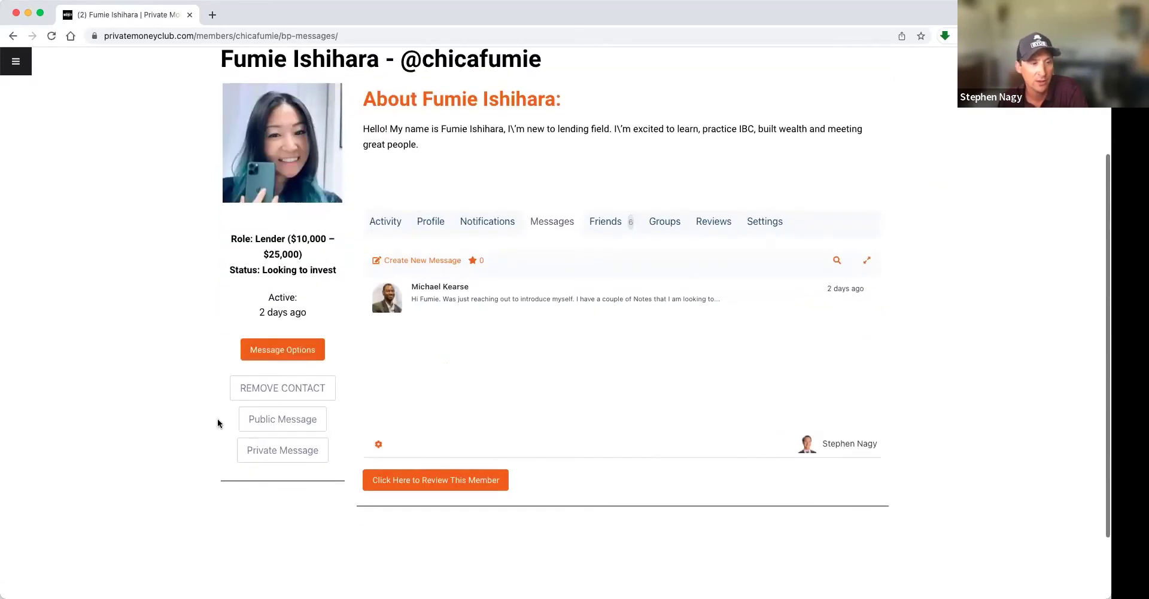
left_click(290, 448)
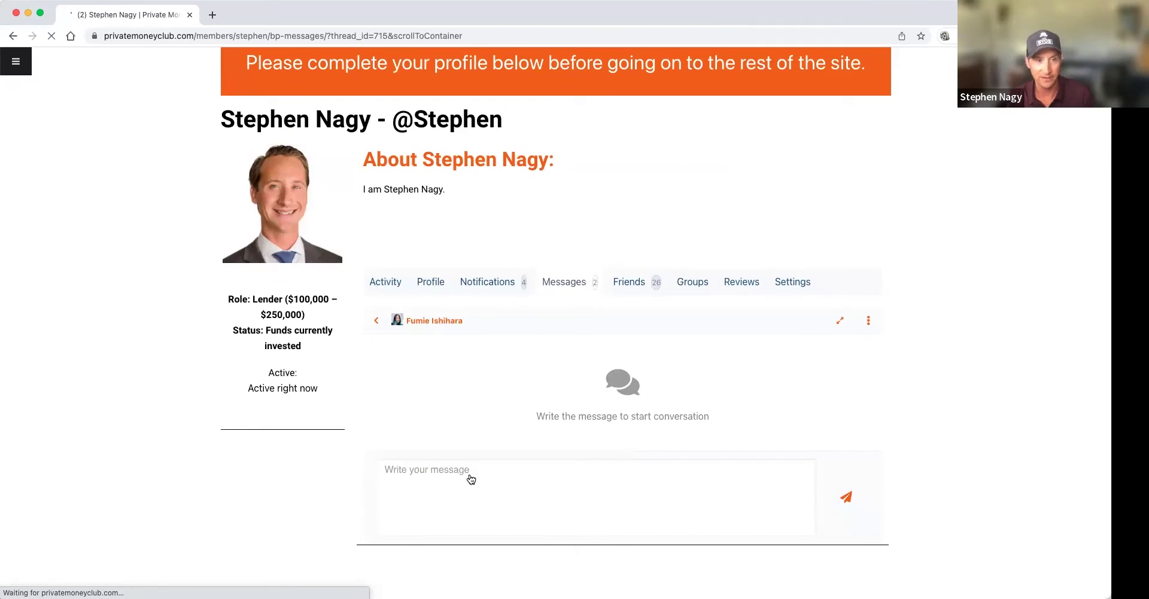
- Draft an introduction to the lender citing 10+ years and 50+ deals, offering guidance, then open the site menu
left_click(417, 478)
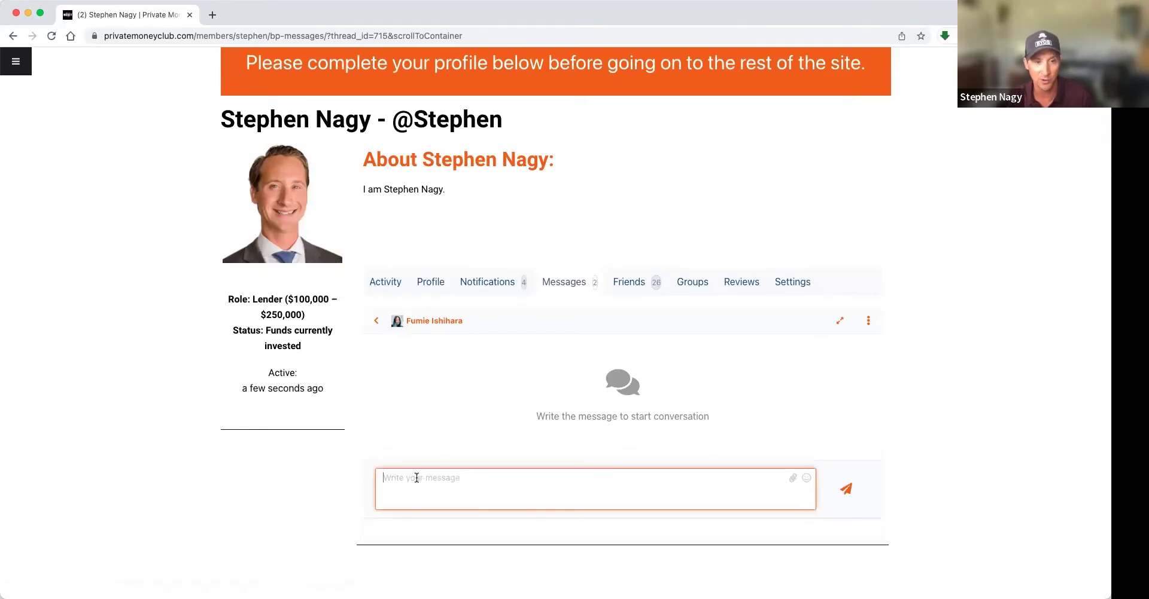
type("Hey Fumie, love that you are learning about")
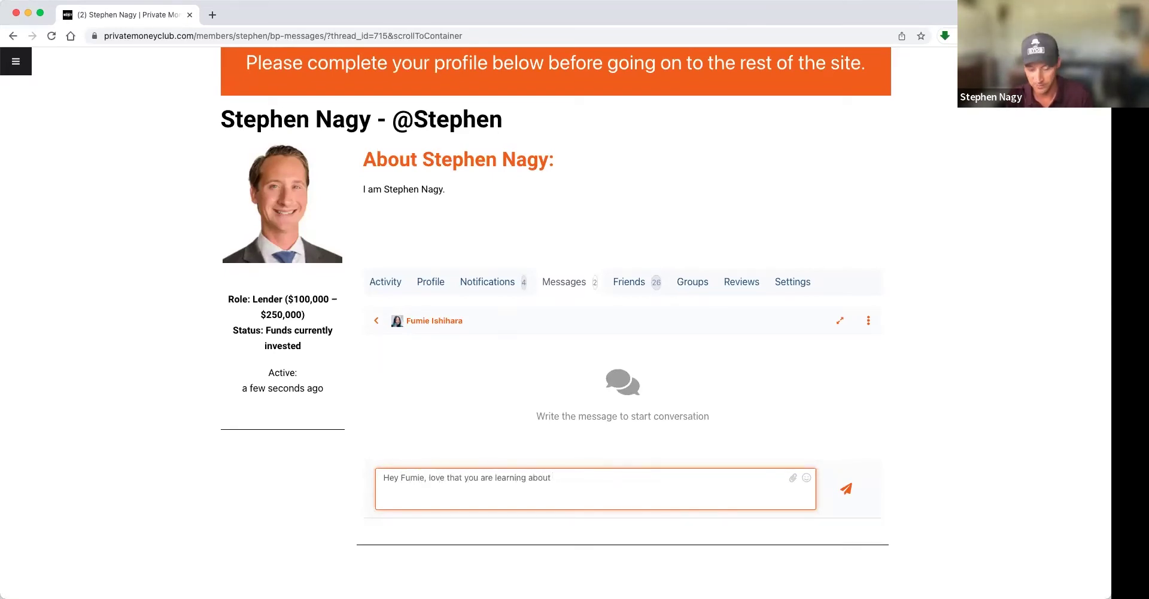
type(" Private lending.")
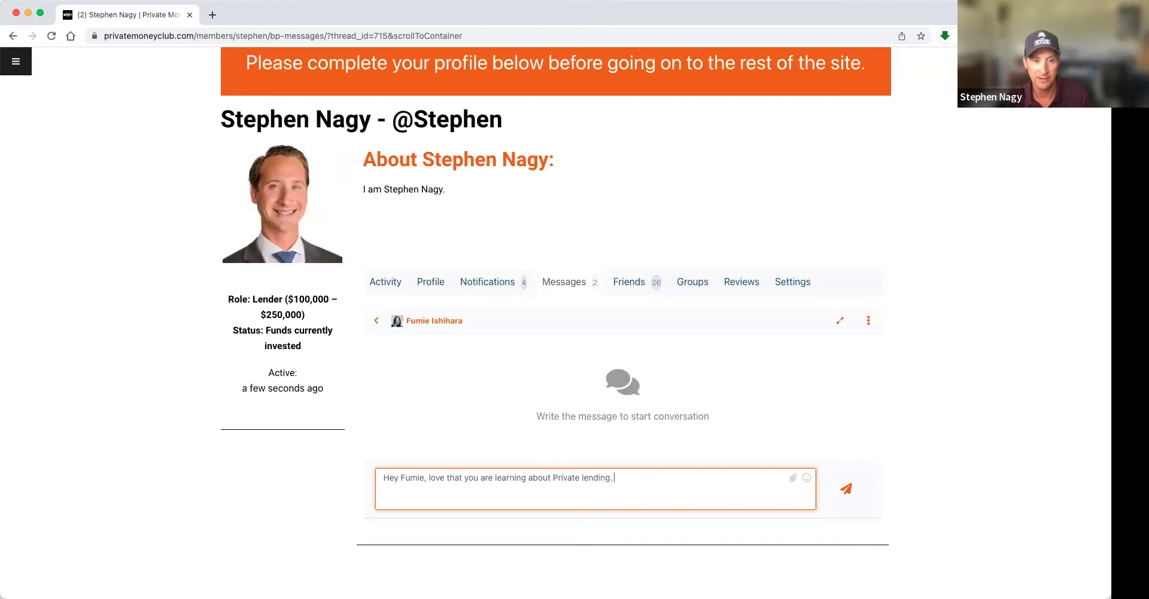
type(" I have been ")
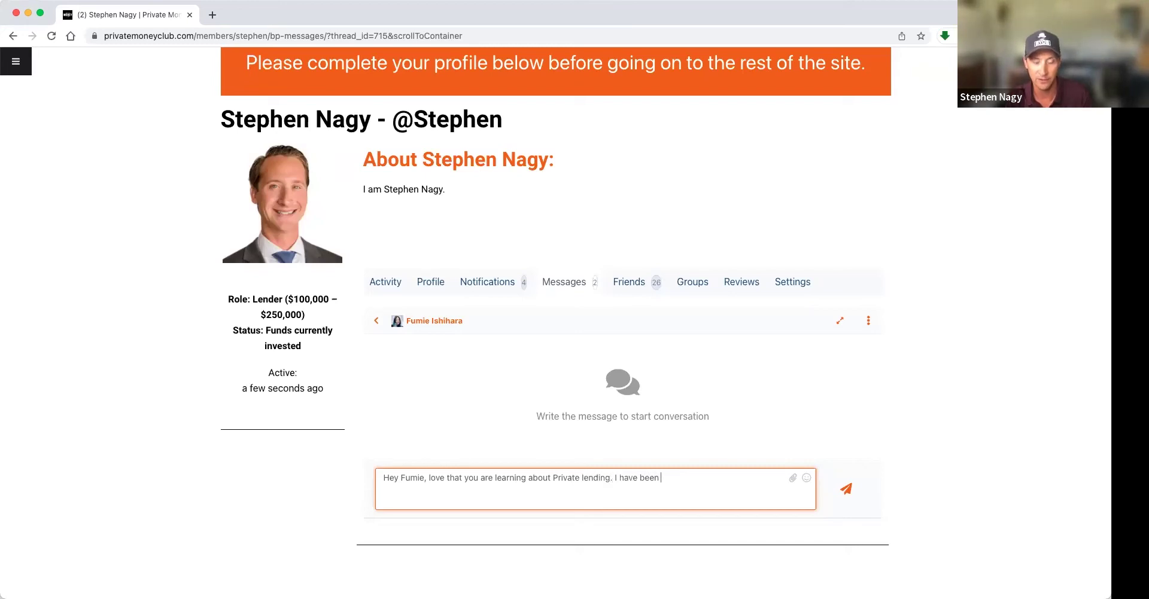
type("borrowing and investing in RE for")
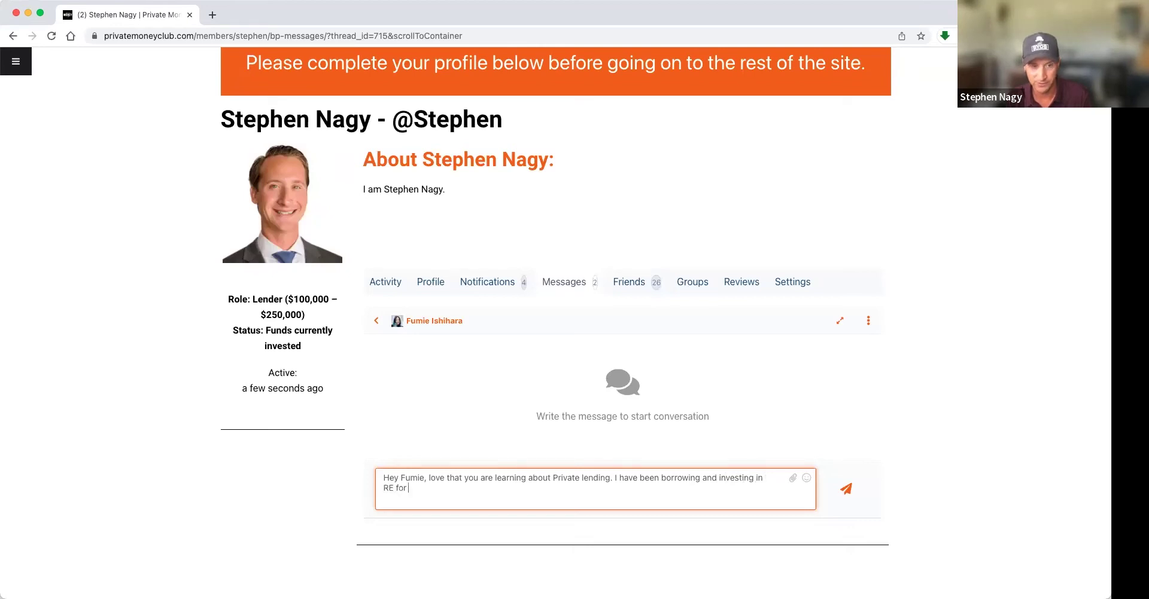
type(" over 10 years. Have done")
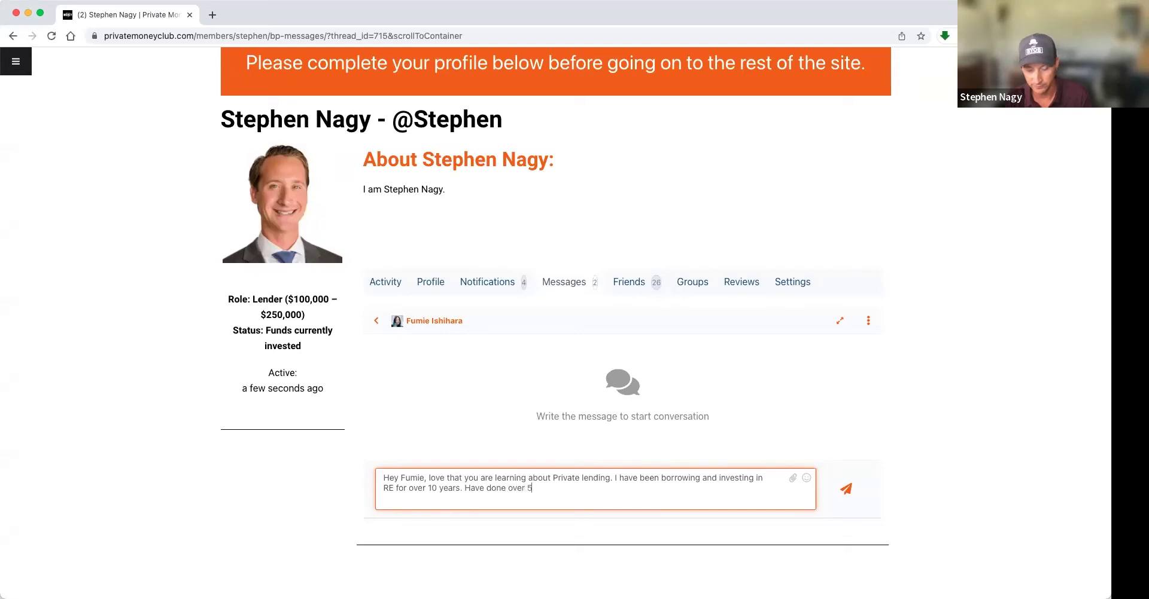
type(" over 50 deals. Would love to chat with you and h")
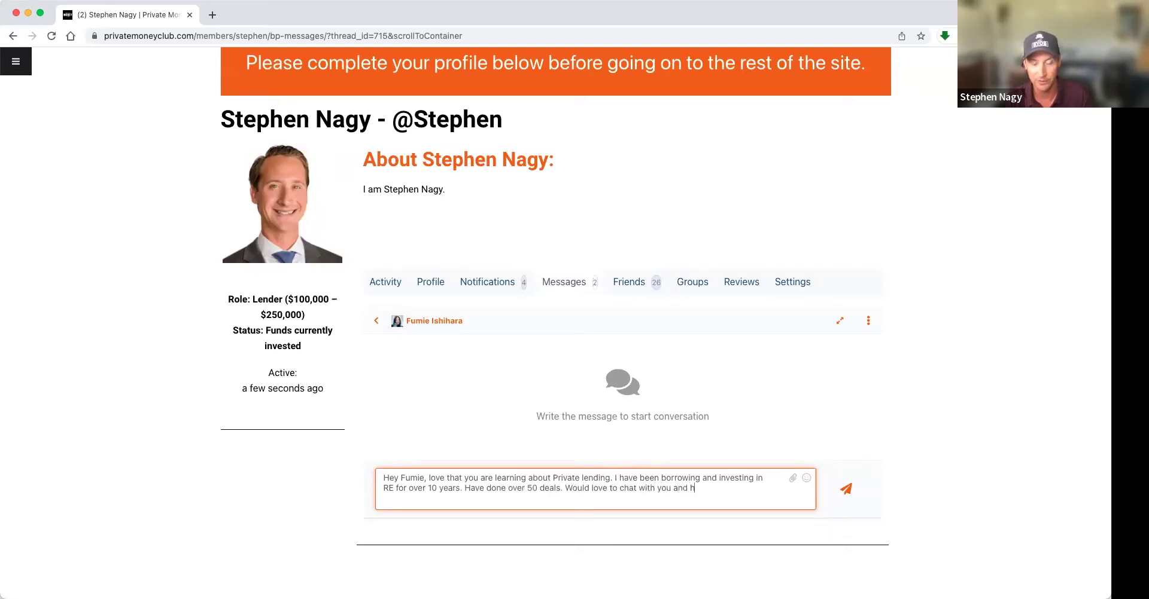
type("elp you learn the ropes wh")
type("ile you earn")
type(" interest on your money")
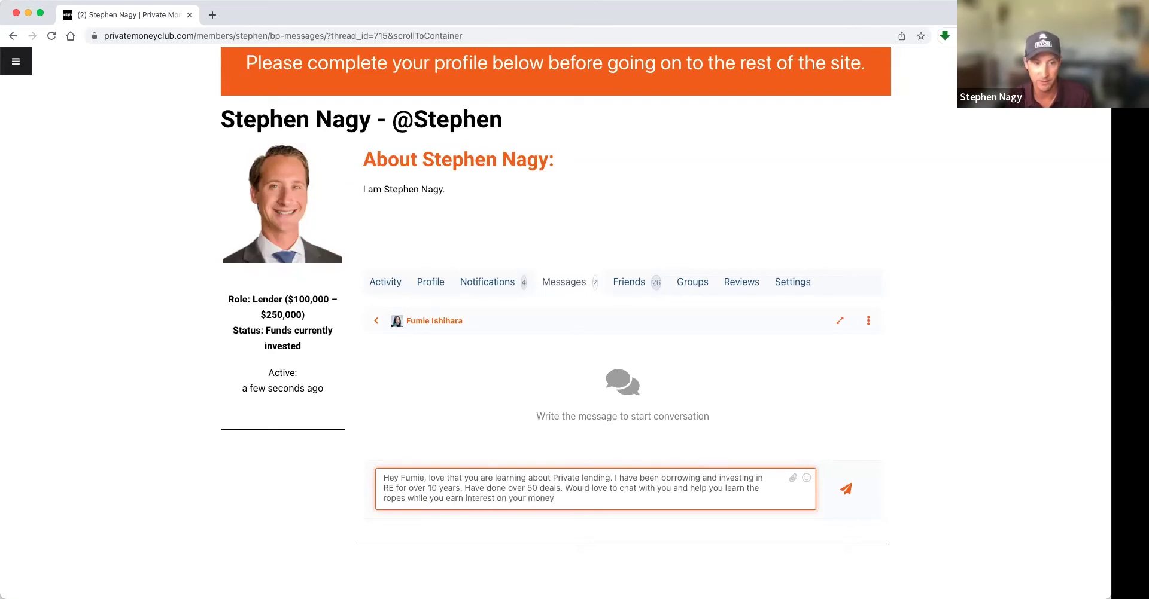
type(".")
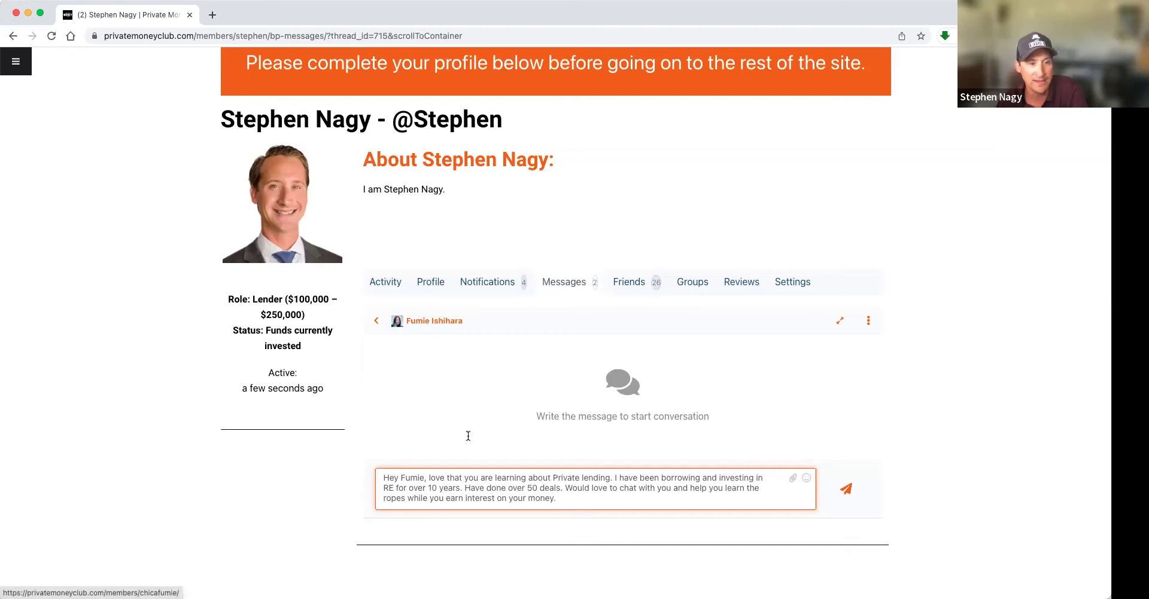
left_click_drag(436, 477, 551, 478)
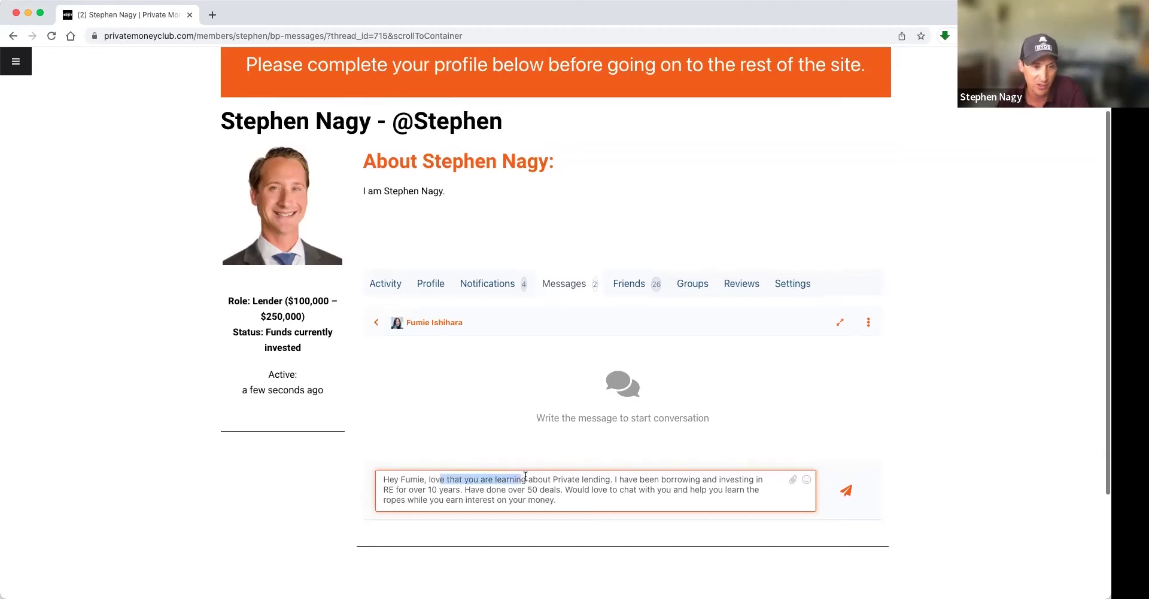
scroll(552, 478, "down", 1)
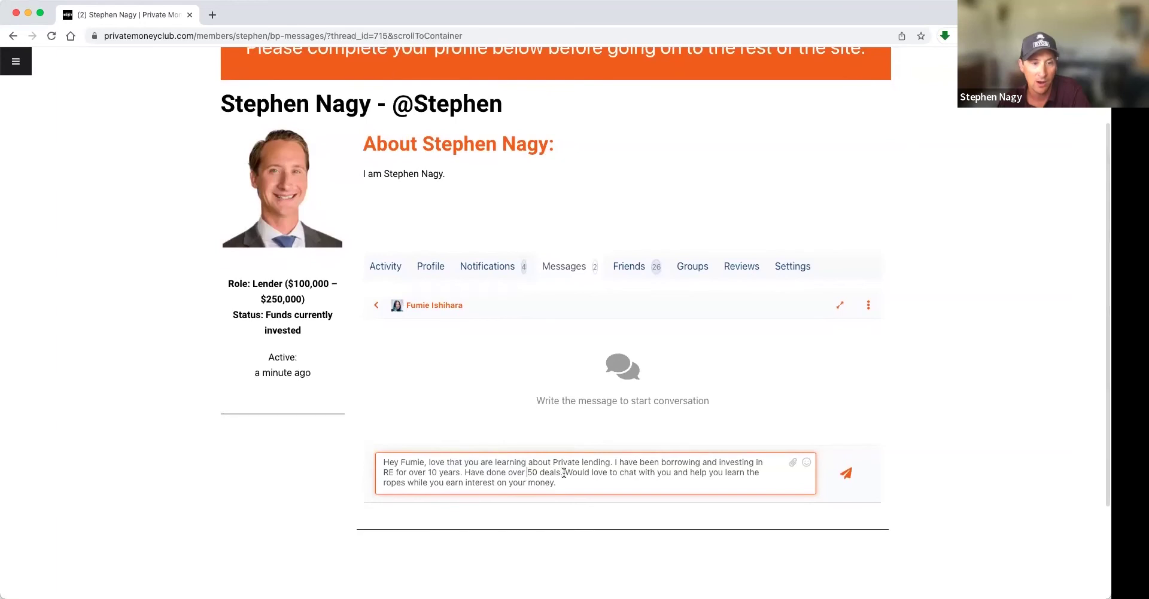
left_click_drag(401, 483, 440, 485)
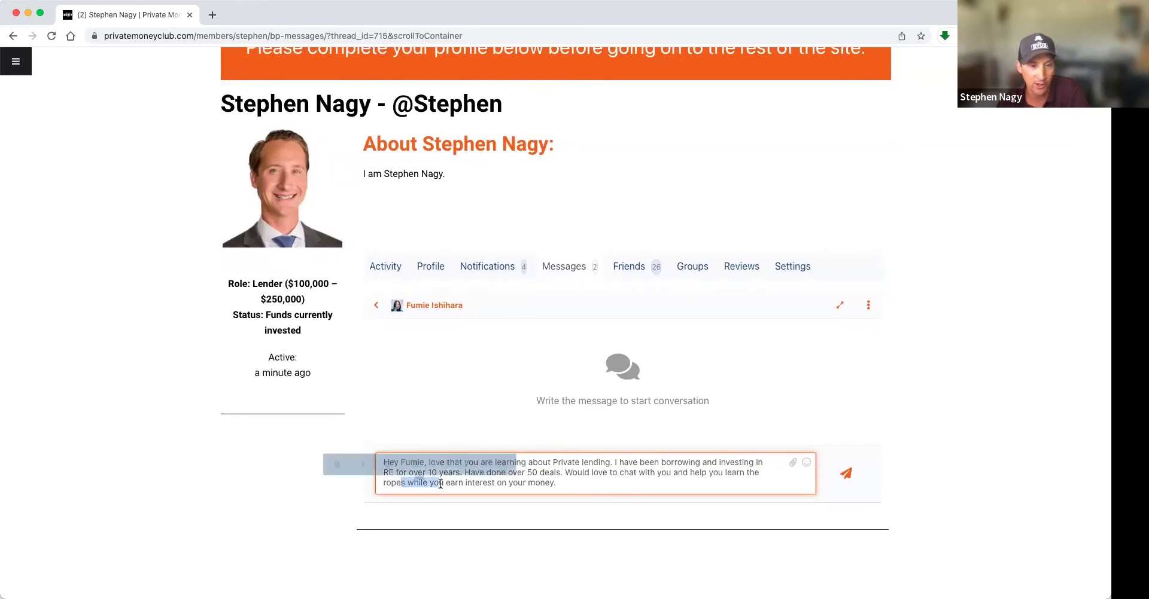
left_click(562, 473)
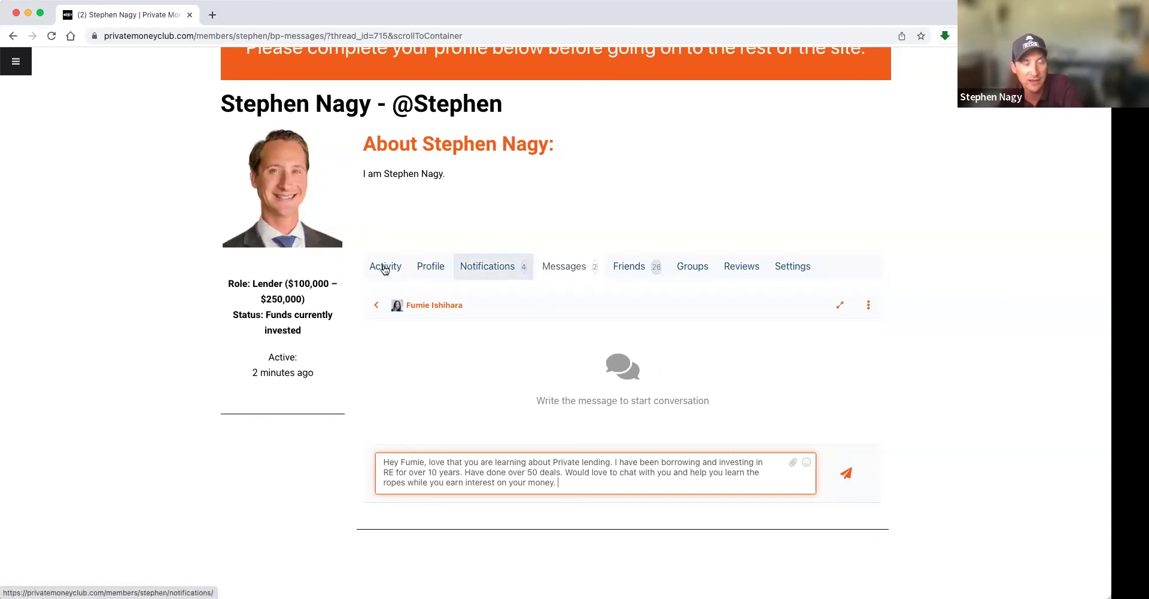
left_click(16, 62)
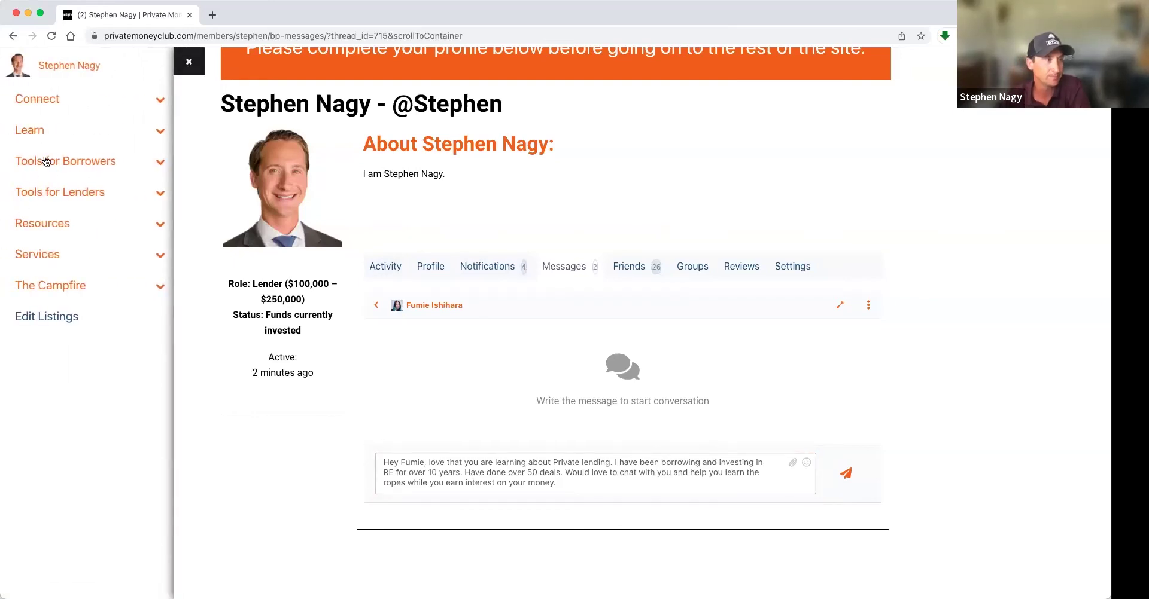
- Go to Find a Deal under Tools for Lenders to list all 34 deals
left_click(45, 192)
left_click(48, 223)
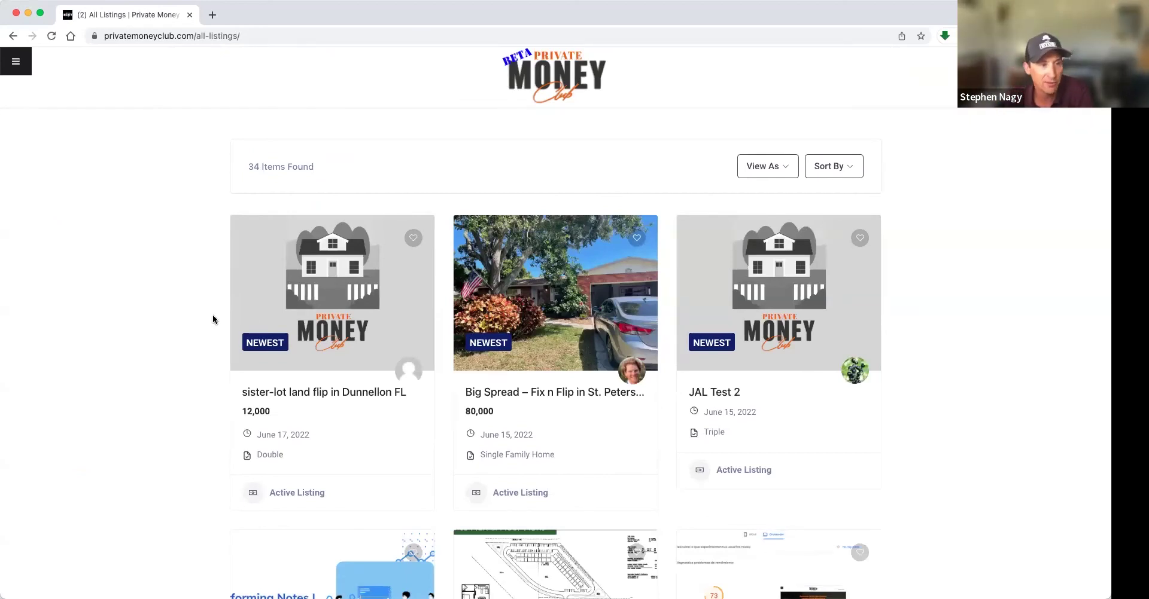
scroll(217, 319, "down", 3)
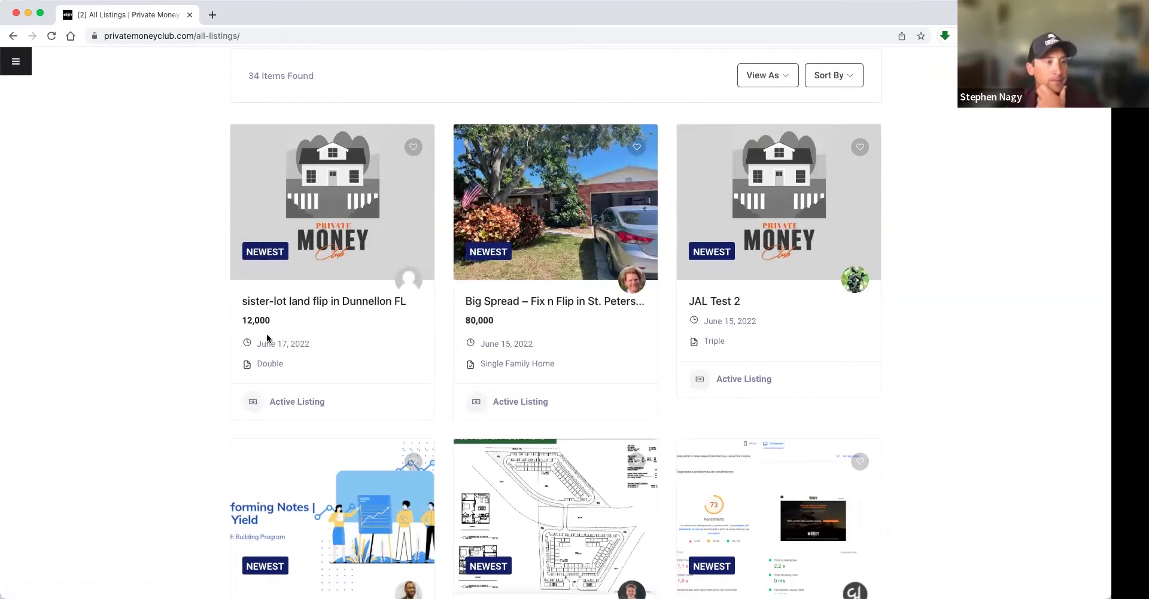
- Open the Dunnellon FL sister-lot land flip listing and scroll down to its Property Information
left_click(276, 299)
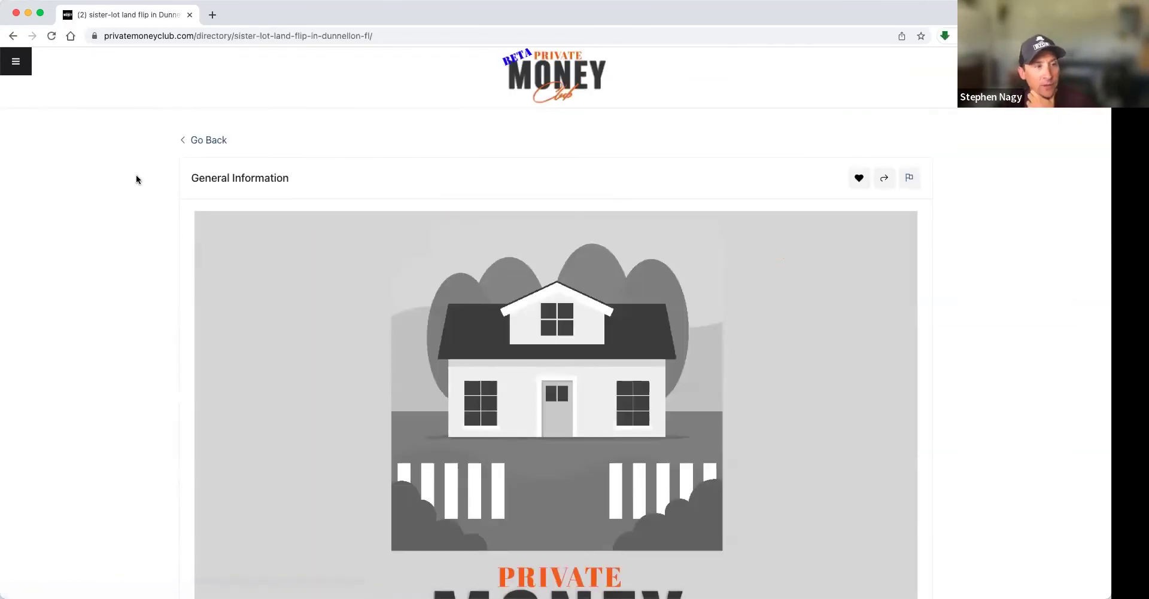
scroll(123, 301, "down", 5)
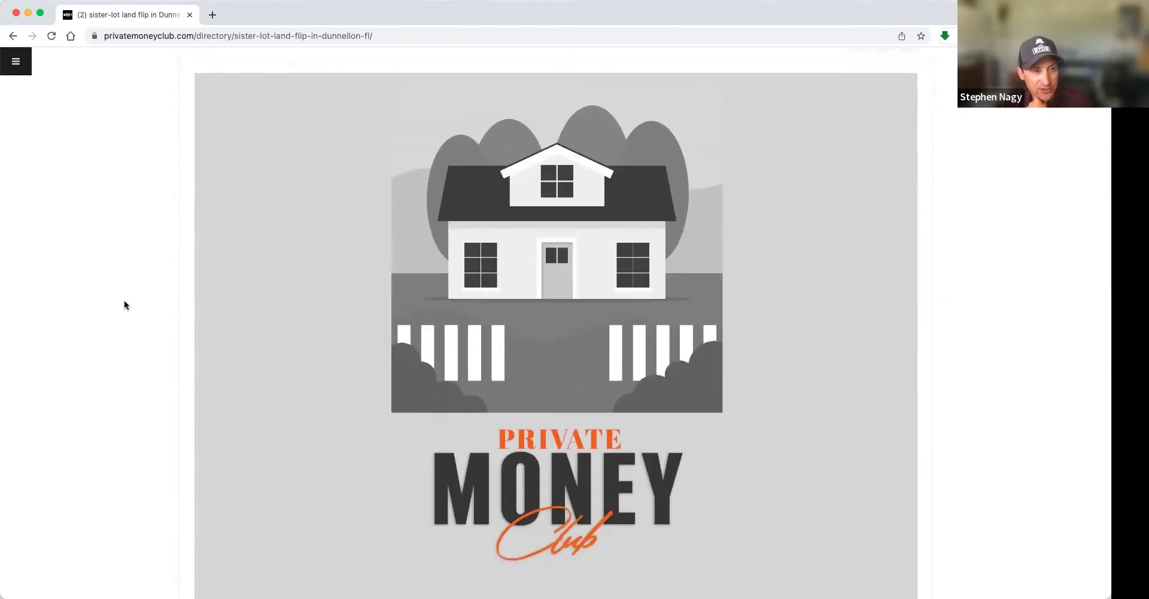
scroll(125, 305, "down", 5)
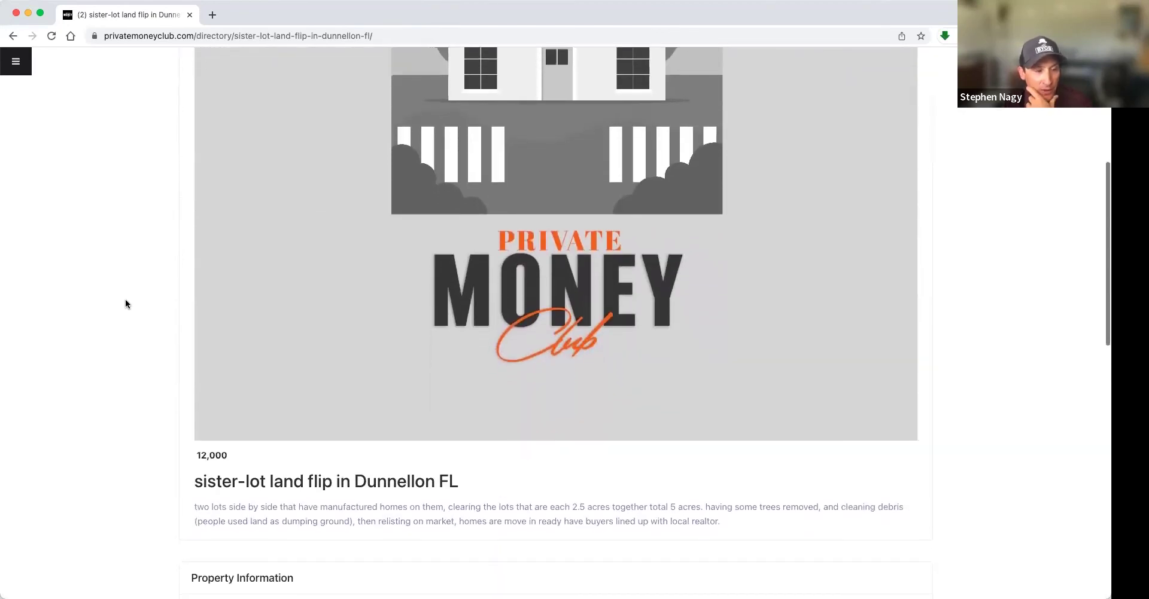
scroll(125, 304, "down", 1)
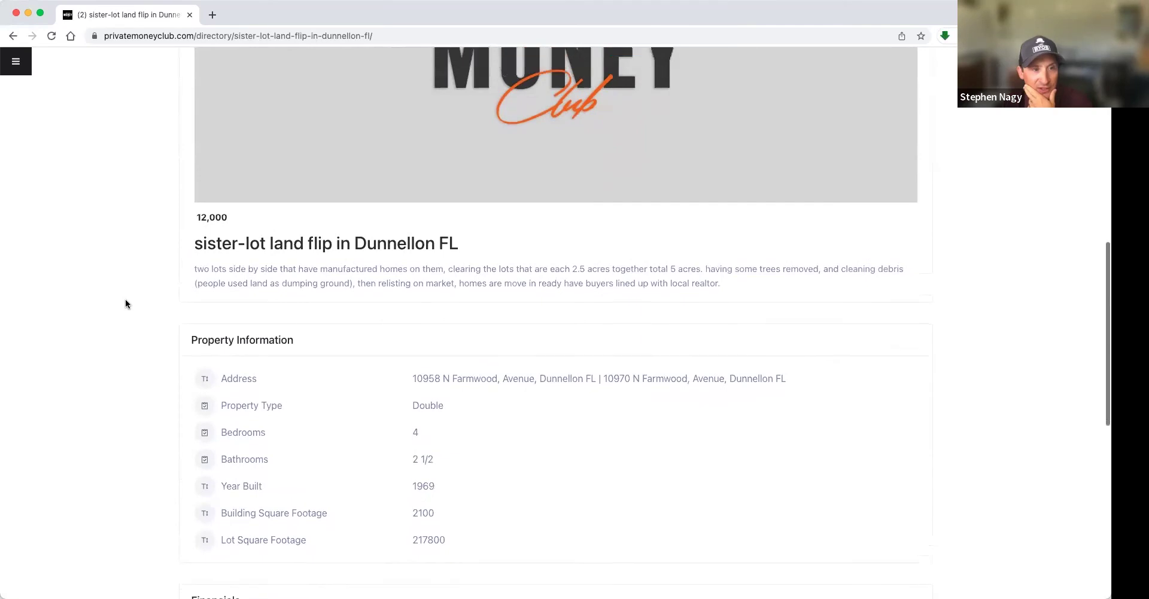
scroll(125, 302, "up", 6)
scroll(450, 269, "up", 1)
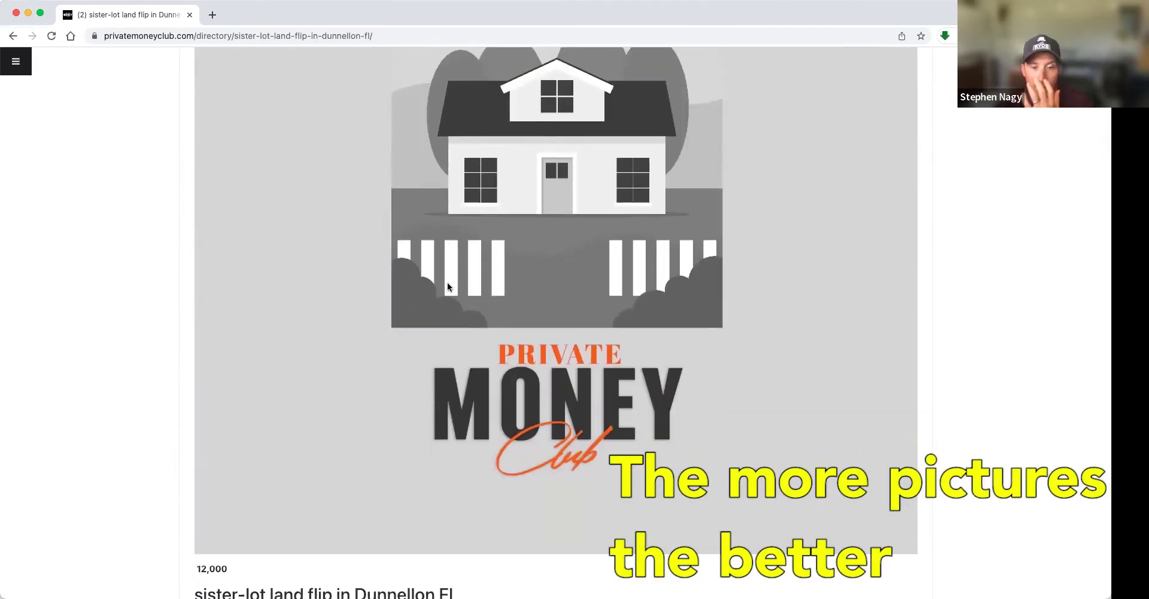
scroll(447, 287, "down", 2)
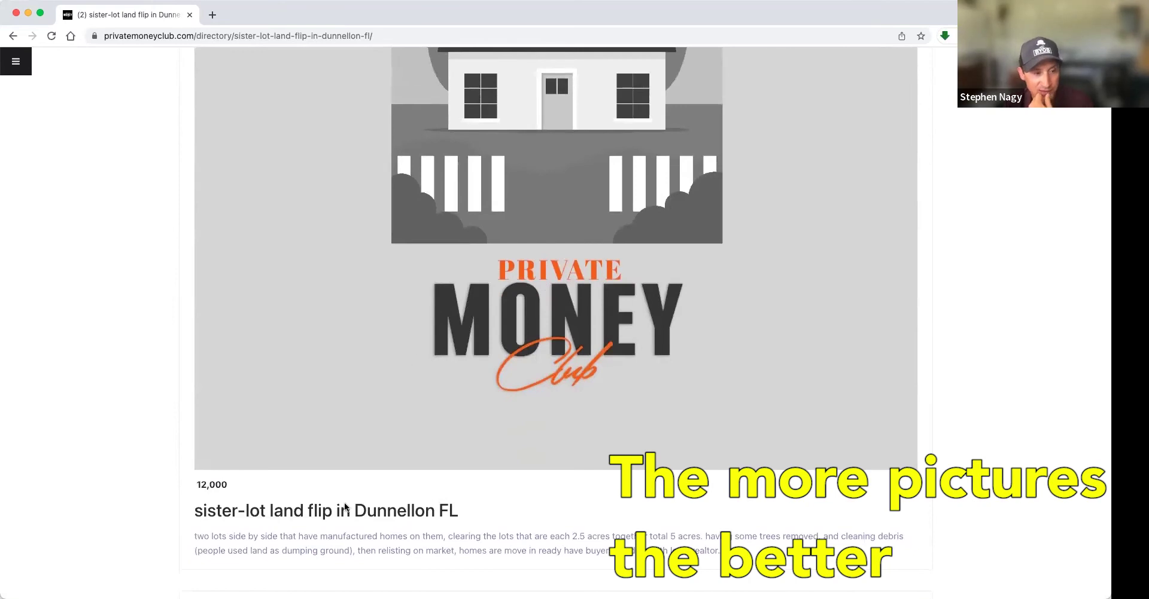
scroll(574, 584, "down", 1)
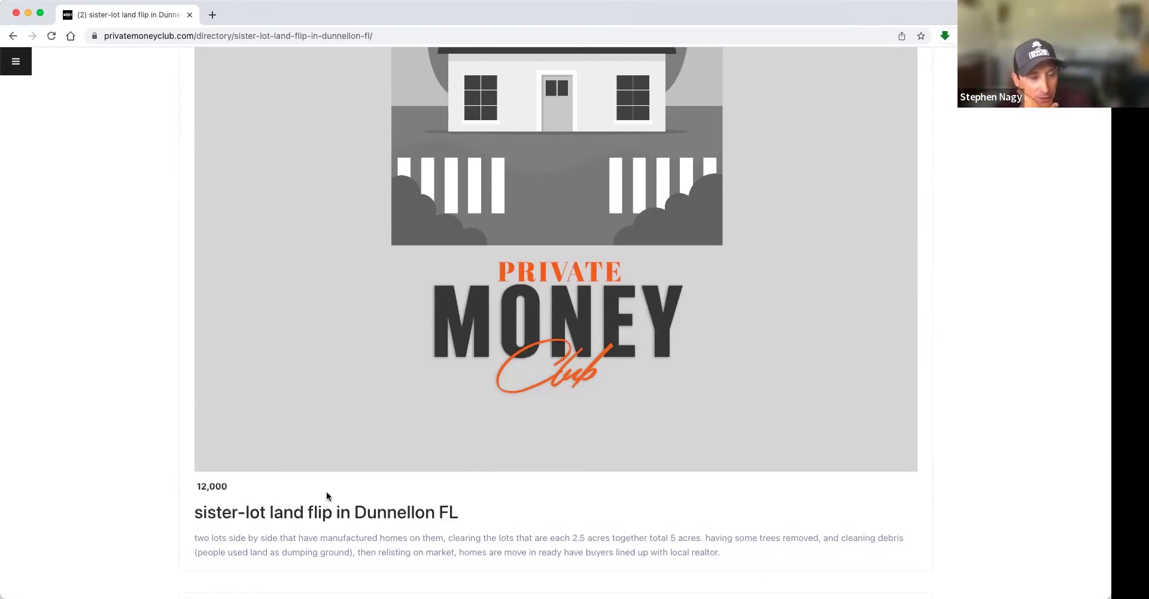
scroll(325, 497, "down", 3)
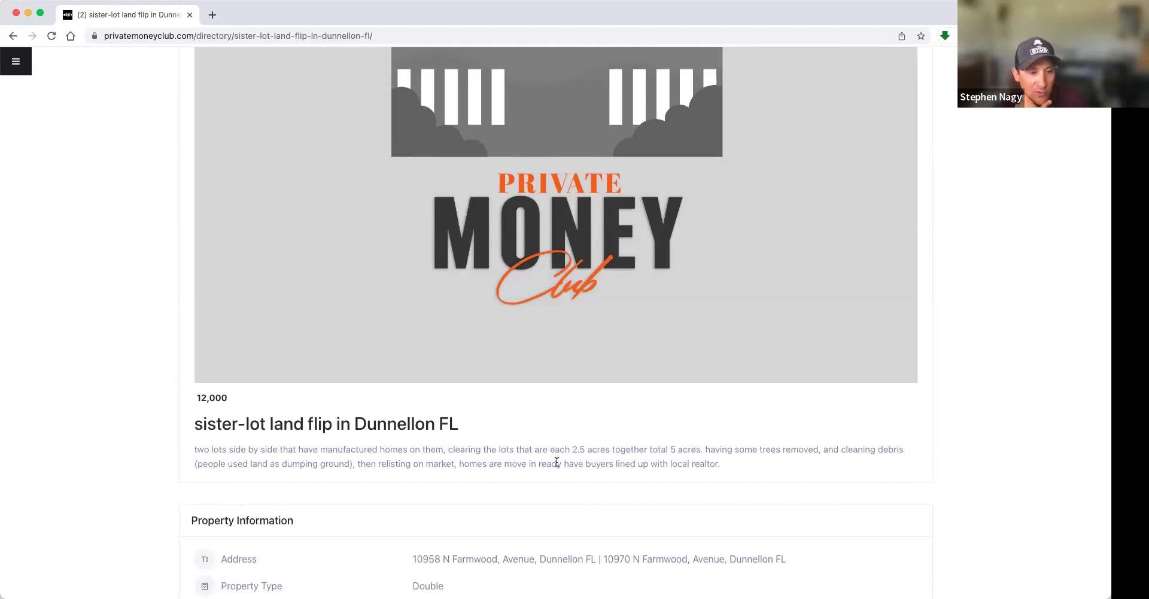
scroll(556, 463, "down", 1)
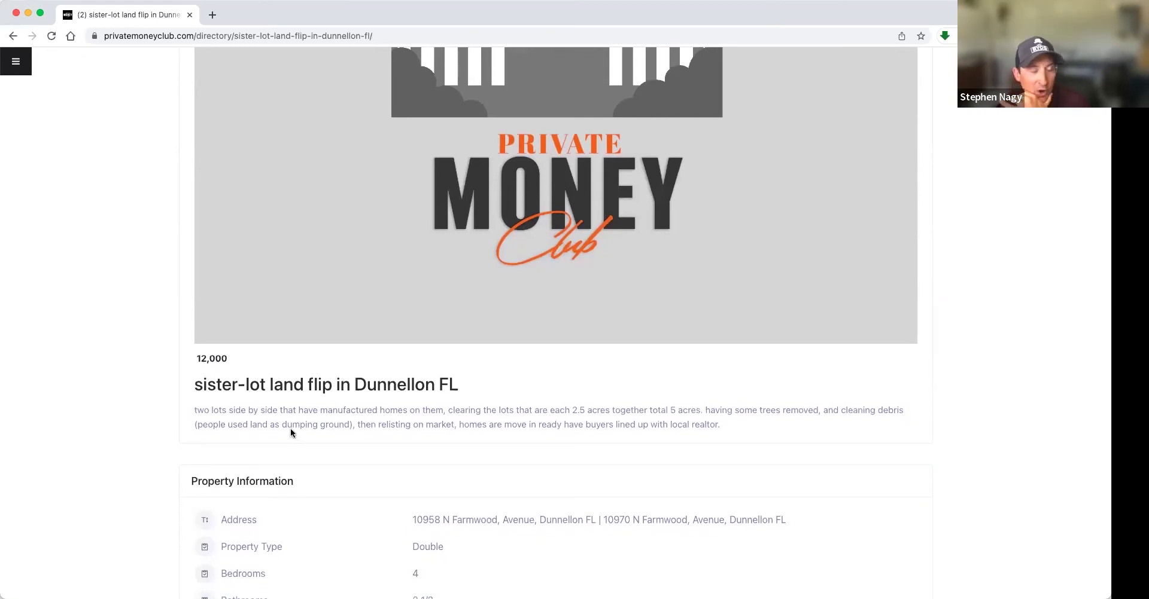
scroll(525, 419, "down", 3)
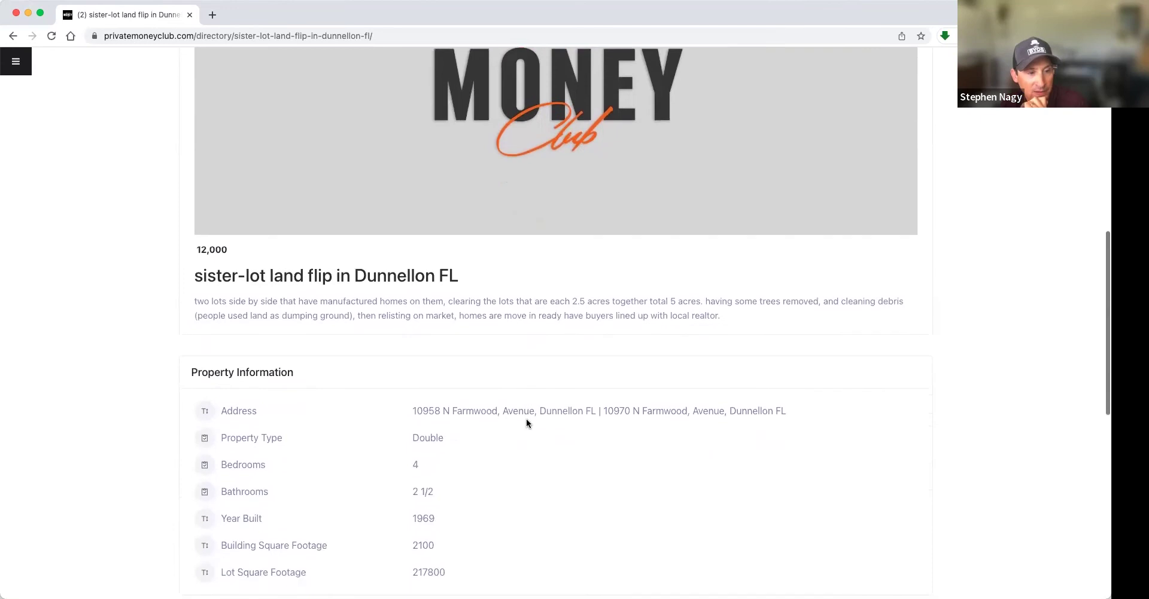
scroll(526, 420, "down", 1)
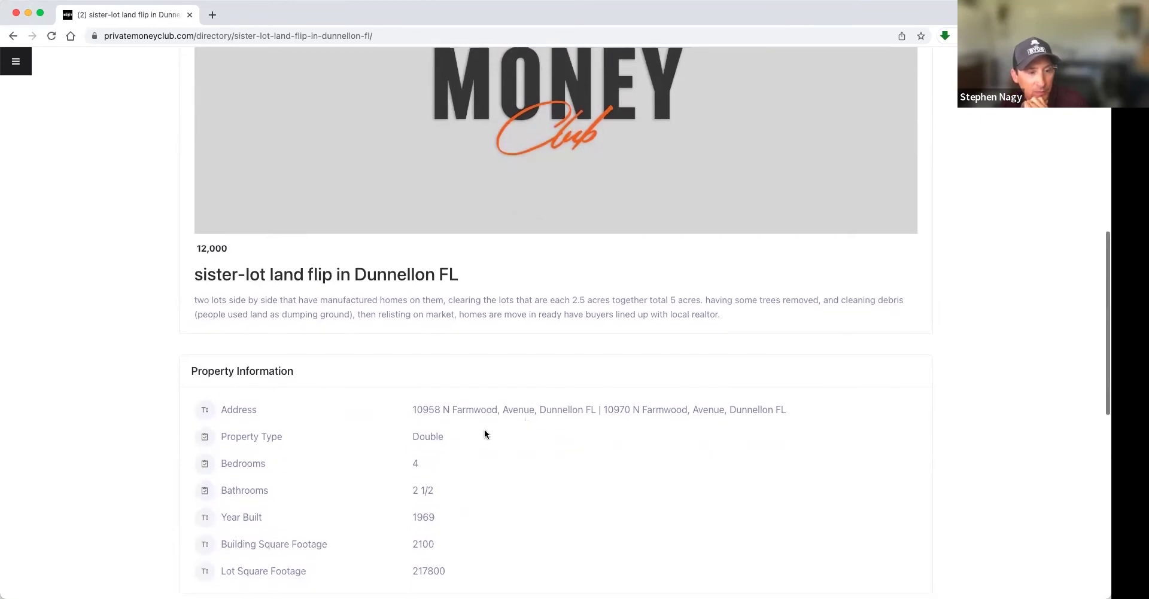
left_click(458, 440)
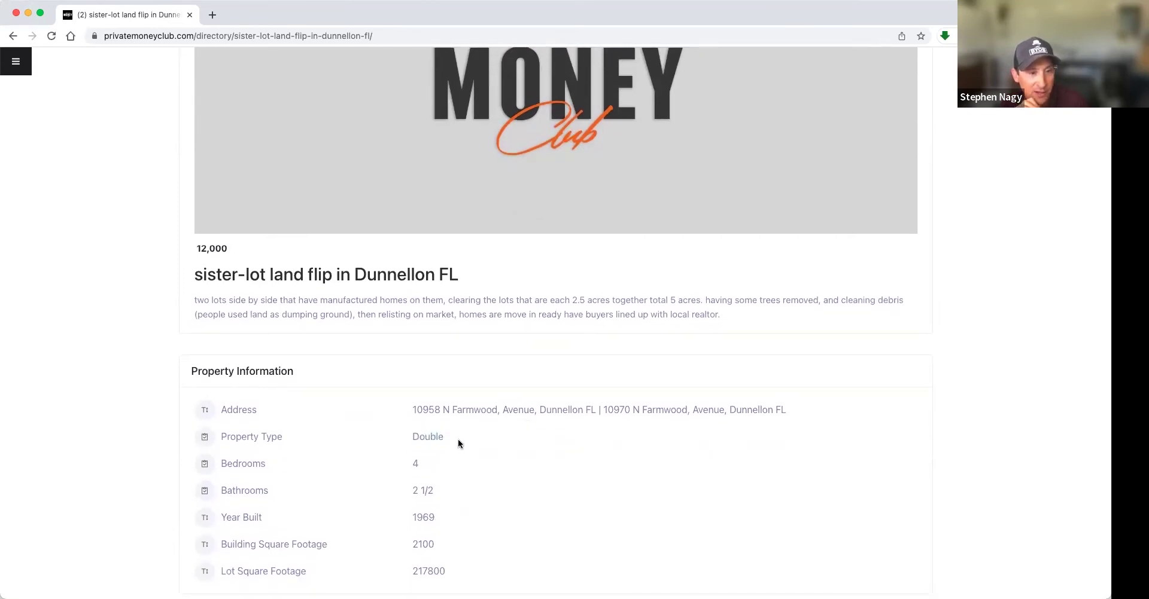
scroll(457, 440, "down", 2)
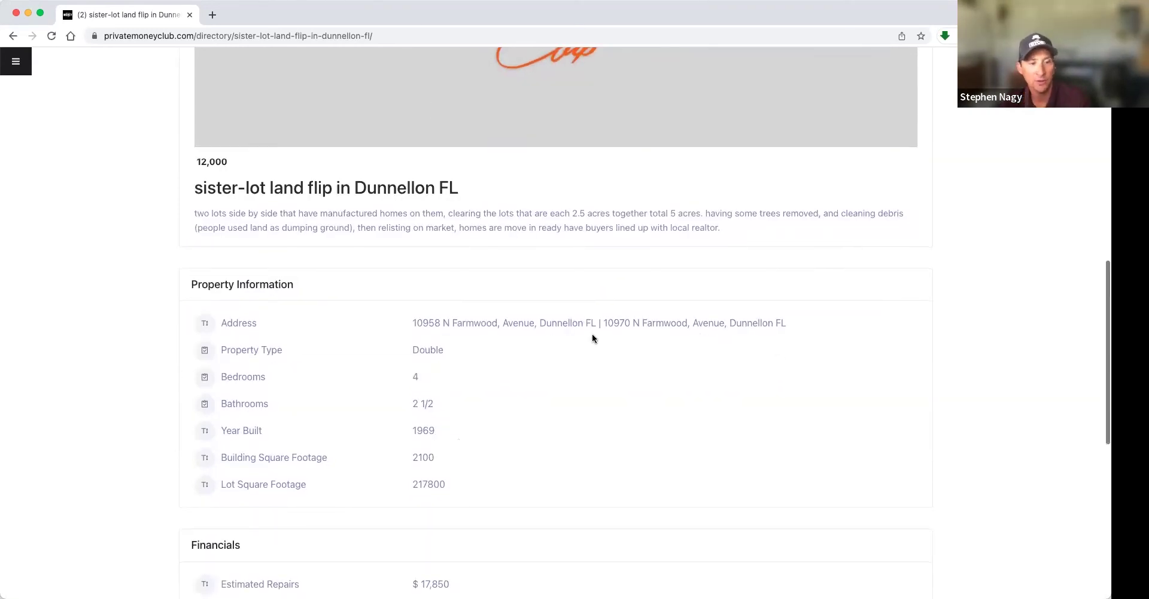
- Scroll down to the Author Info section at the bottom of the listing
scroll(592, 333, "down", 5)
scroll(595, 333, "down", 5)
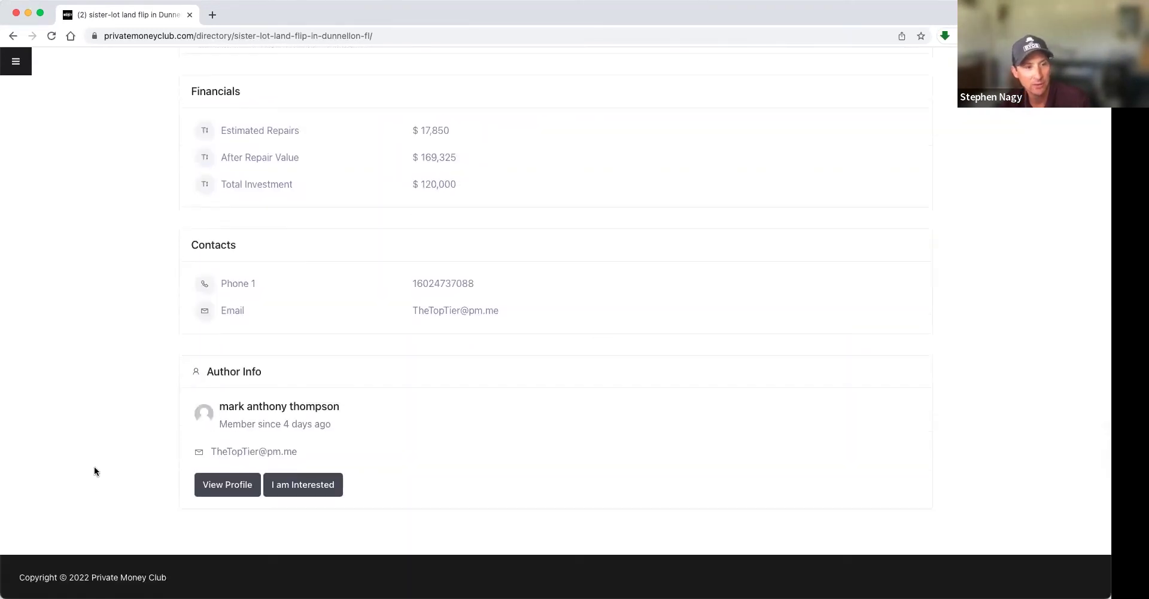
left_click_drag(222, 407, 415, 416)
left_click(415, 415)
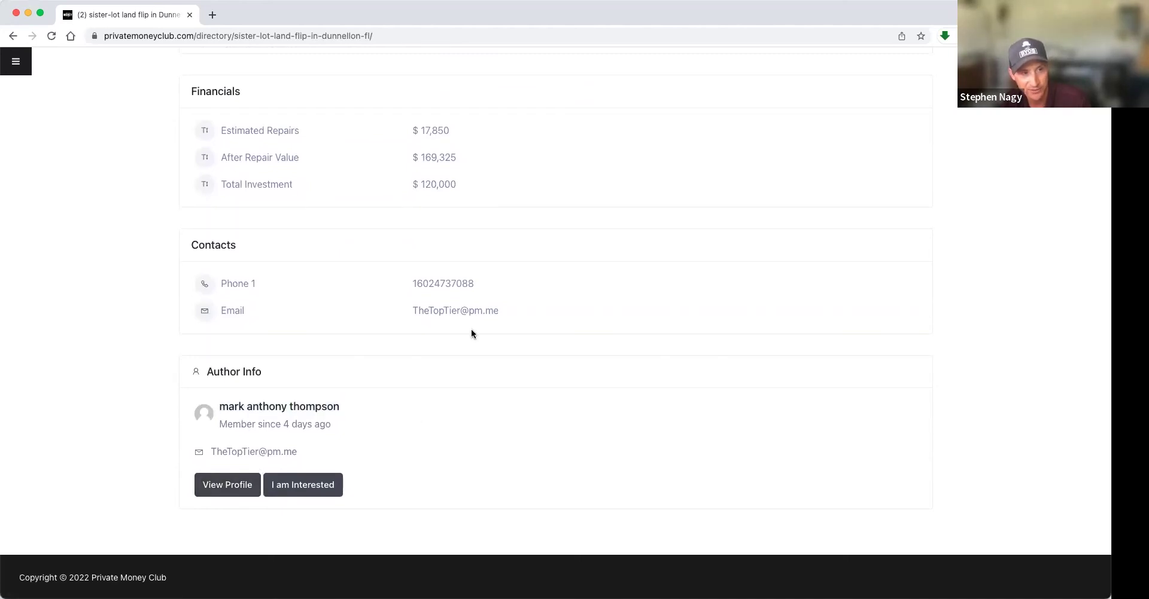
- Review the Financials: Estimated Repairs $17,850, After Repair Value $169,325, Total Investment $120,000
scroll(471, 334, "up", 13)
scroll(471, 334, "down", 3)
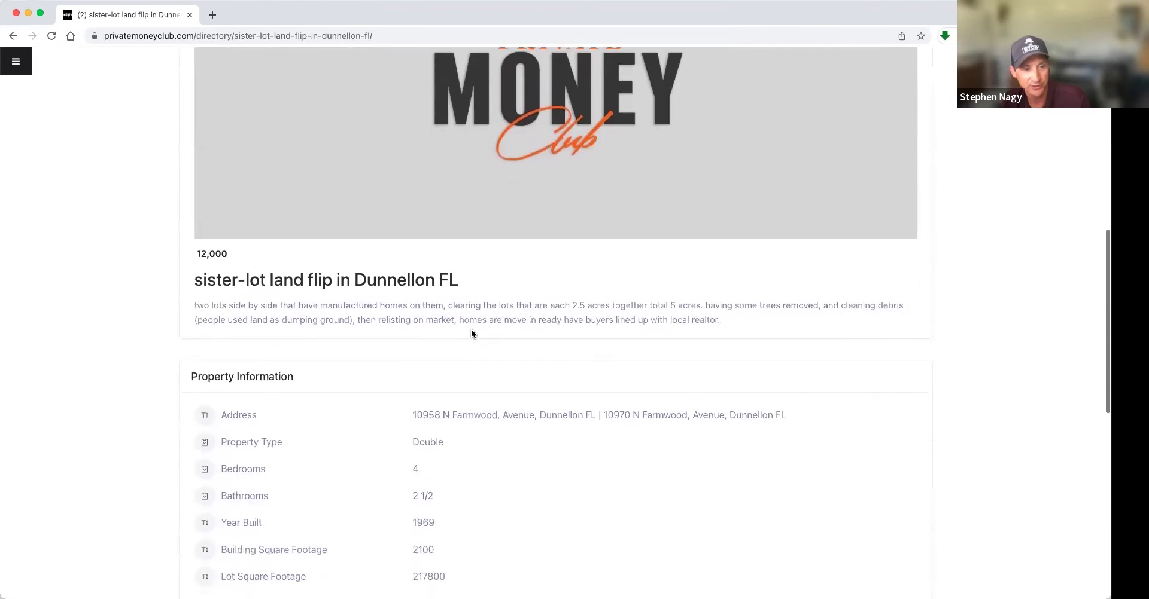
scroll(471, 334, "down", 5)
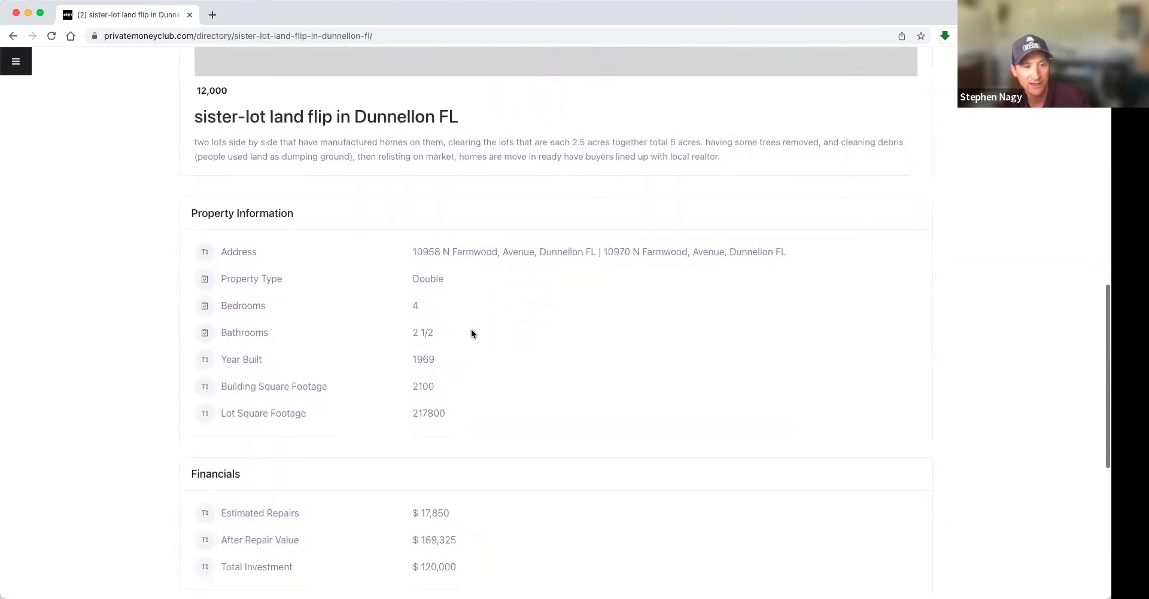
scroll(472, 334, "down", 2)
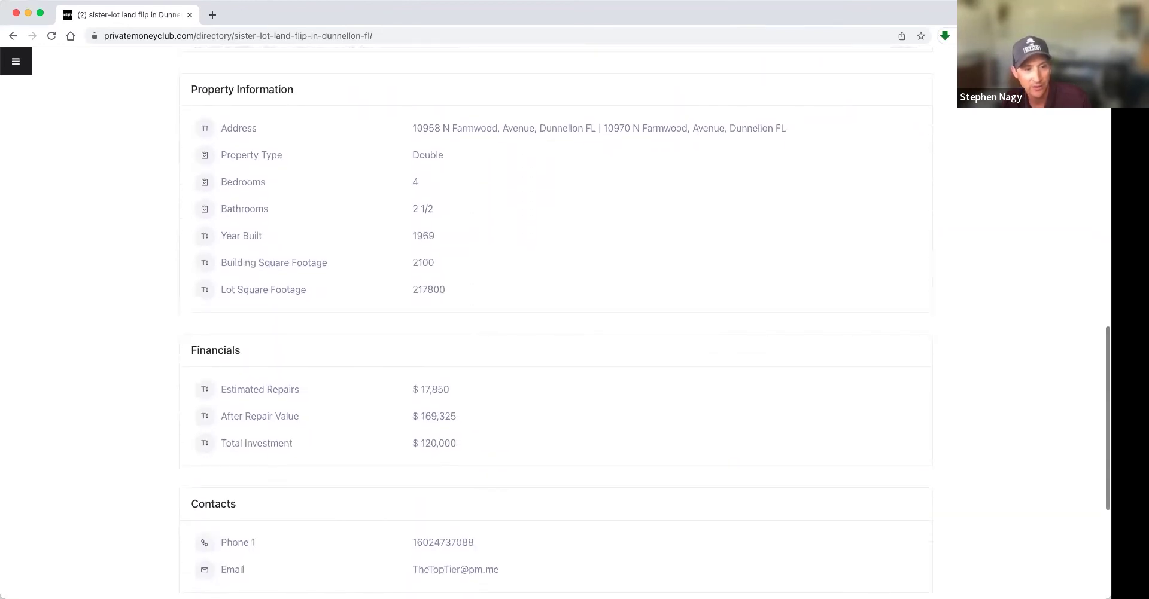
left_click_drag(407, 439, 533, 454)
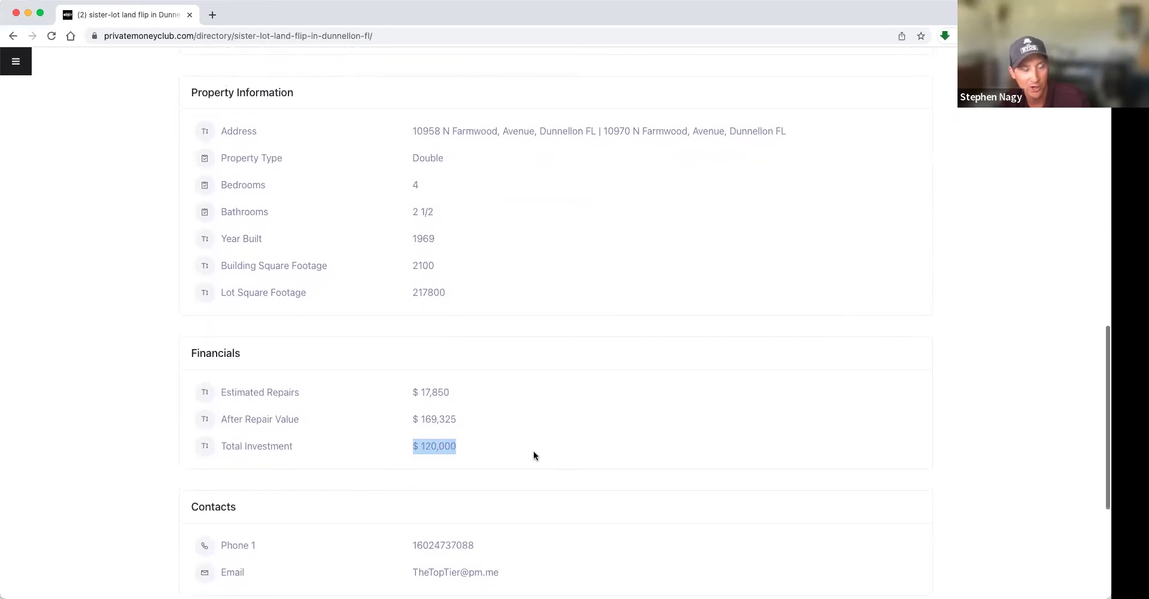
scroll(533, 455, "down", 1)
left_click(430, 427)
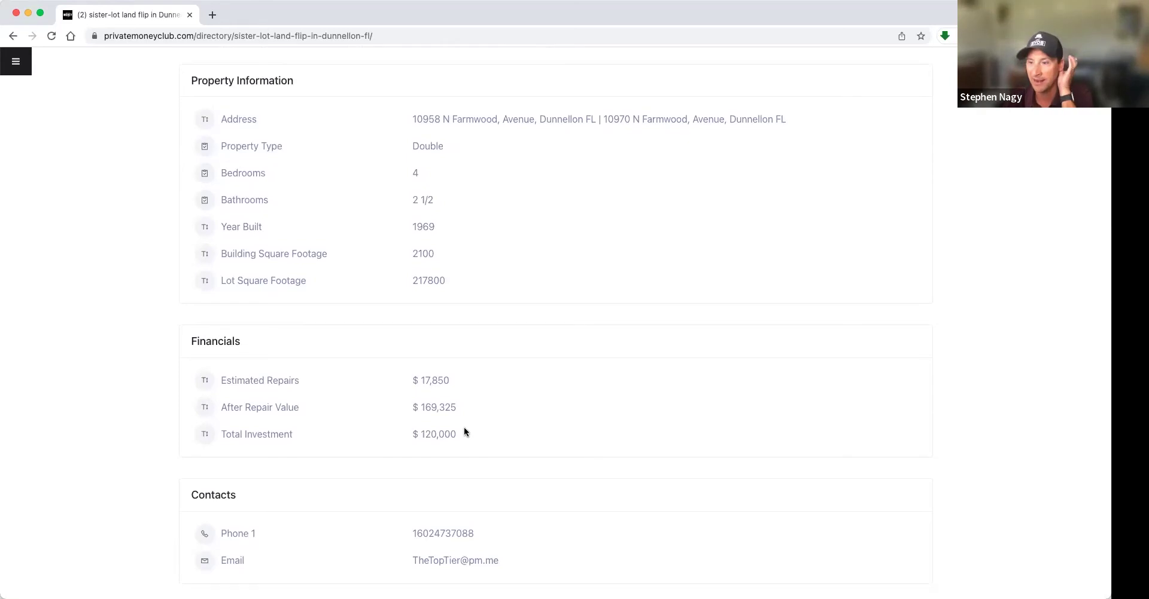
scroll(465, 431, "up", 5)
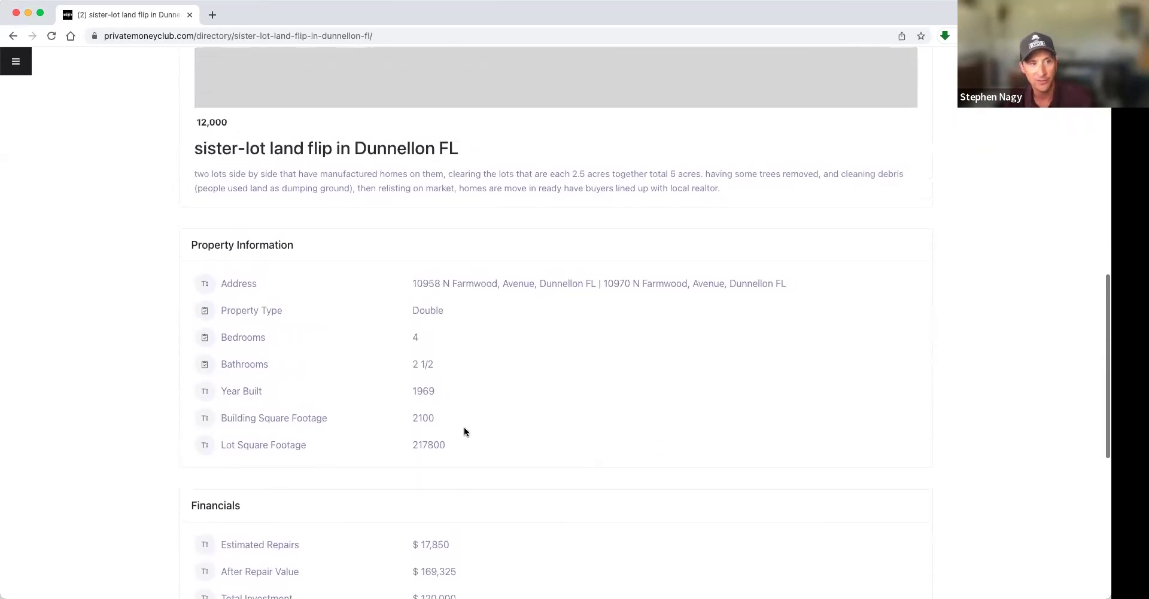
scroll(464, 431, "down", 13)
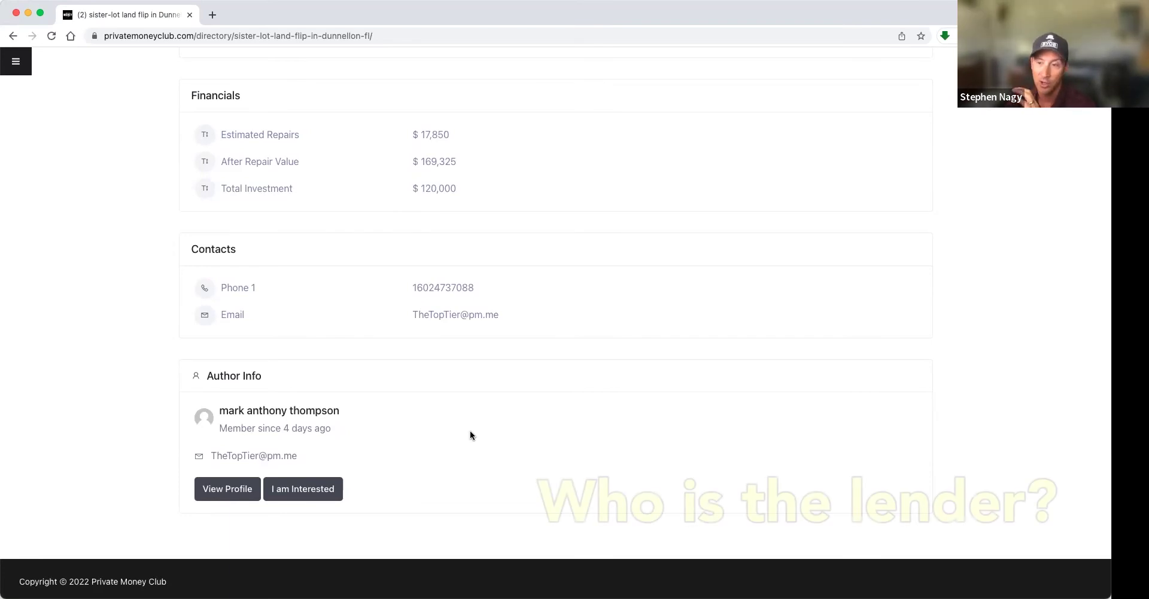
scroll(470, 435, "down", 1)
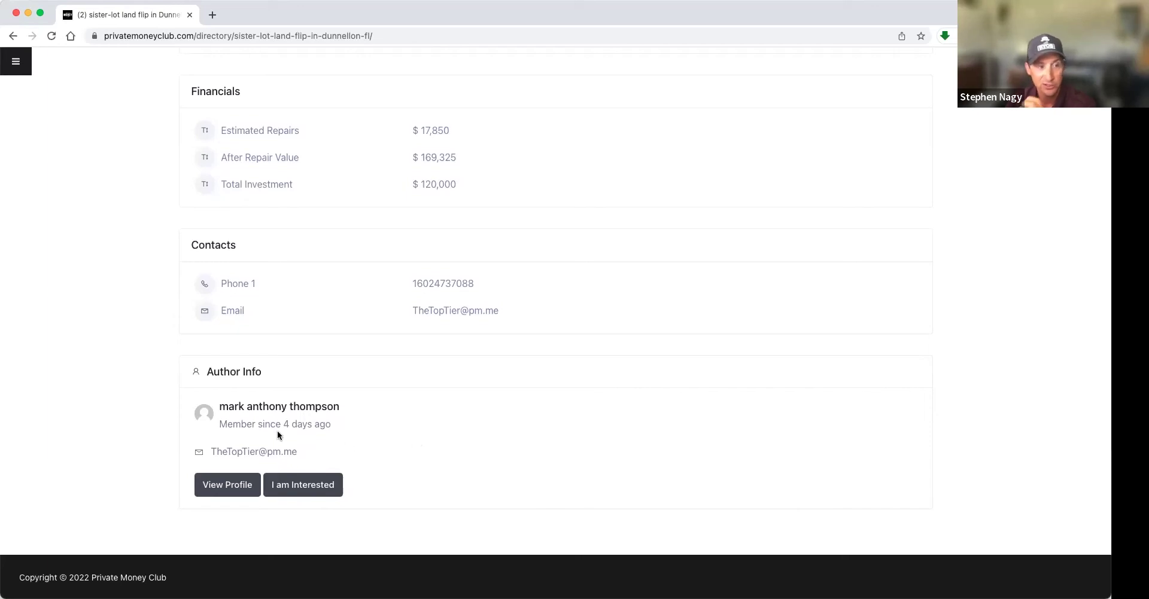
- Open the author's profile, a borrower whose About text covers mobile-home flipping since 2014
left_click(239, 485)
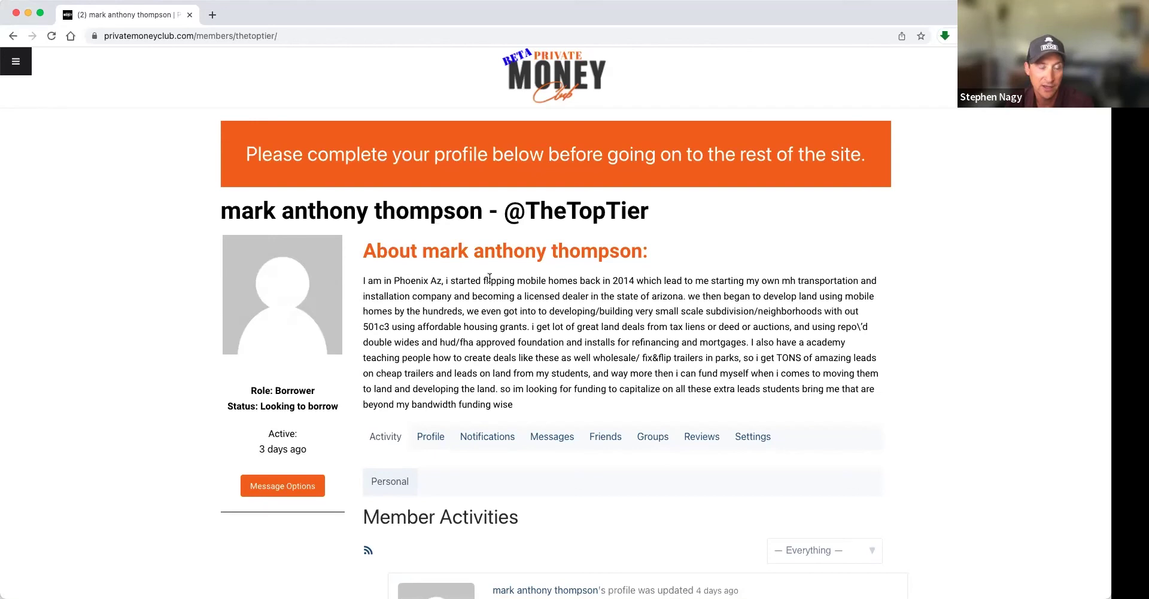
left_click_drag(445, 283, 633, 279)
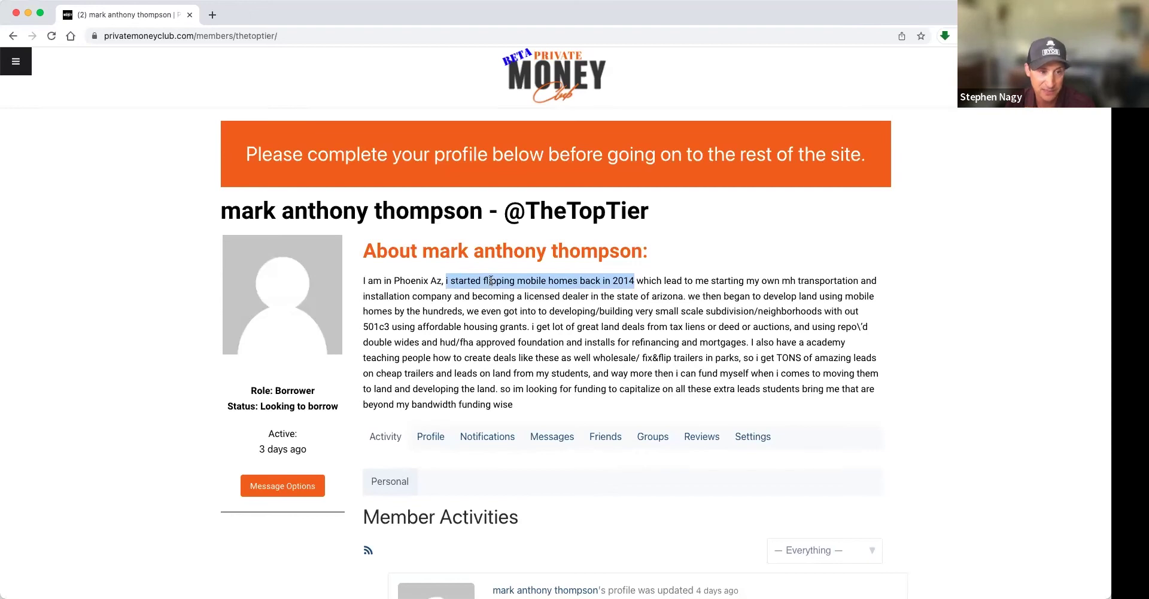
left_click(573, 281)
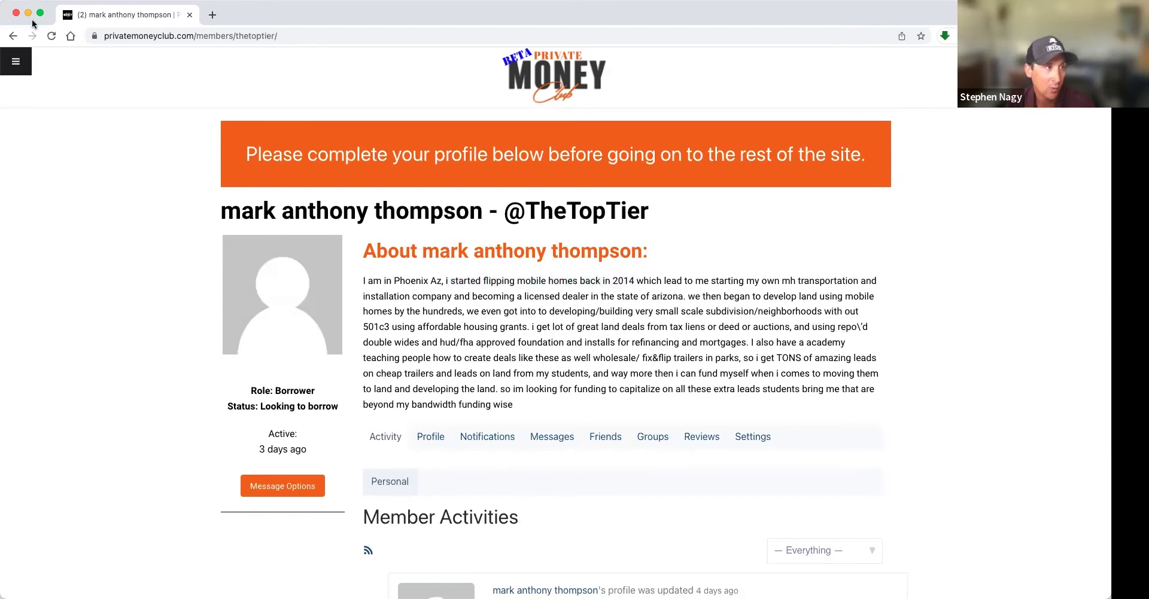
left_click(10, 36)
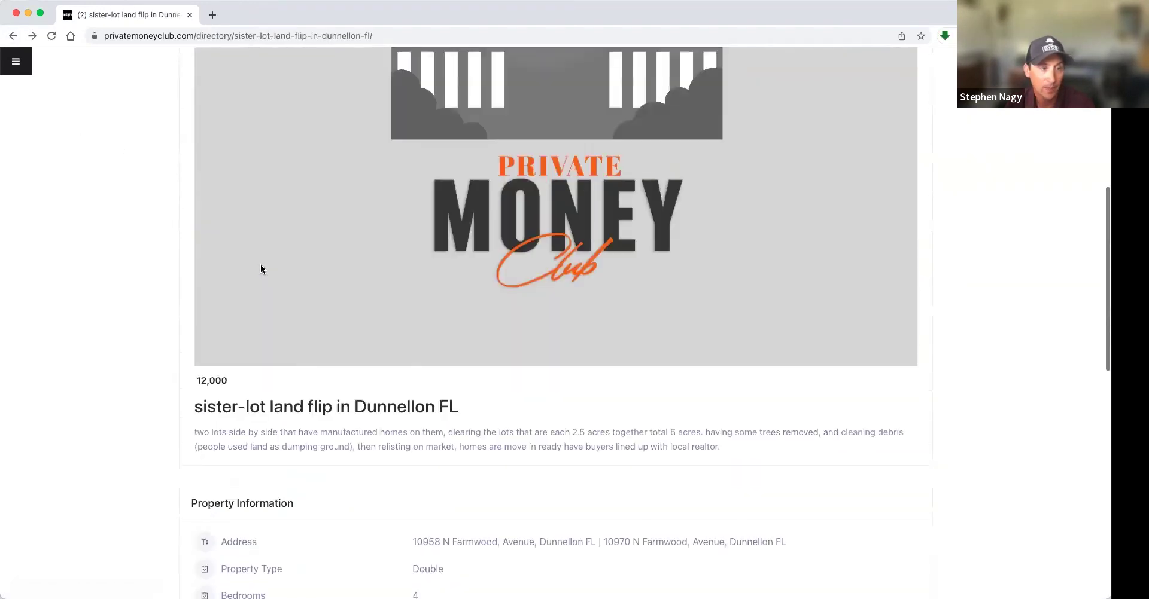
scroll(260, 265, "down", 1)
left_click_drag(321, 387, 443, 388)
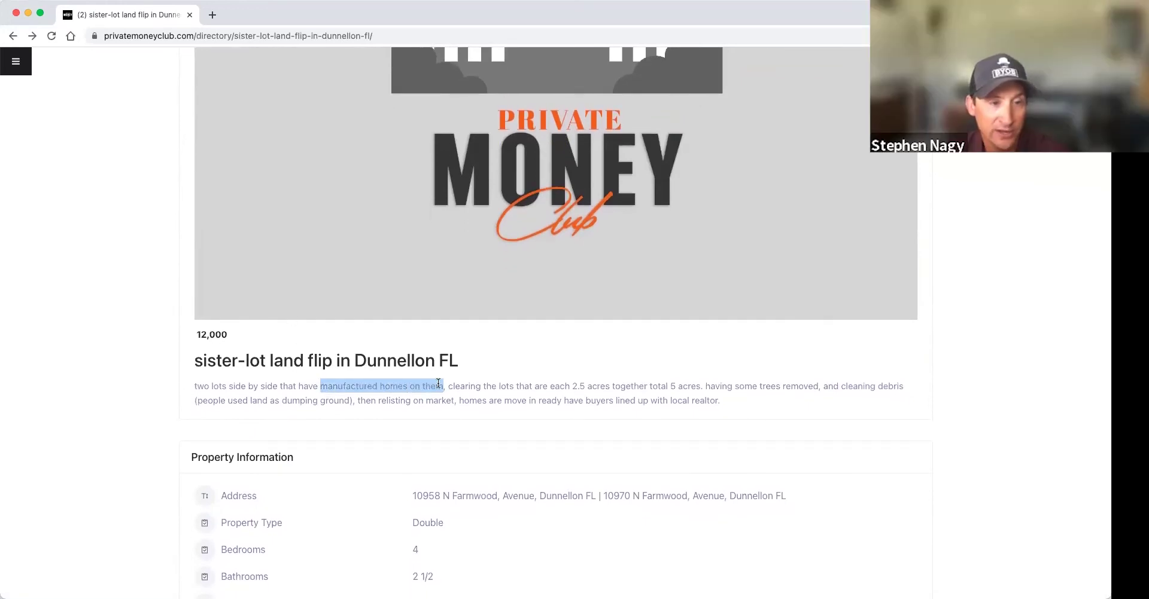
double_click(353, 388)
scroll(354, 384, "up", 1)
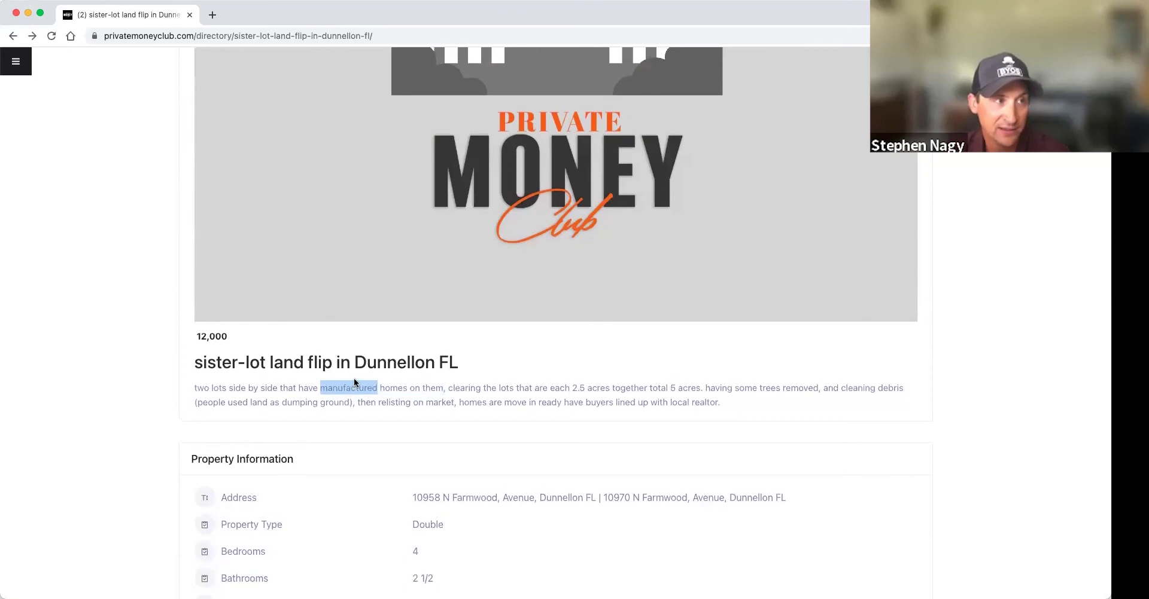
left_click(32, 36)
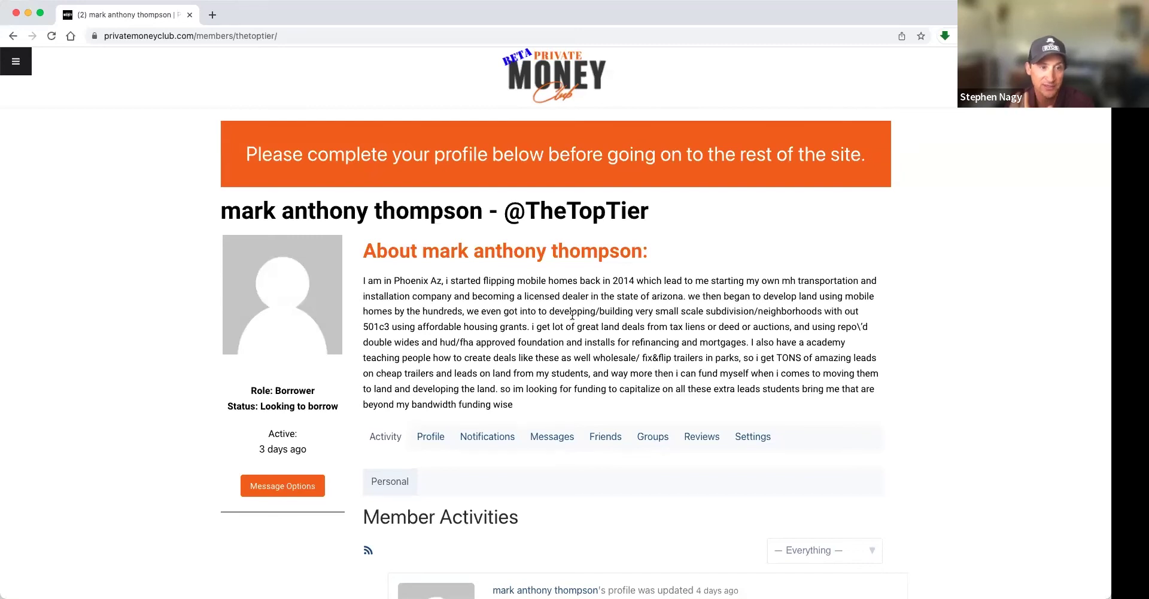
scroll(559, 333, "down", 2)
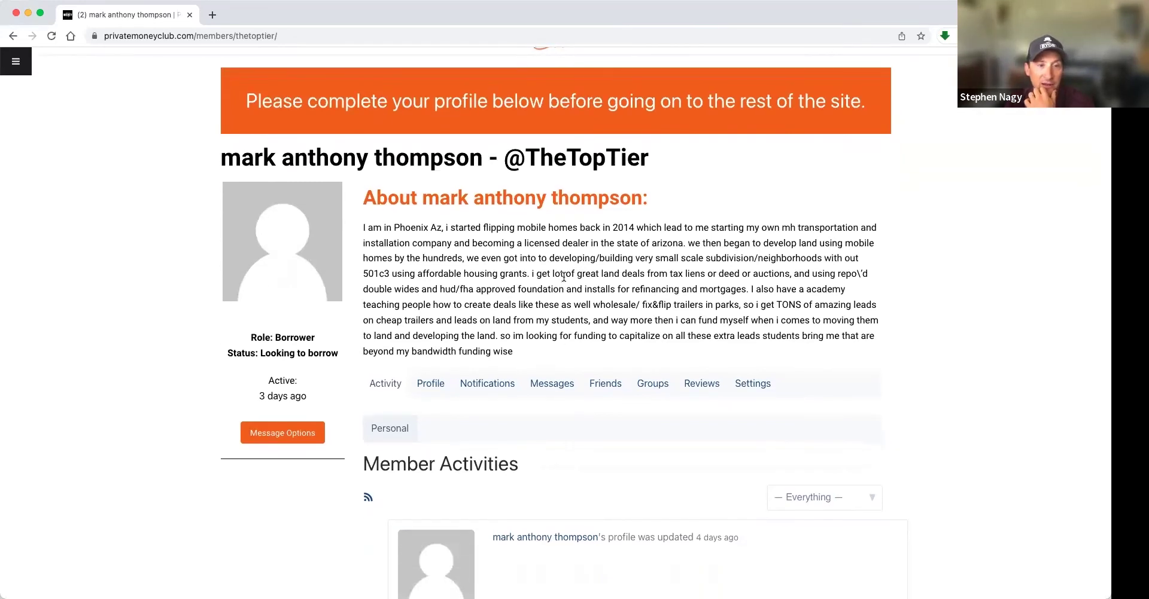